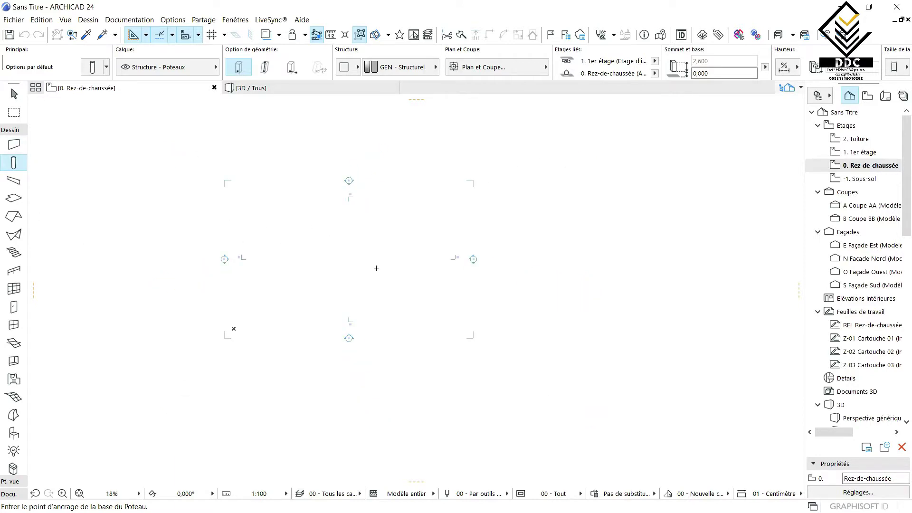
# - Activate the Wall tool with the rectangular geometry option on the Rez-de-chaussée floor plan
pyautogui.scroll(3, 299, 199)
pyautogui.click(14, 144)
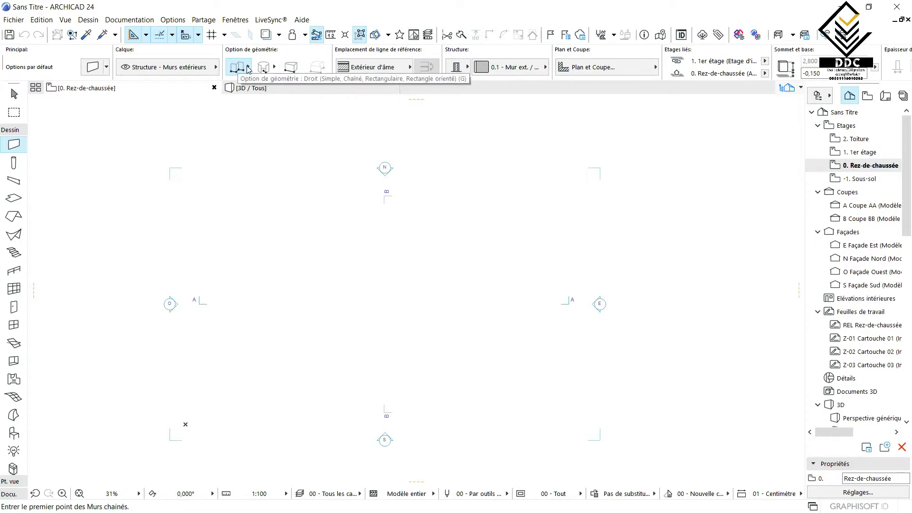
pyautogui.click(236, 68)
pyautogui.click(315, 58)
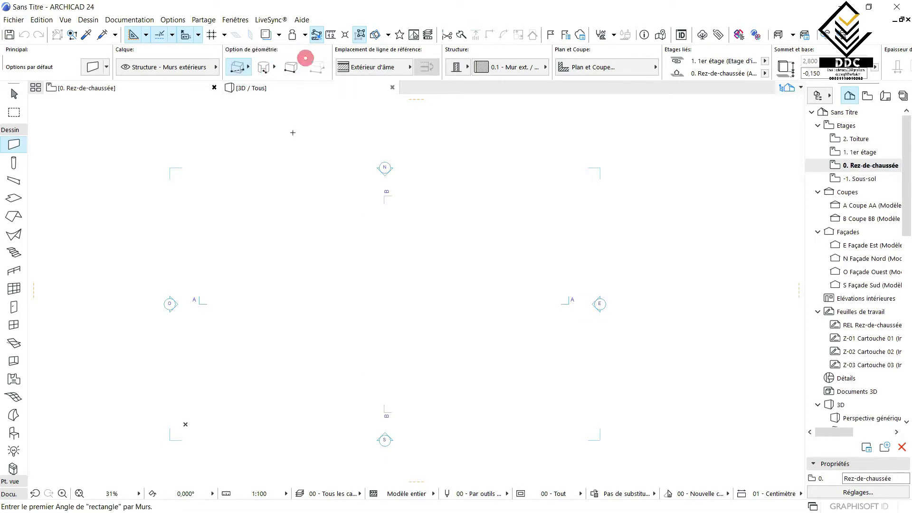
# - Draw a rectangle of exterior walls in the area between the section and elevation markers
pyautogui.click(254, 330)
pyautogui.click(416, 242)
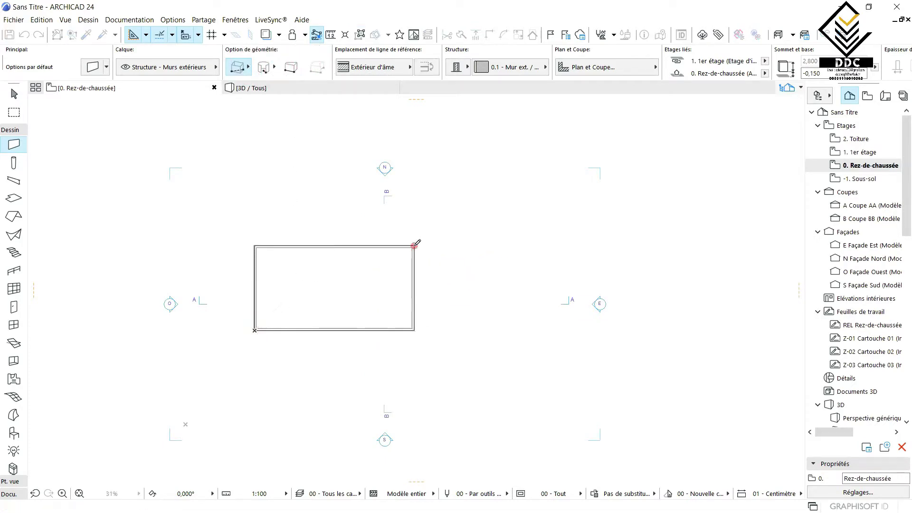
pyautogui.scroll(5, 276, 285)
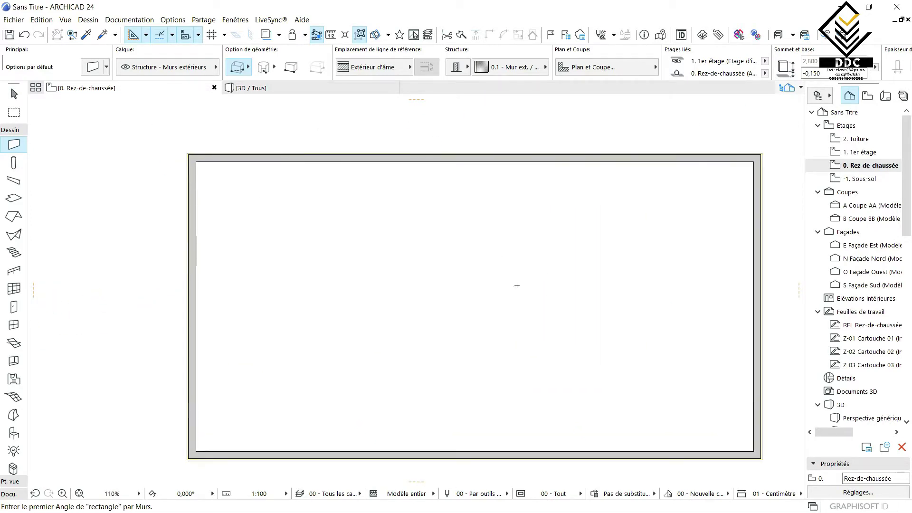
pyautogui.scroll(-7, 360, 250)
pyautogui.moveTo(311, 287); pyautogui.dragTo(383, 287, button='middle')
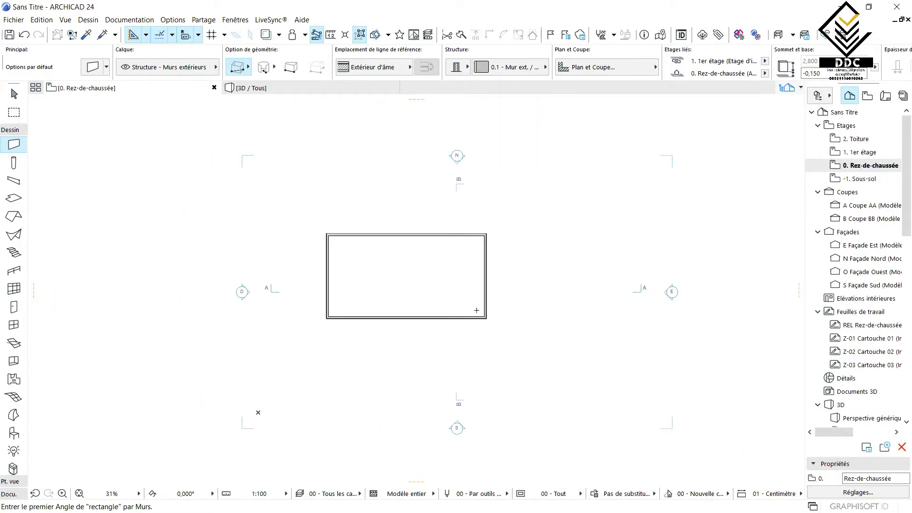
# - Delete all four walls of the rectangle, cancelling the deletion of the section markers
pyautogui.hotkey('ctrl', 'a')
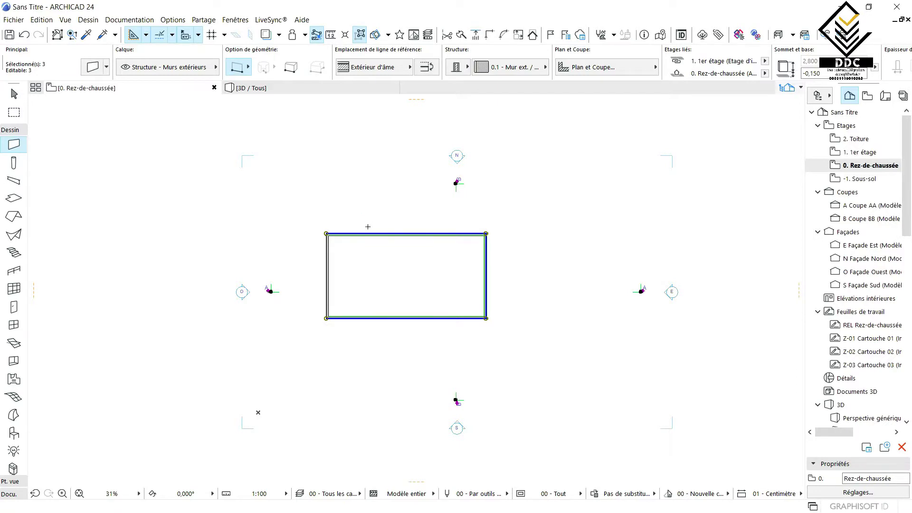
pyautogui.press('Delete')
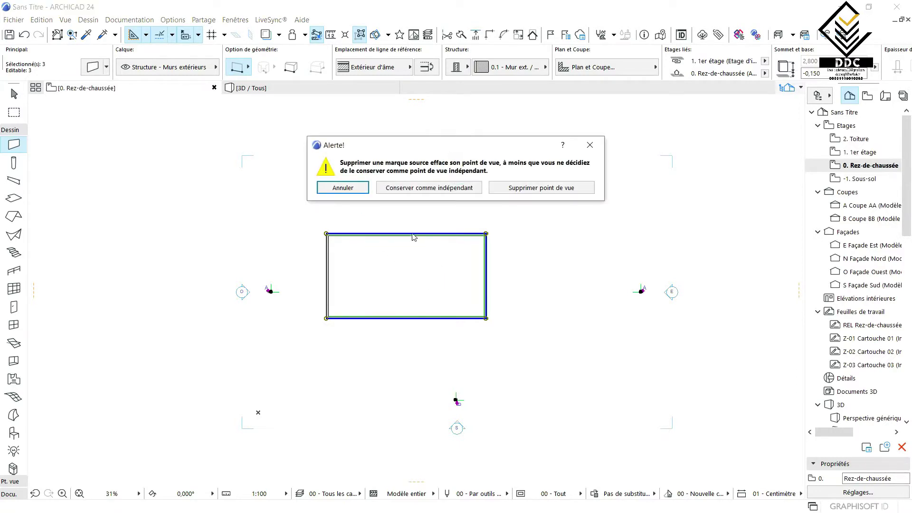
pyautogui.click(339, 190)
pyautogui.scroll(3, 339, 263)
pyautogui.click(382, 324)
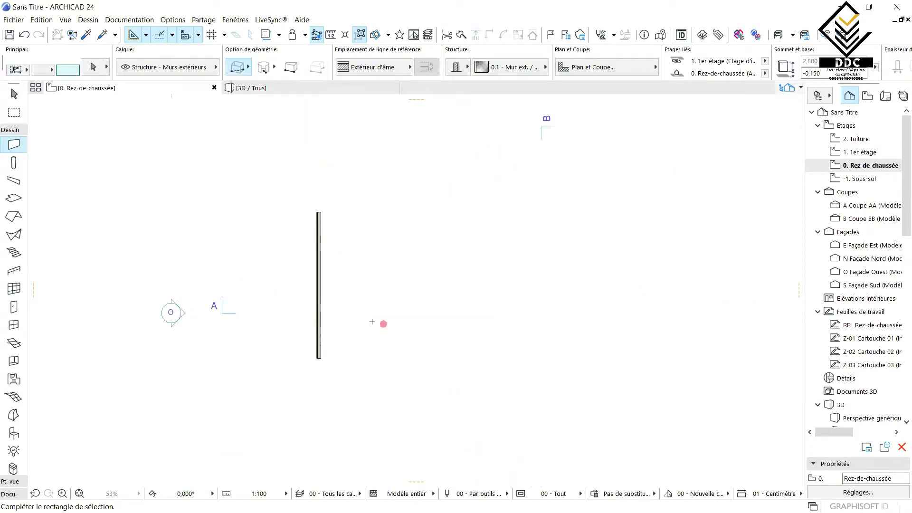
pyautogui.click(271, 214)
pyautogui.press('Delete')
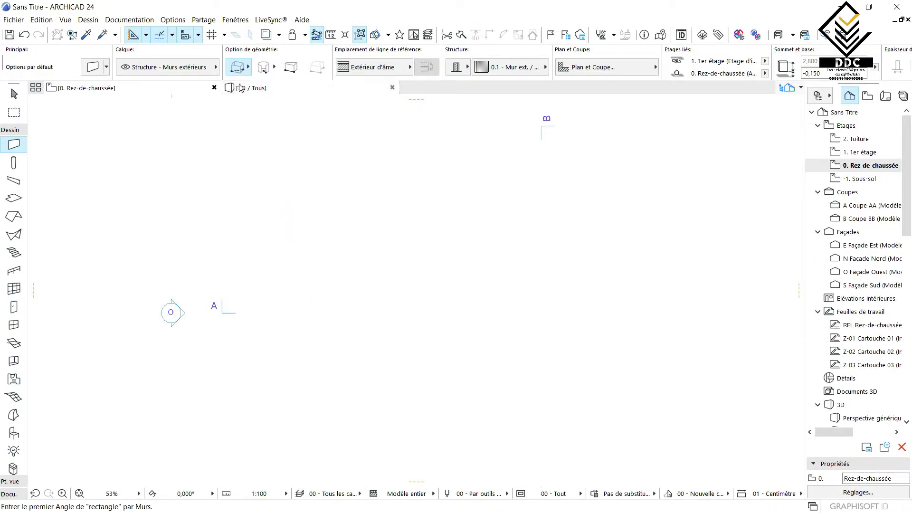
# - Draw a rectangular enclosure of exterior walls near the west section marker
pyautogui.scroll(2, 304, 313)
pyautogui.click(290, 322)
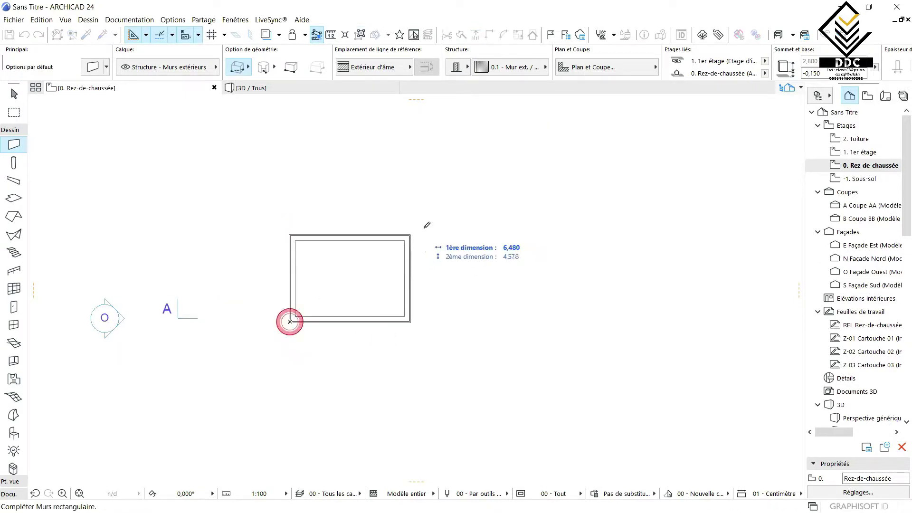
pyautogui.click(459, 216)
pyautogui.scroll(-2, 366, 241)
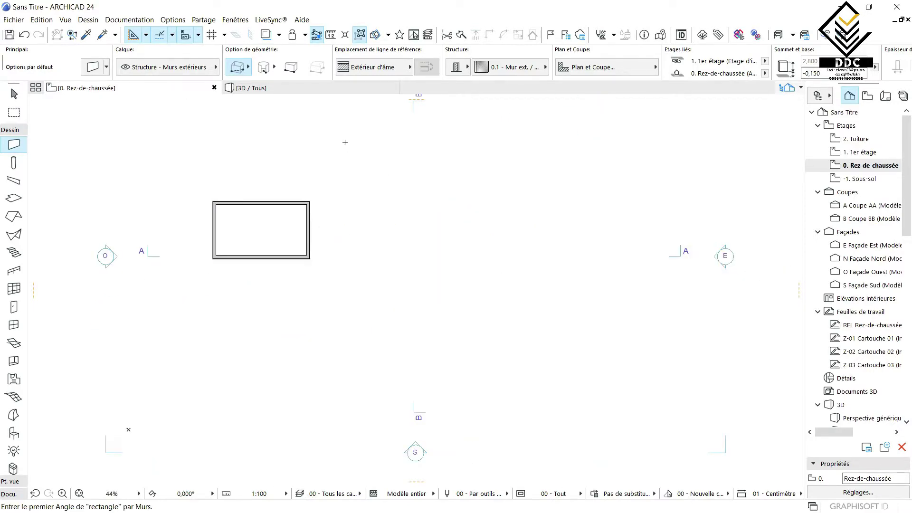
# - Draw a full circular exterior wall with a radius of about 4.1 m, northeast of the rectangular enclosure
pyautogui.click(264, 69)
pyautogui.click(397, 193)
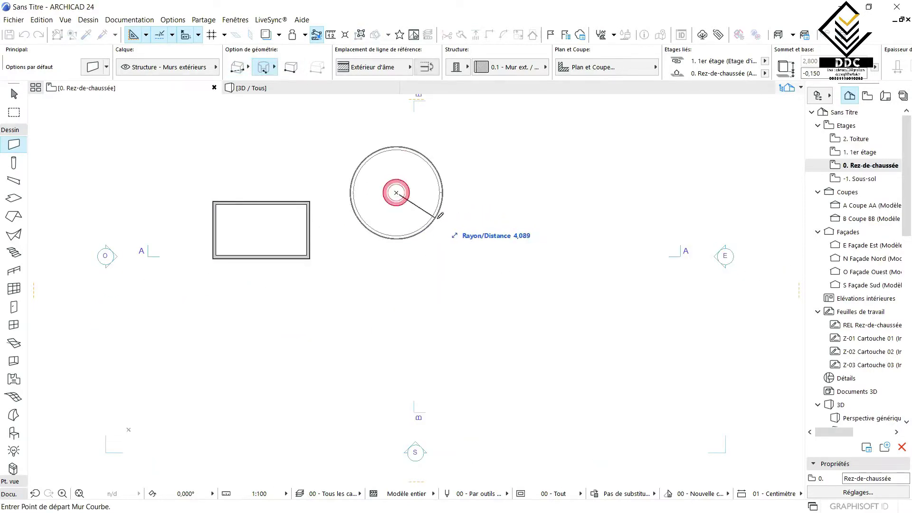
pyautogui.click(433, 212)
pyautogui.click(434, 218)
pyautogui.scroll(-2, 371, 252)
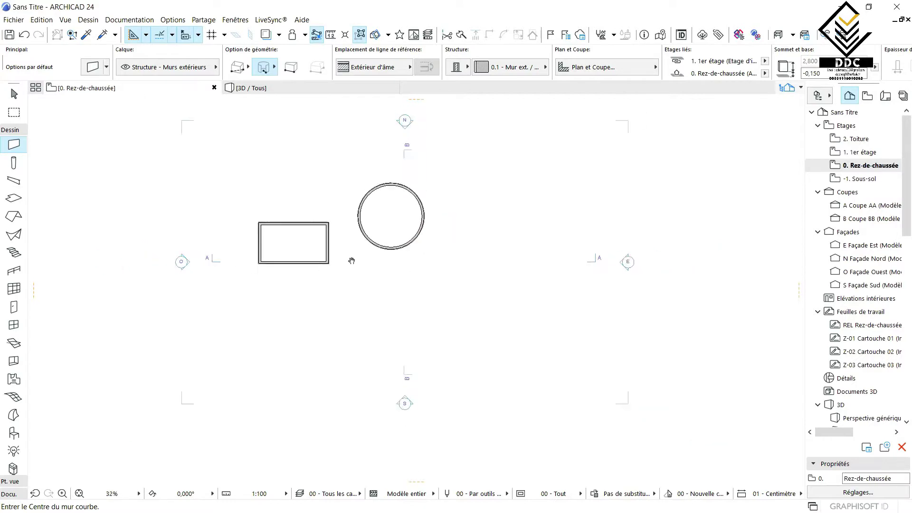
# - Draw a closed, irregular polygon of chained exterior walls below the circular wall, ending at its starting corner
pyautogui.click(239, 70)
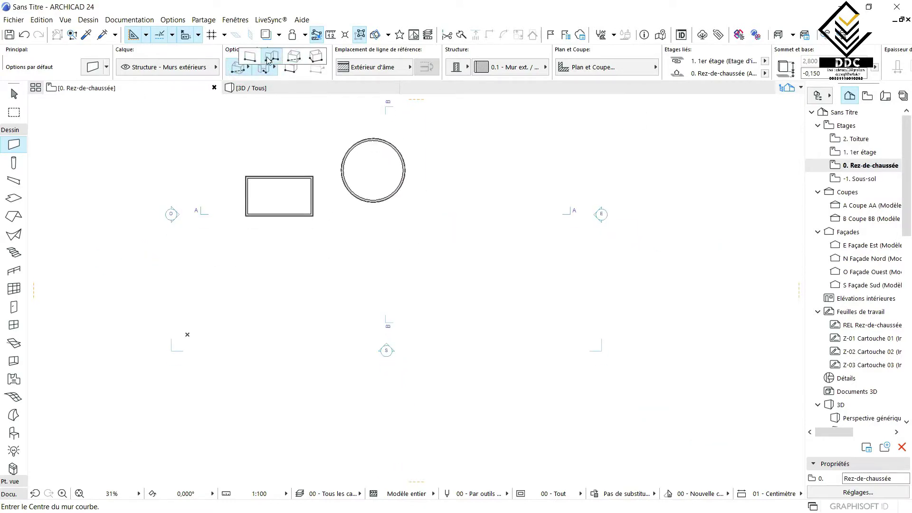
pyautogui.click(342, 305)
pyautogui.click(386, 255)
pyautogui.click(415, 304)
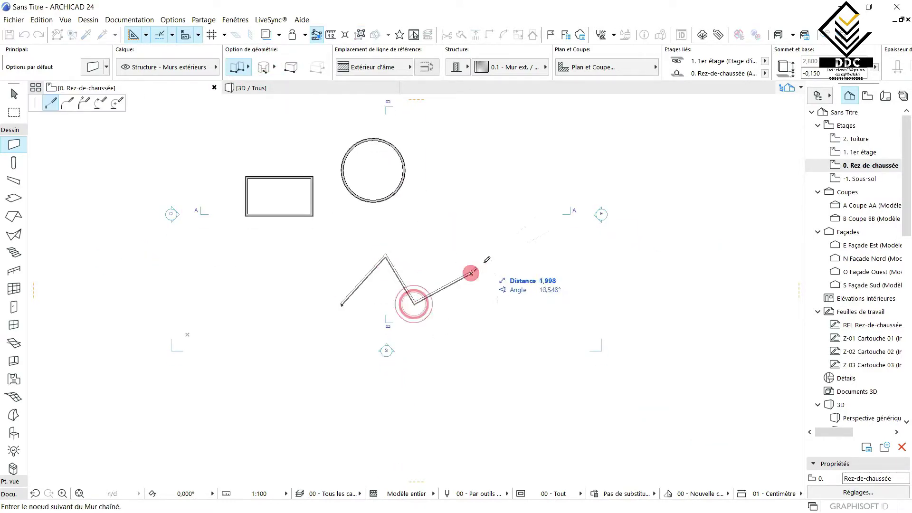
pyautogui.click(471, 273)
pyautogui.click(502, 268)
pyautogui.click(500, 224)
pyautogui.click(454, 226)
pyautogui.click(364, 215)
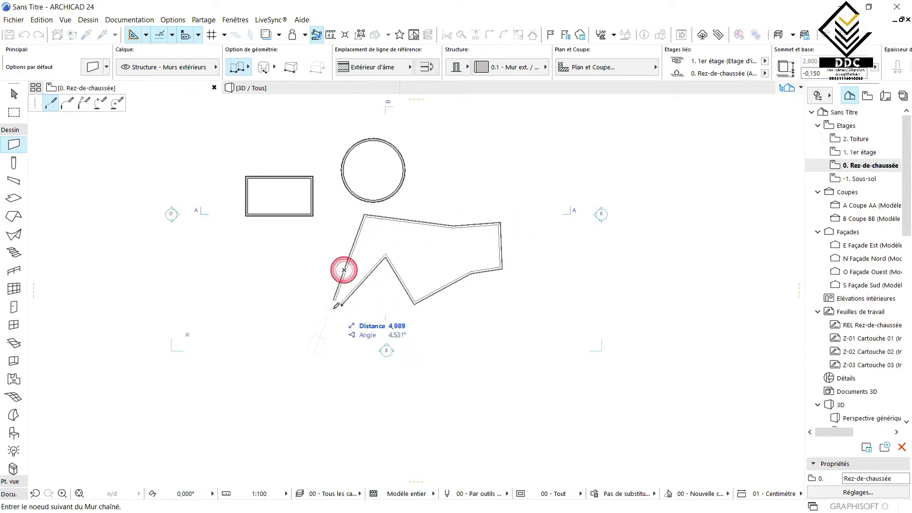
pyautogui.click(343, 304)
# - Examine the rectangular, circular and polygonal wall enclosures in the floor plan with the selection arrow active
pyautogui.scroll(-3, 344, 303)
pyautogui.moveTo(335, 299); pyautogui.dragTo(392, 278, button='middle')
pyautogui.scroll(5, 394, 266)
pyautogui.scroll(-2, 351, 310)
pyautogui.scroll(4, 315, 214)
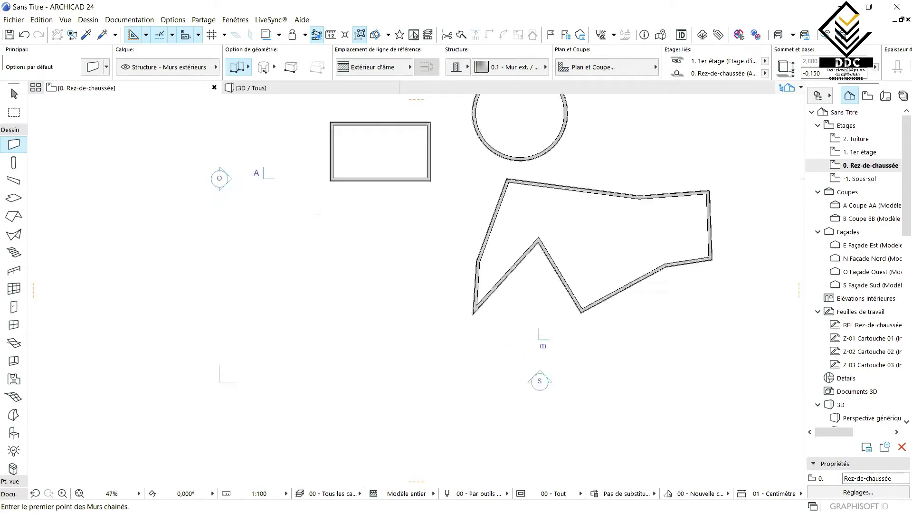
pyautogui.scroll(-4, 416, 259)
pyautogui.scroll(1, 472, 206)
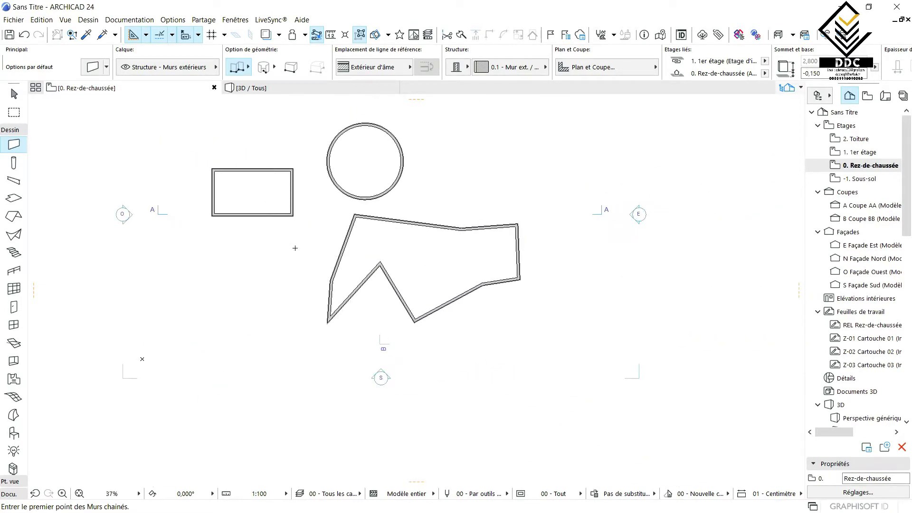
pyautogui.click(14, 94)
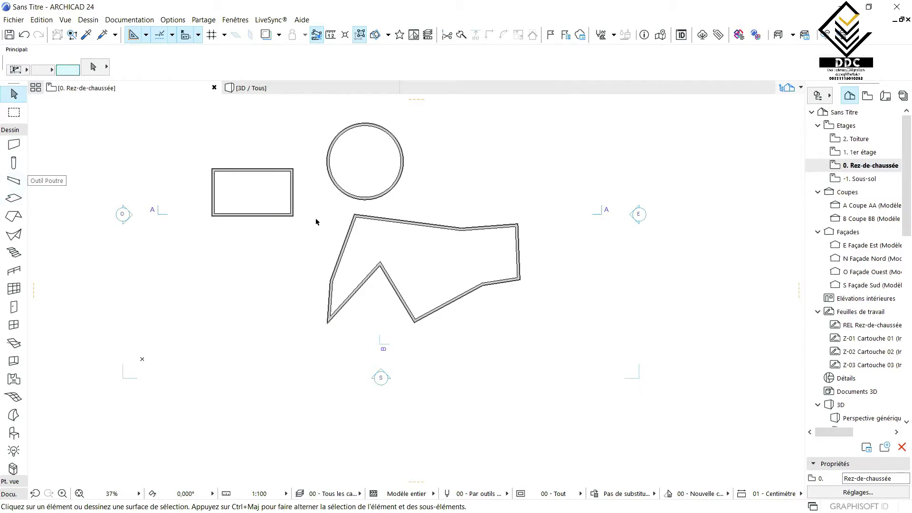
pyautogui.scroll(3, 202, 178)
pyautogui.scroll(-3, 528, 199)
pyautogui.moveTo(527, 198); pyautogui.dragTo(399, 183, button='middle')
pyautogui.scroll(3, 397, 180)
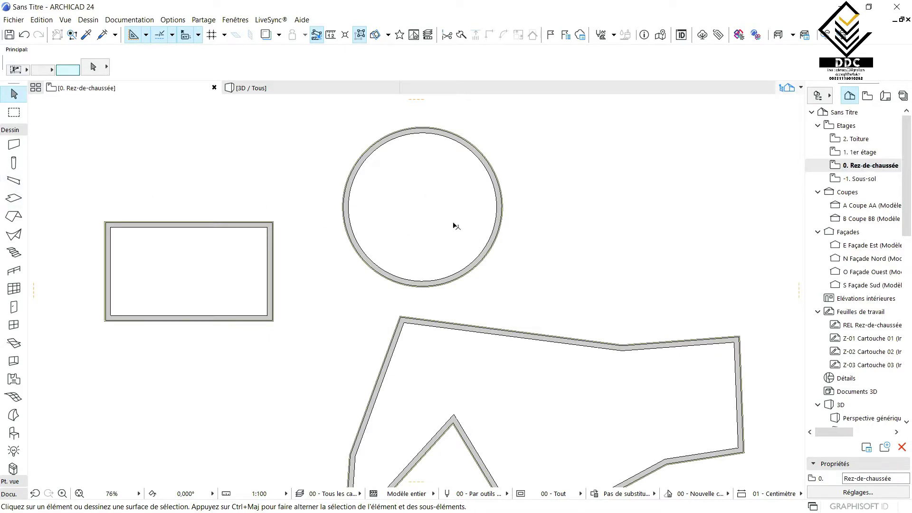
pyautogui.scroll(2, 494, 173)
pyautogui.scroll(-6, 380, 178)
pyautogui.scroll(5, 235, 243)
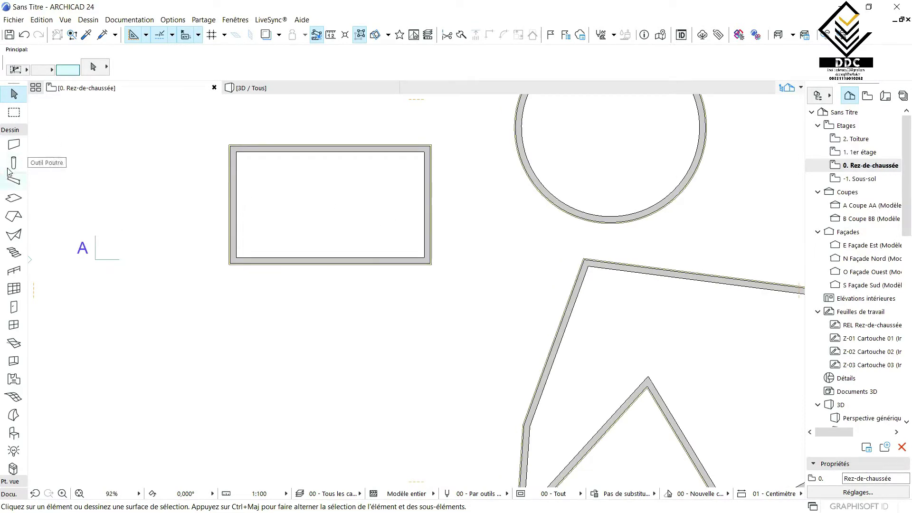
# - Open the Slab tool's default settings and set the structure to basic with Béton armé (Coulé)
pyautogui.click(14, 199)
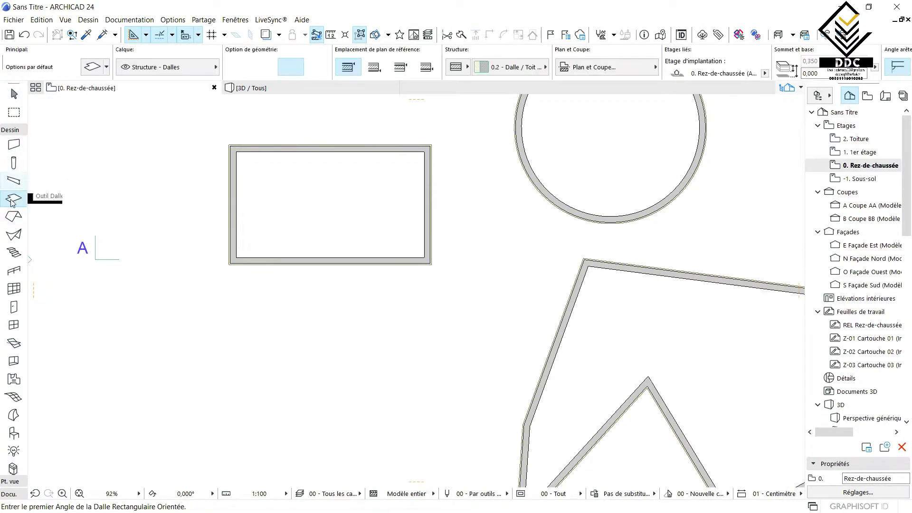
pyautogui.click(12, 200)
pyautogui.doubleClick(12, 200)
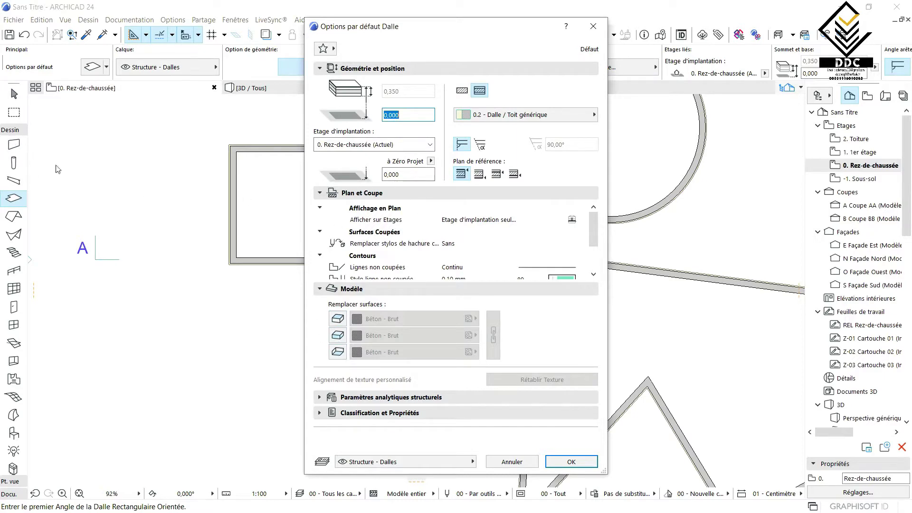
pyautogui.click(462, 95)
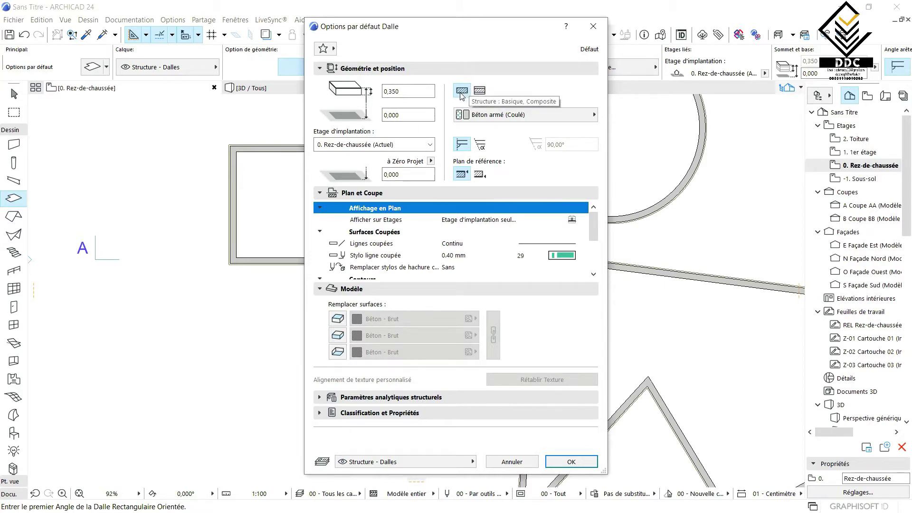
pyautogui.doubleClick(408, 92)
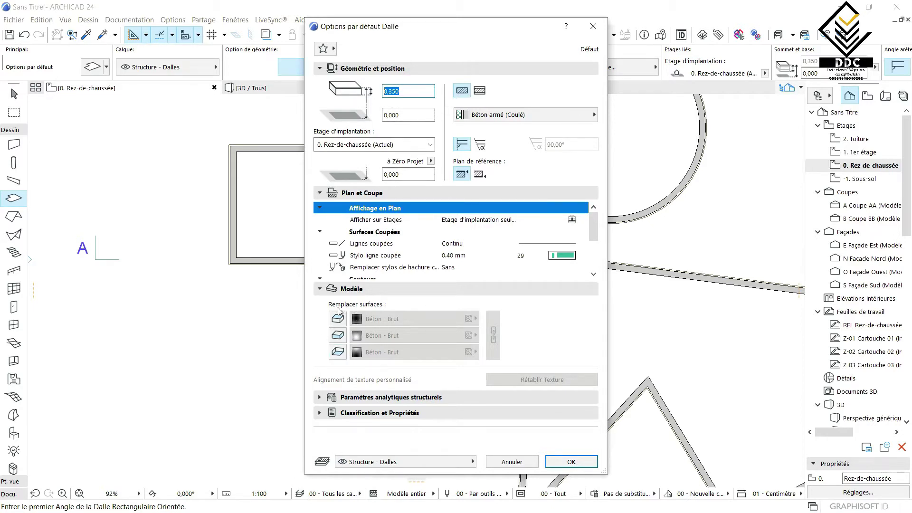
# - Enable the top, side and bottom surface overrides of the slab, link them together and keep Béton - Brut
pyautogui.click(339, 322)
pyautogui.click(338, 336)
pyautogui.click(337, 352)
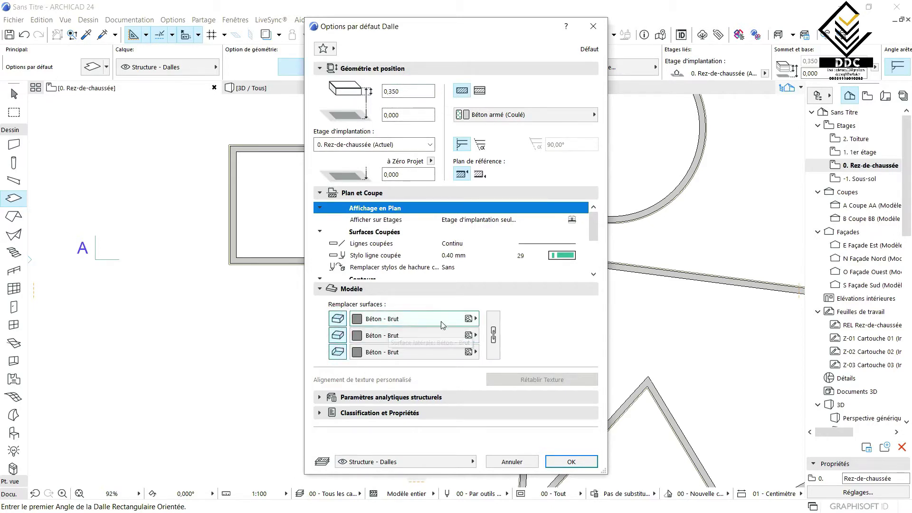
pyautogui.click(494, 328)
pyautogui.click(418, 319)
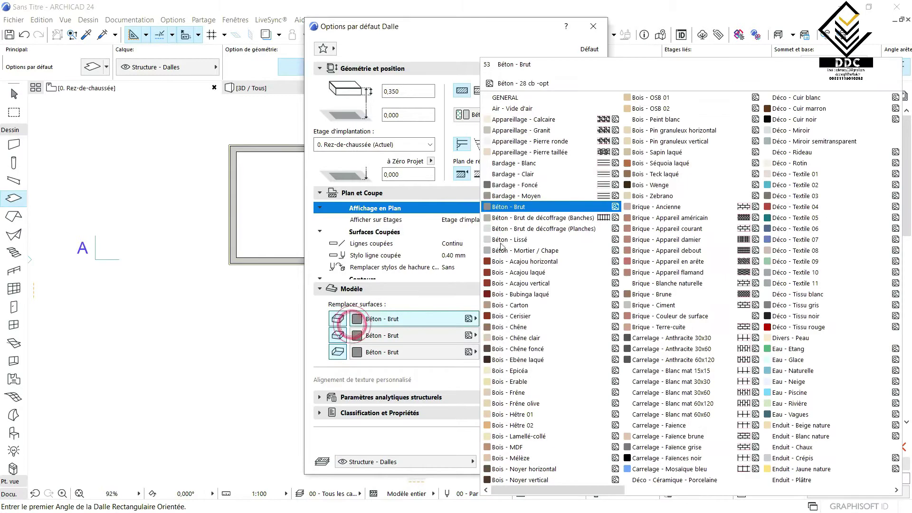
pyautogui.click(317, 323)
# - Set the default slab thickness to 0,200 and accept the slab settings
pyautogui.scroll(-3, 430, 272)
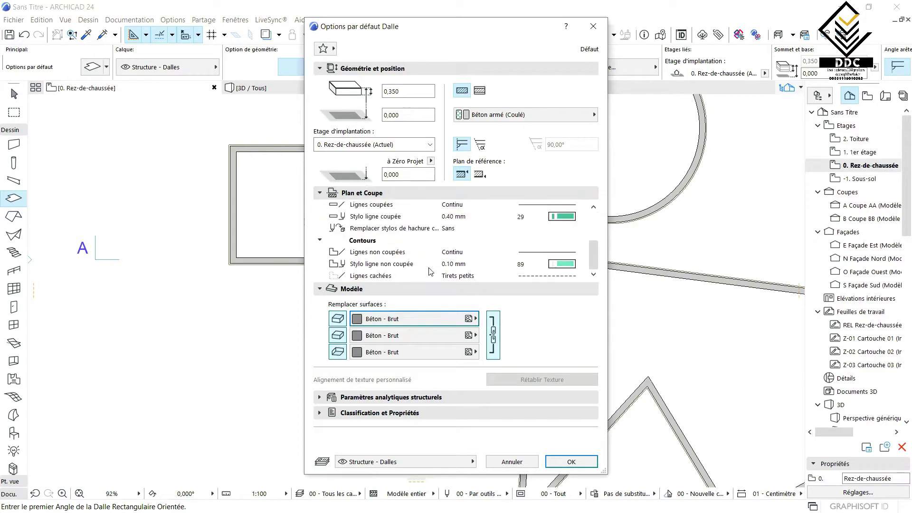
pyautogui.scroll(-2, 430, 272)
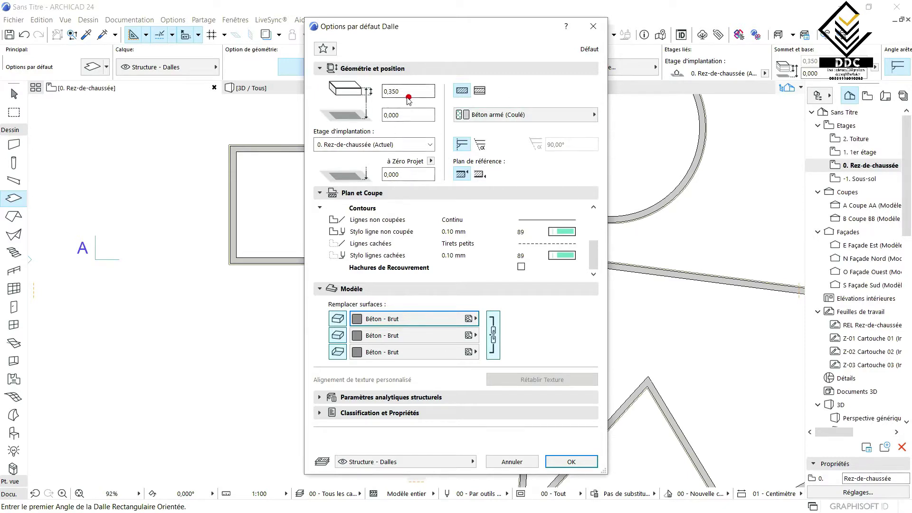
pyautogui.moveTo(417, 92); pyautogui.dragTo(391, 92)
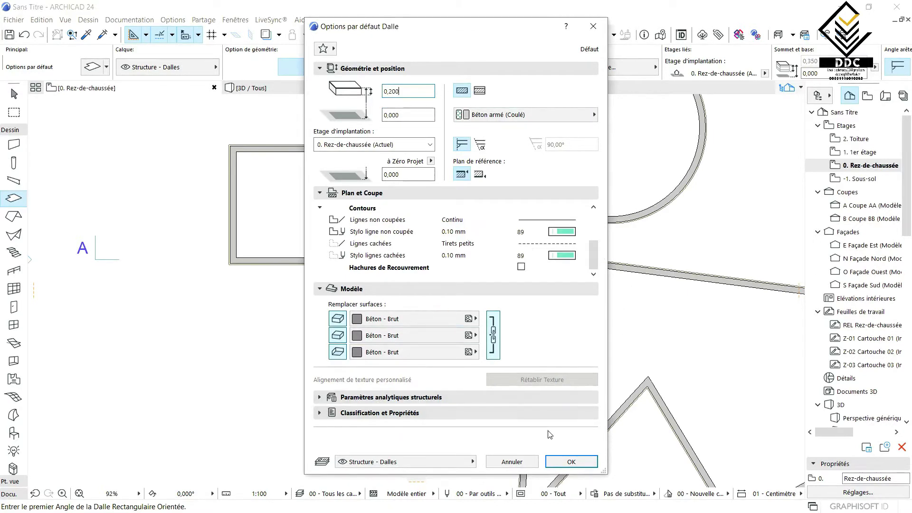
pyautogui.click(574, 462)
# - Examine the geometry options offered by the Wall and Slab tools
pyautogui.scroll(-2, 394, 273)
pyautogui.moveTo(354, 235); pyautogui.dragTo(374, 260, button='middle')
pyautogui.scroll(4, 374, 260)
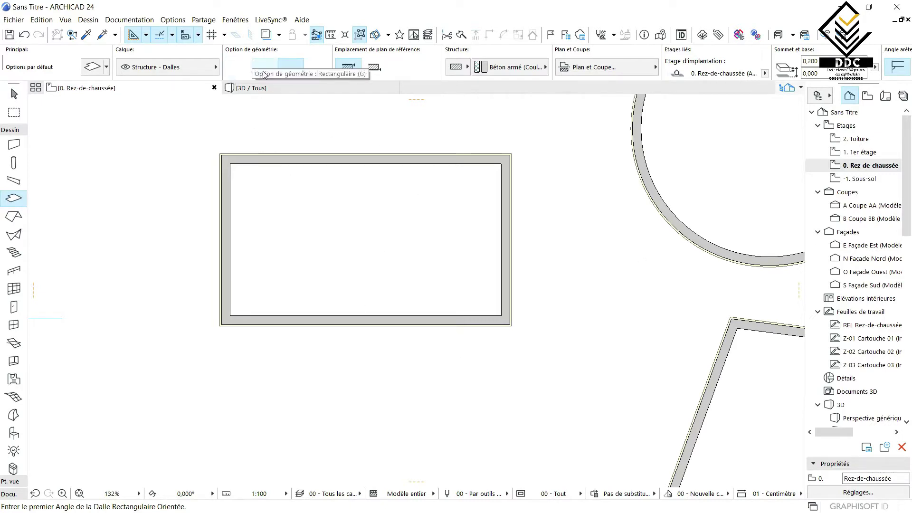
pyautogui.click(13, 144)
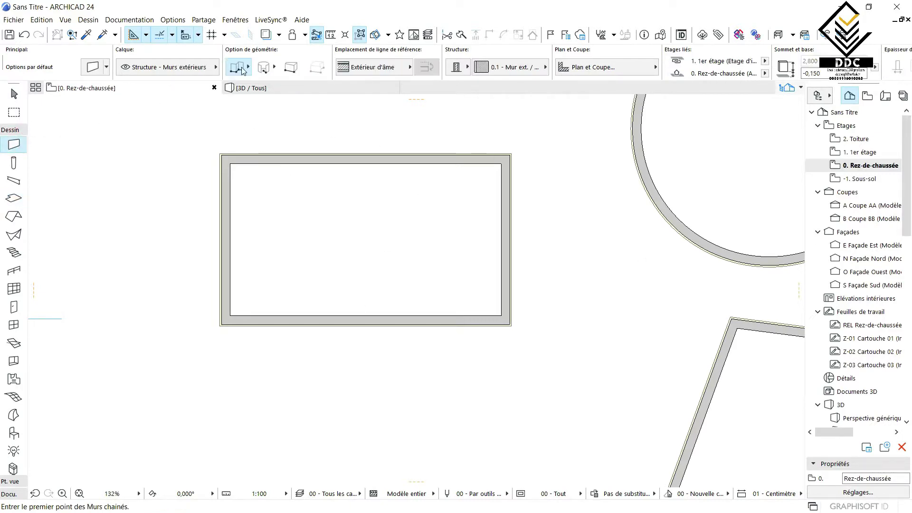
pyautogui.click(13, 199)
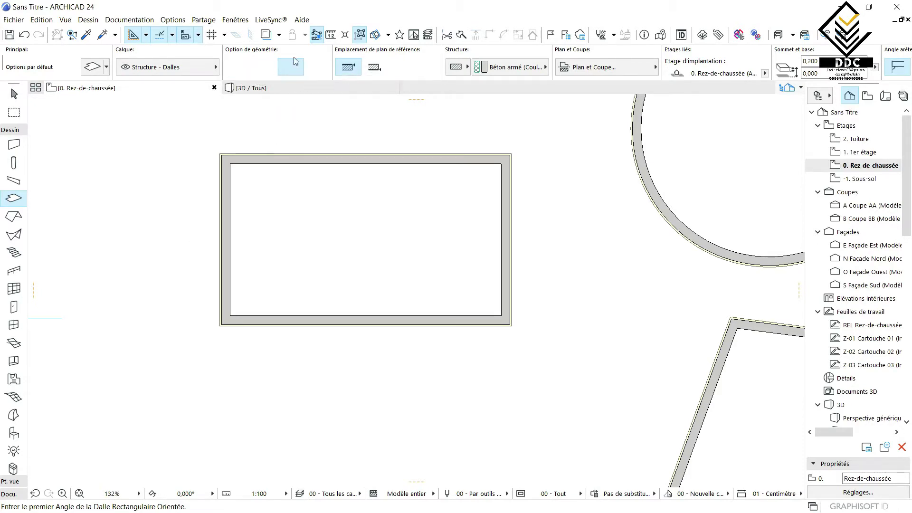
pyautogui.scroll(-5, 257, 149)
pyautogui.moveTo(240, 189); pyautogui.dragTo(275, 234, button='middle')
pyautogui.scroll(-1, 278, 232)
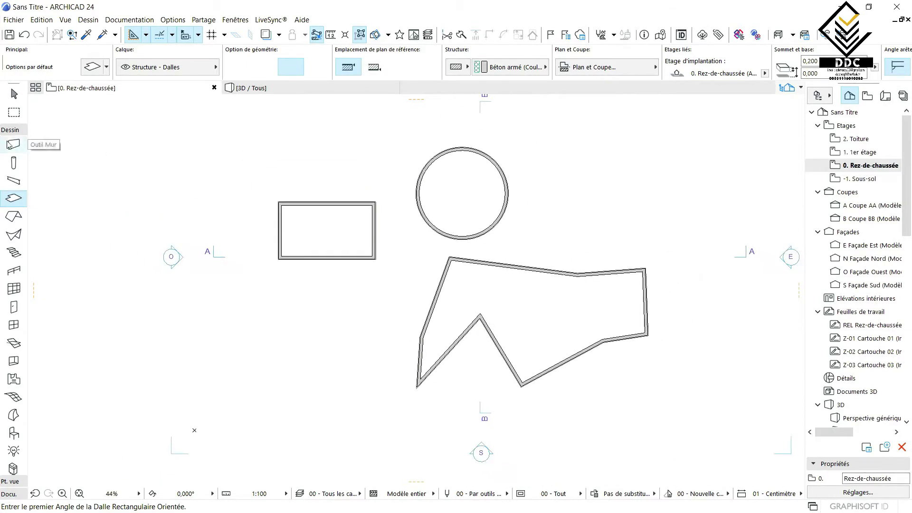
pyautogui.click(13, 144)
pyautogui.click(251, 68)
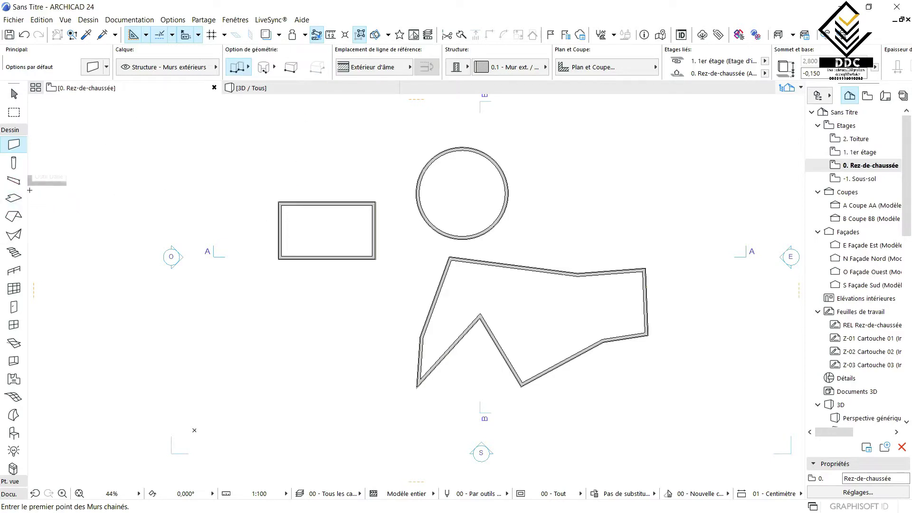
# - Draw a polygonal slab with the Slab tool through the four inner corners of the rectangular wall outline
pyautogui.click(10, 199)
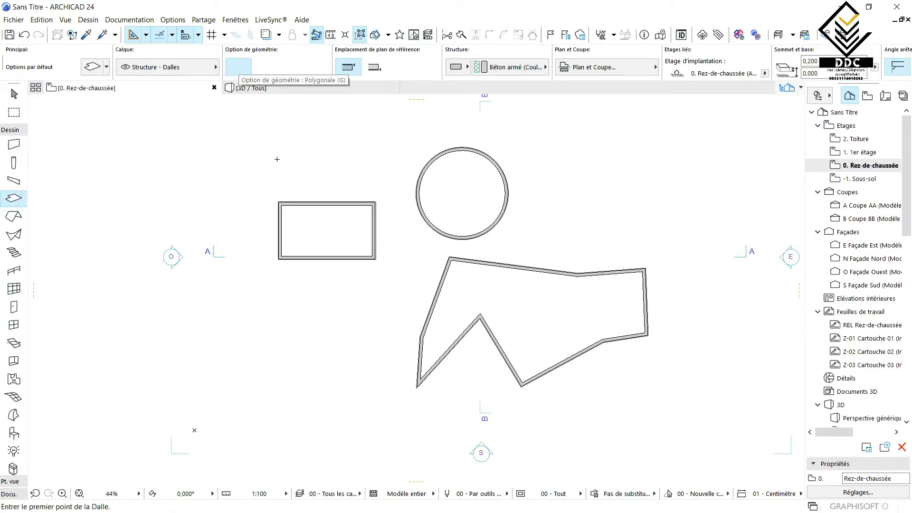
pyautogui.scroll(2, 290, 190)
pyautogui.scroll(6, 280, 282)
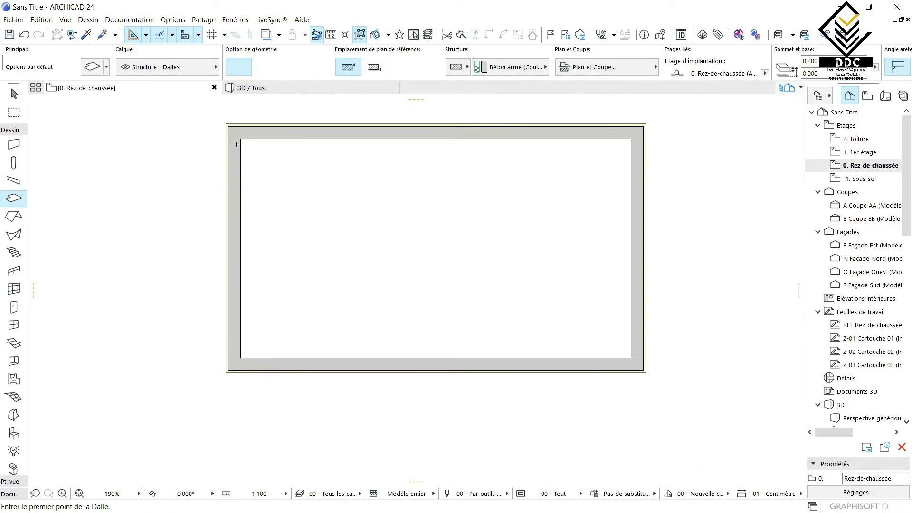
pyautogui.click(242, 138)
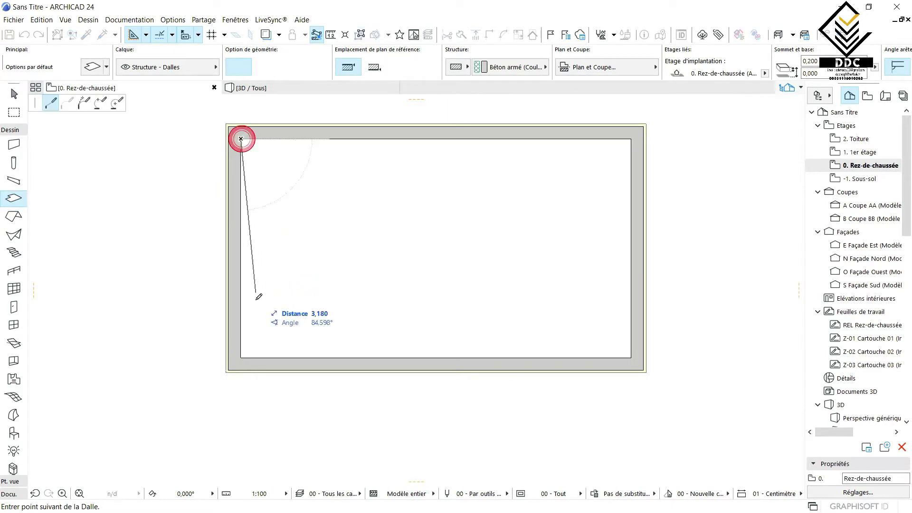
pyautogui.click(241, 357)
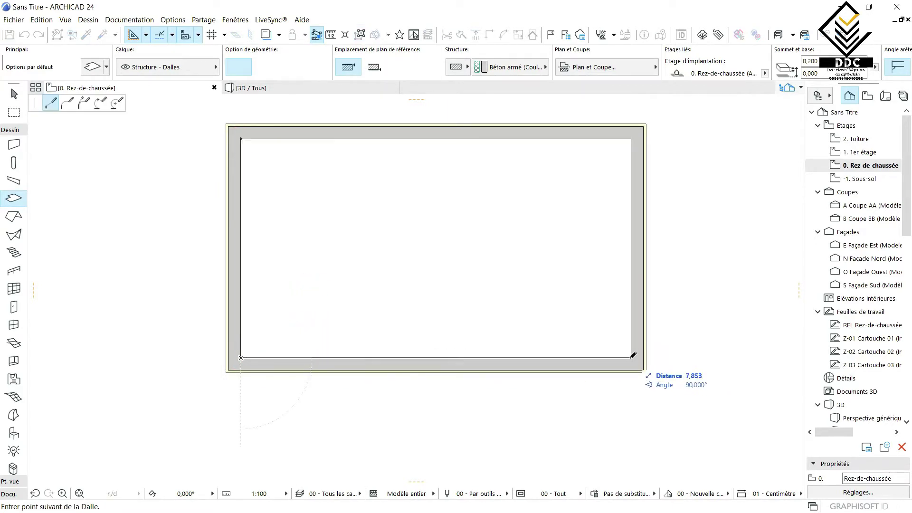
pyautogui.click(631, 357)
pyautogui.click(631, 139)
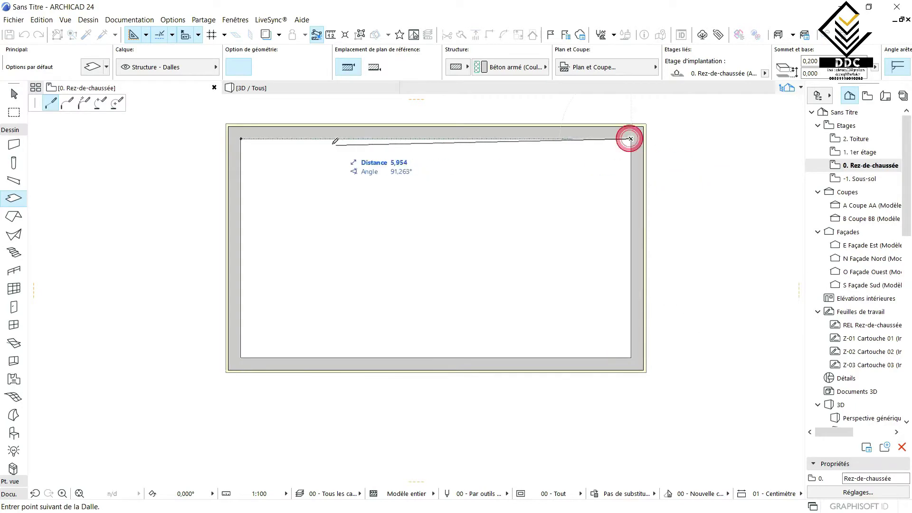
pyautogui.click(241, 138)
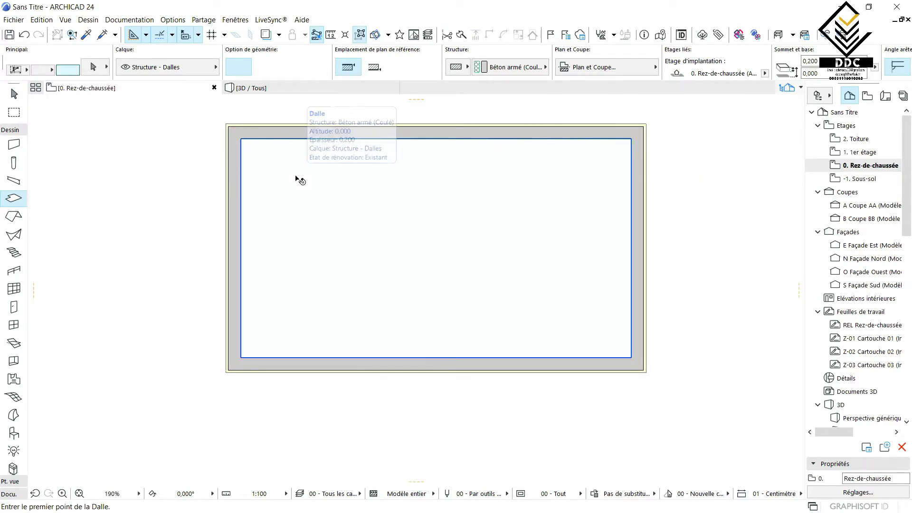
# - In the default slab settings, enable Hachures de Recouvrement, set the cover fill's background pen to the grey 0.01 mm pen and accept
pyautogui.scroll(-7, 297, 179)
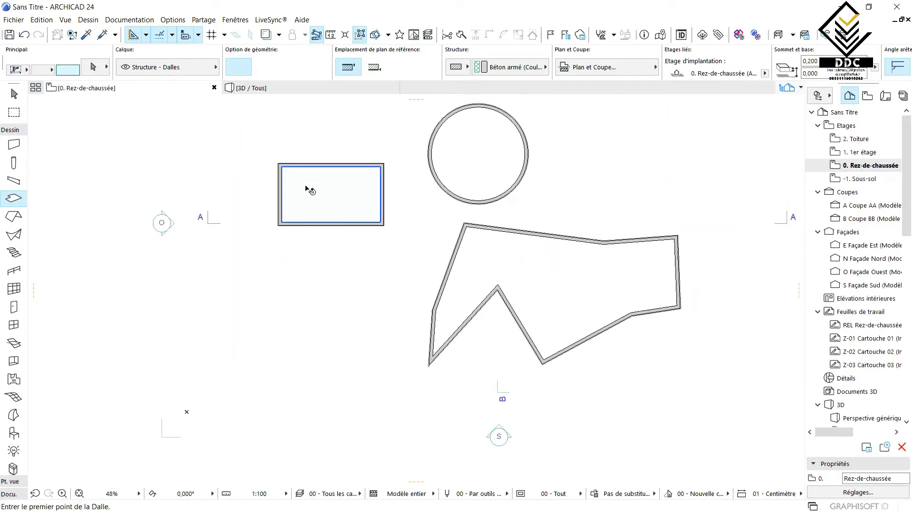
pyautogui.scroll(1, 29, 251)
pyautogui.scroll(1, 367, 197)
pyautogui.scroll(1, 369, 196)
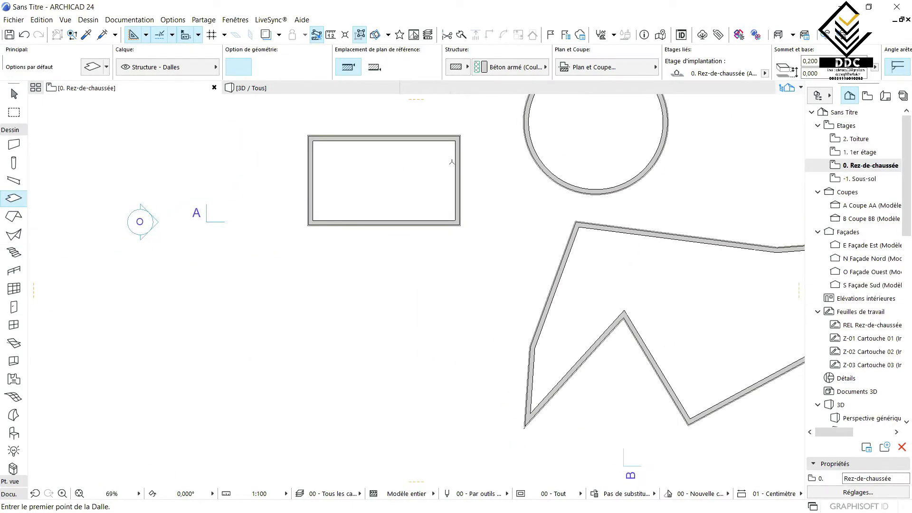
pyautogui.doubleClick(15, 197)
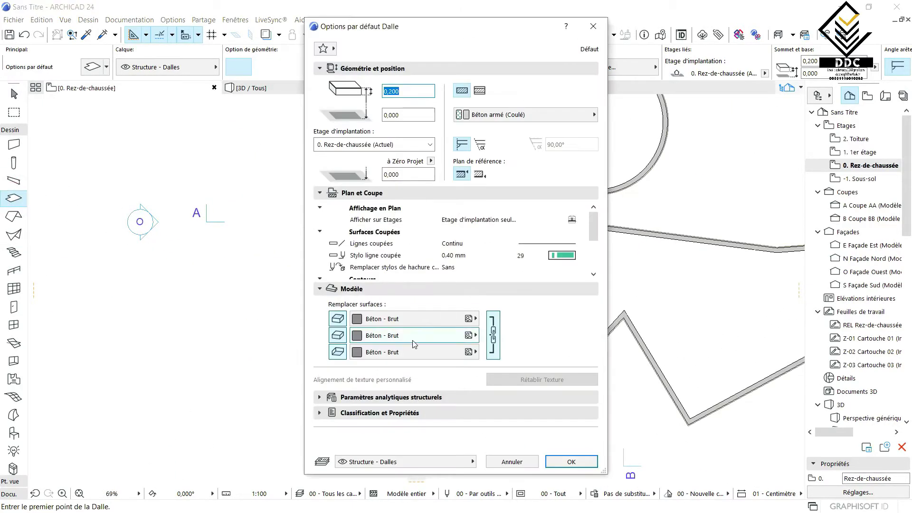
pyautogui.scroll(-3, 543, 257)
pyautogui.scroll(3, 543, 257)
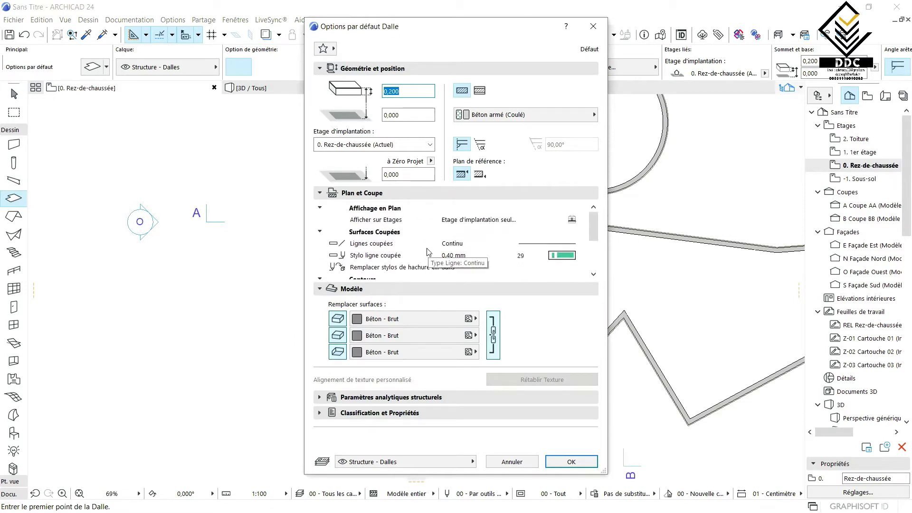
pyautogui.scroll(-5, 536, 229)
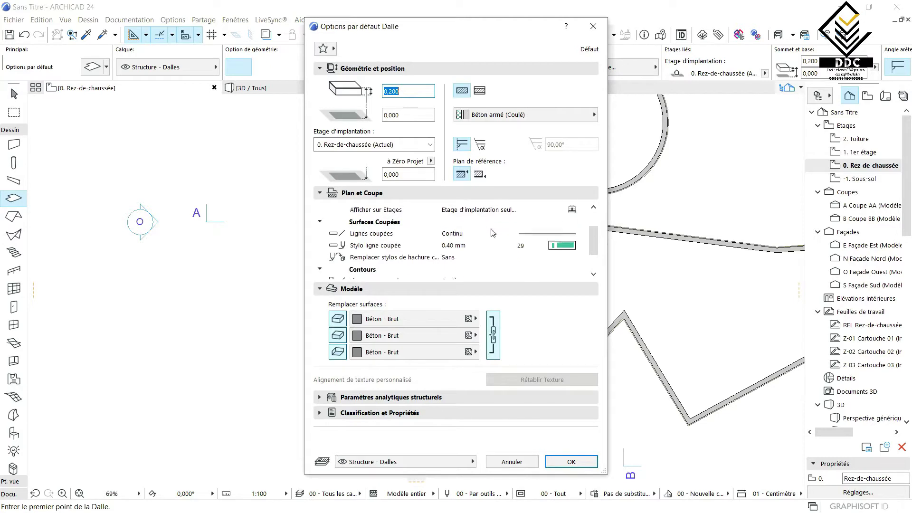
pyautogui.scroll(2, 409, 260)
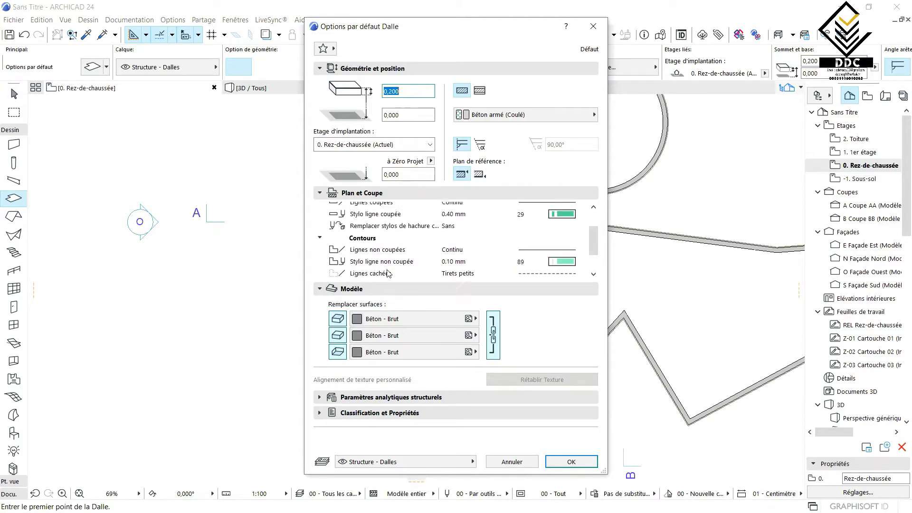
pyautogui.scroll(-2, 395, 268)
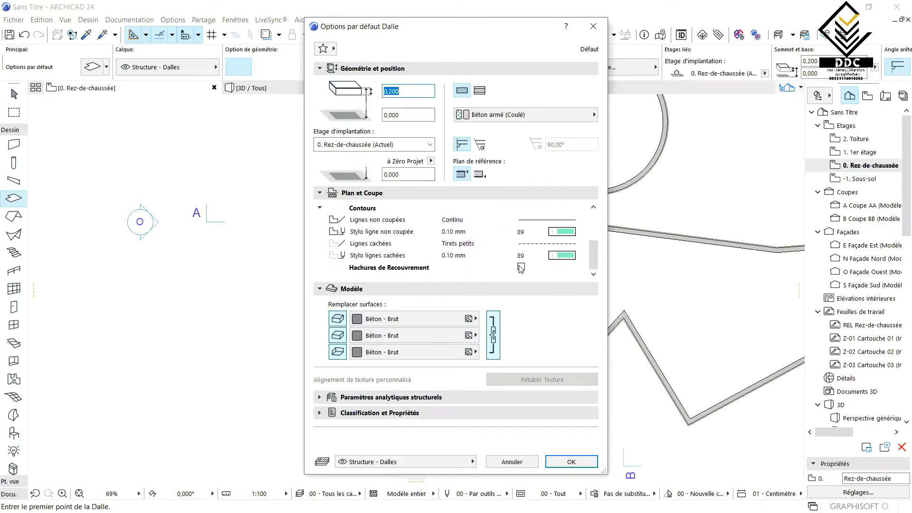
pyautogui.click(521, 268)
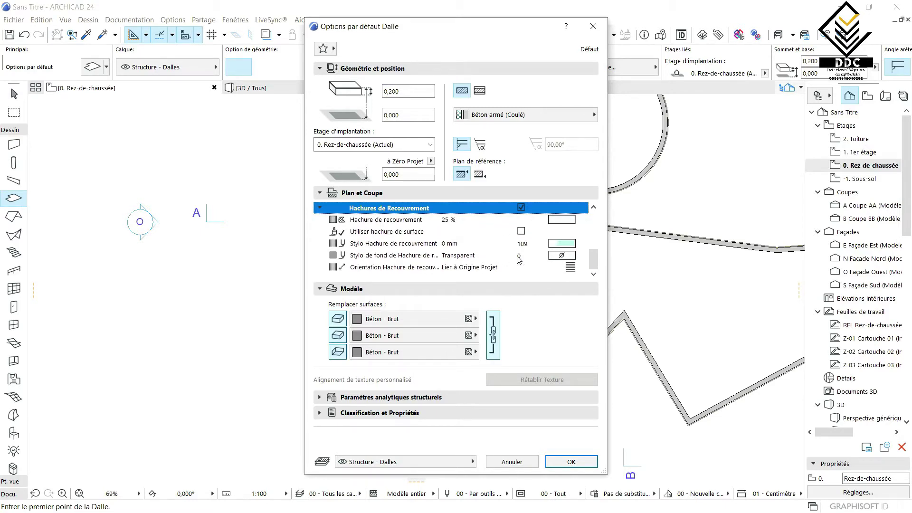
pyautogui.click(561, 256)
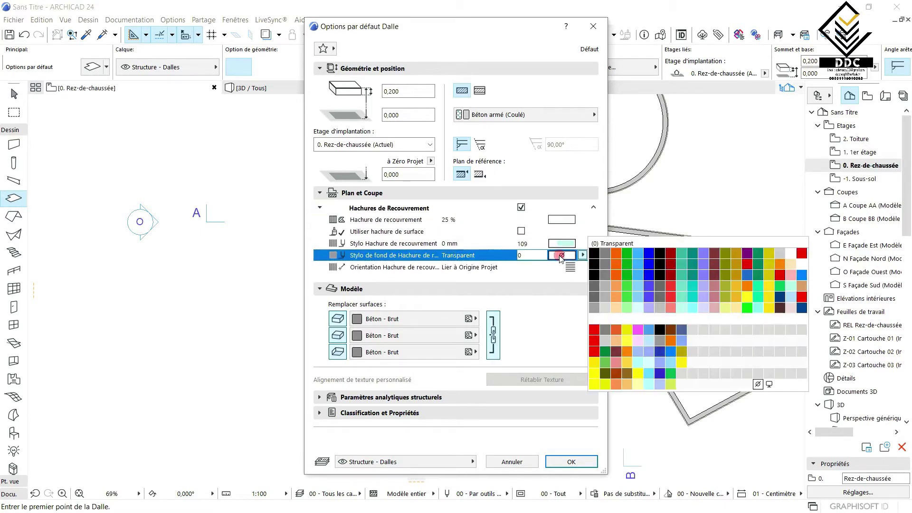
pyautogui.click(606, 254)
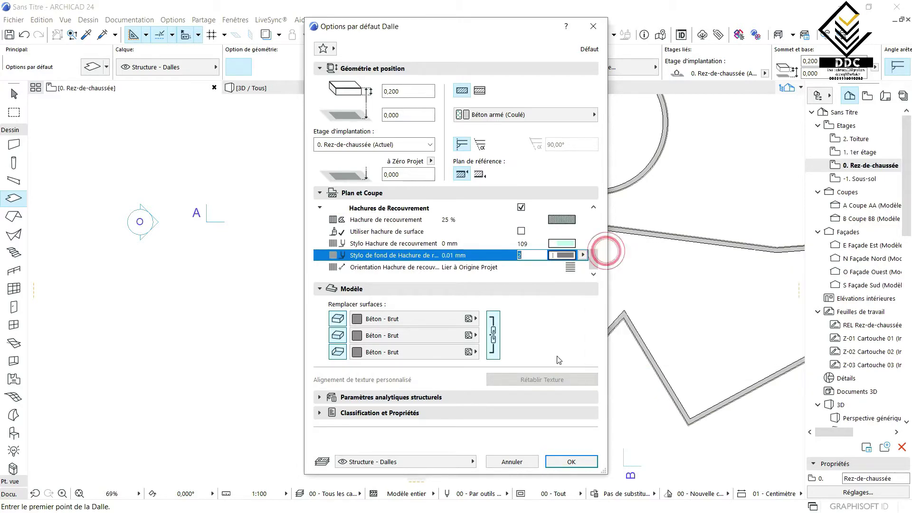
pyautogui.click(568, 466)
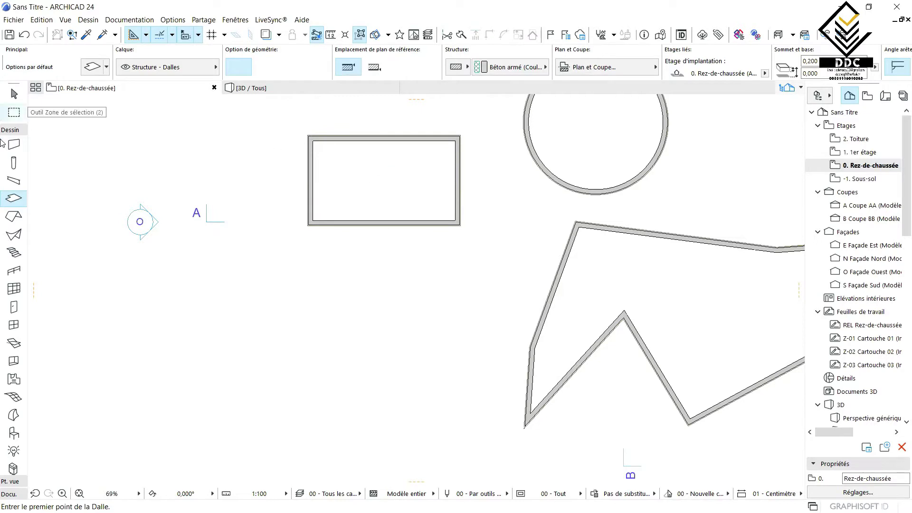
# - Draw a polygonal slab with the new cover fill settings around the inner corners of the rectangular wall
pyautogui.scroll(3, 318, 146)
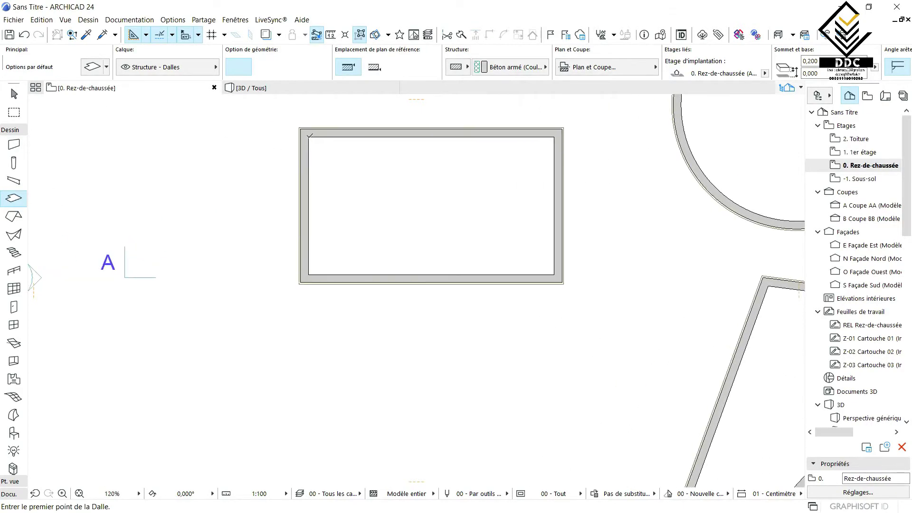
pyautogui.click(309, 137)
pyautogui.click(309, 275)
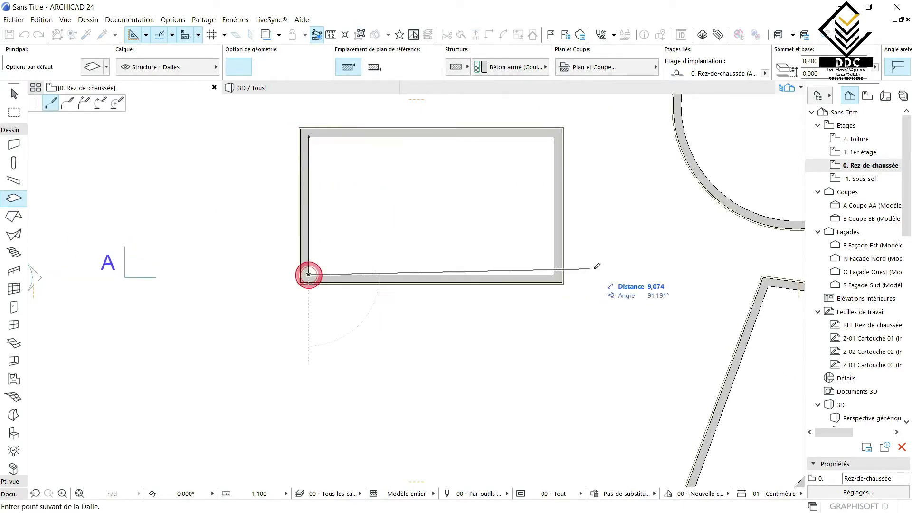
pyautogui.click(554, 275)
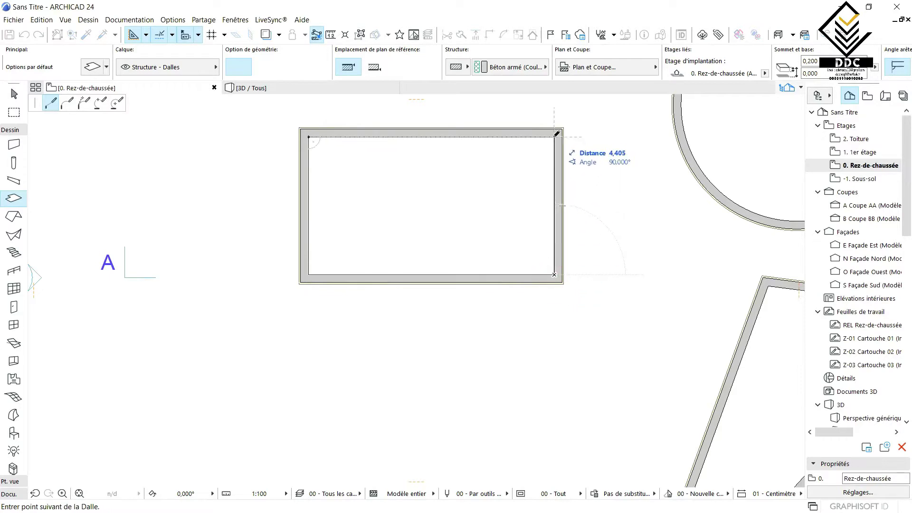
pyautogui.click(555, 137)
pyautogui.click(310, 136)
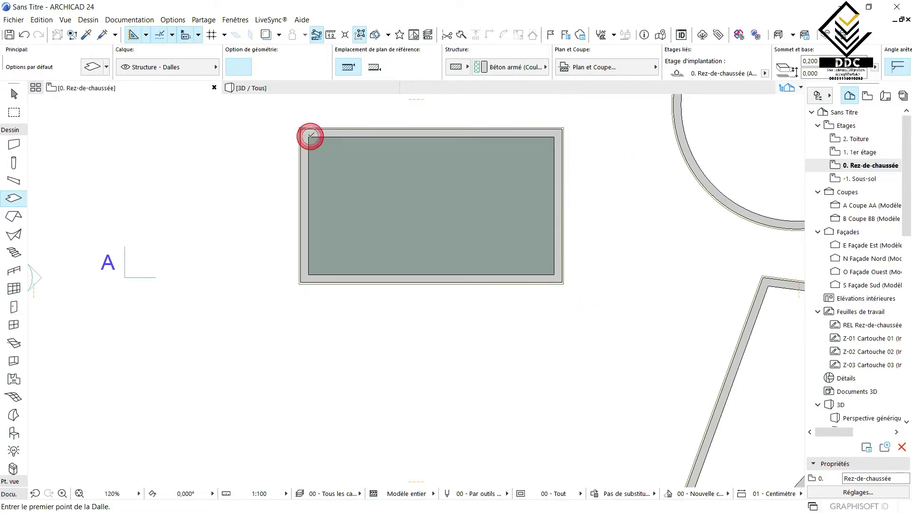
# - Select the filled polygonal slab inside the rectangular wall and delete it
pyautogui.scroll(-3, 361, 171)
pyautogui.scroll(2, 401, 221)
pyautogui.scroll(3, 400, 220)
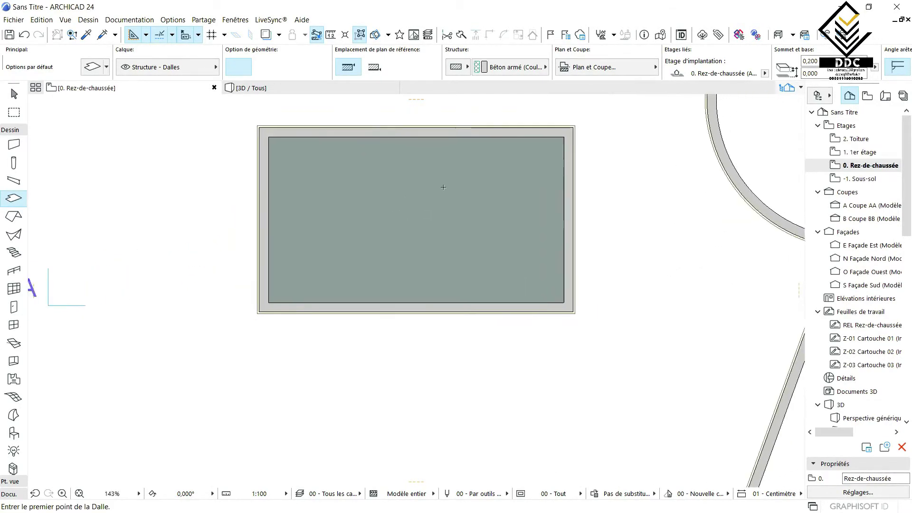
pyautogui.scroll(-3, 452, 201)
pyautogui.scroll(3, 432, 228)
pyautogui.scroll(-2, 422, 224)
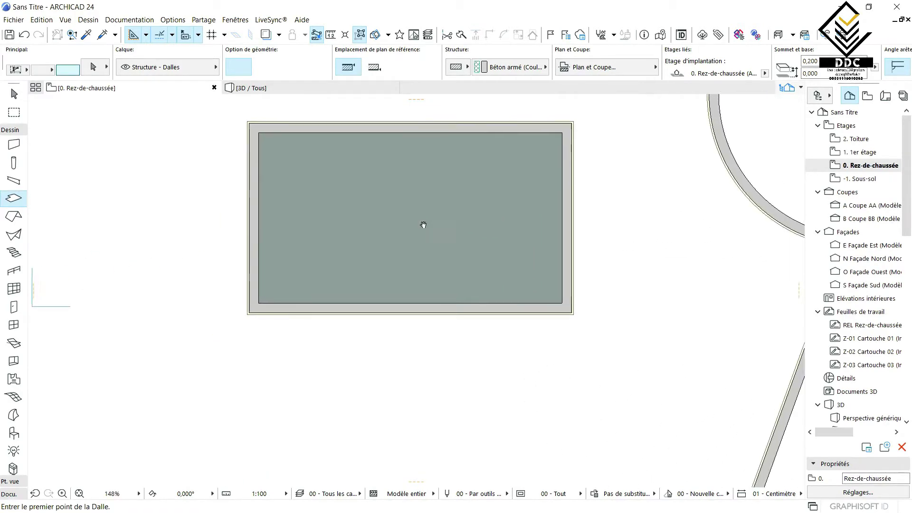
pyautogui.keyDown('shift'); pyautogui.click(397, 246); pyautogui.keyUp('shift')
pyautogui.press('Escape')
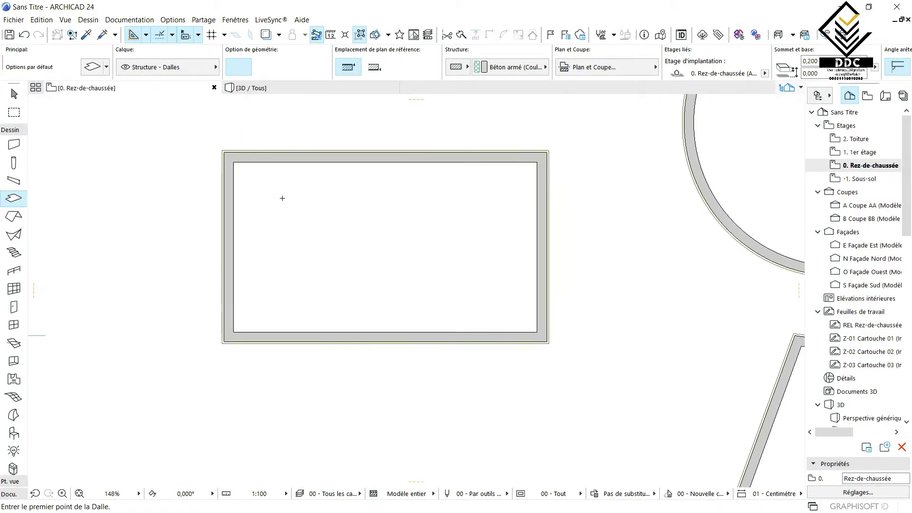
# - Draw a slab with the rectangular geometry method between opposite inner corners of the rectangular wall
pyautogui.click(265, 70)
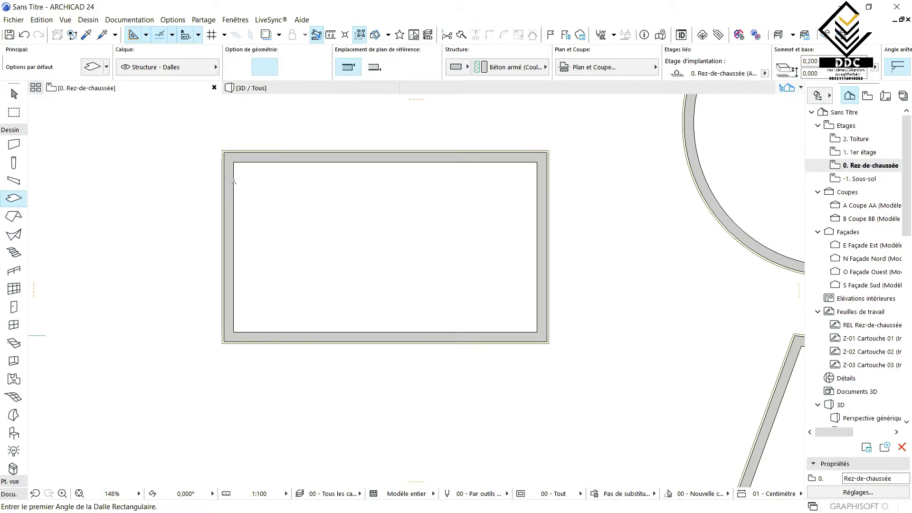
pyautogui.click(234, 163)
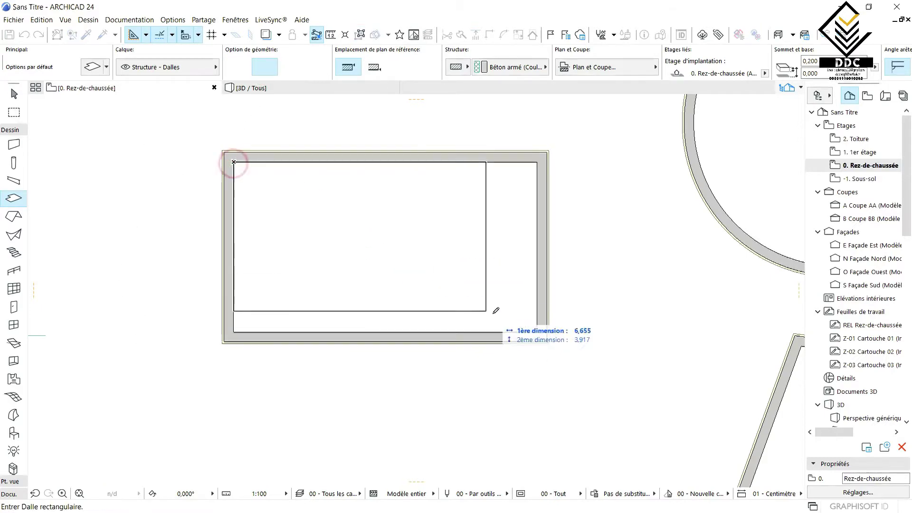
pyautogui.click(532, 331)
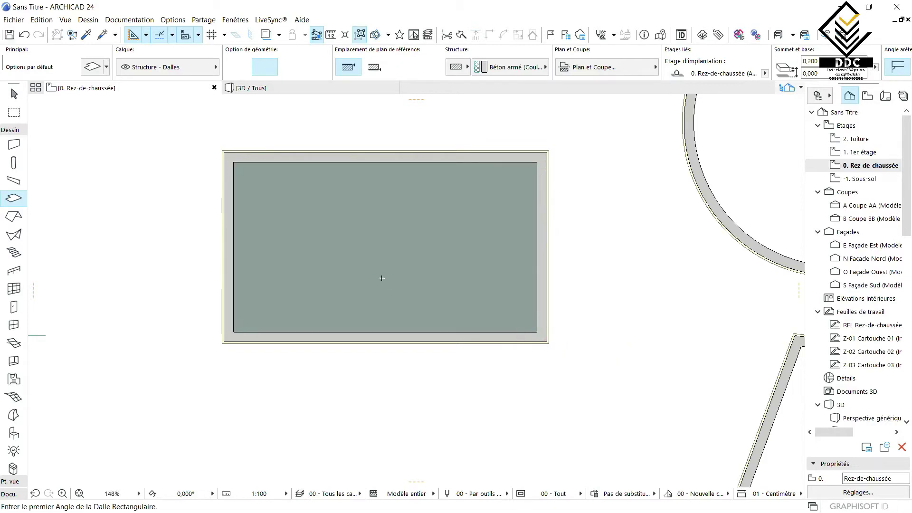
# - Select the rectangular-method slab and delete it
pyautogui.scroll(-3, 382, 278)
pyautogui.keyDown('shift'); pyautogui.click(365, 217); pyautogui.keyUp('shift')
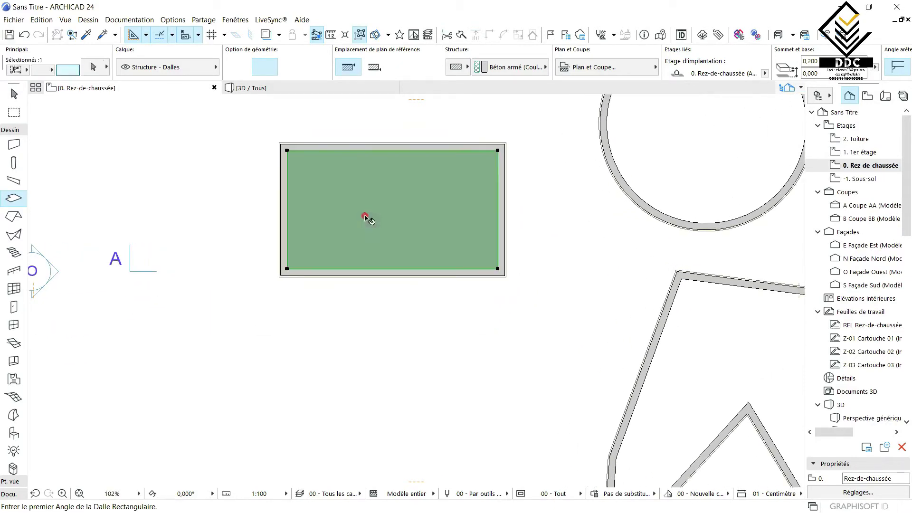
pyautogui.press('Escape')
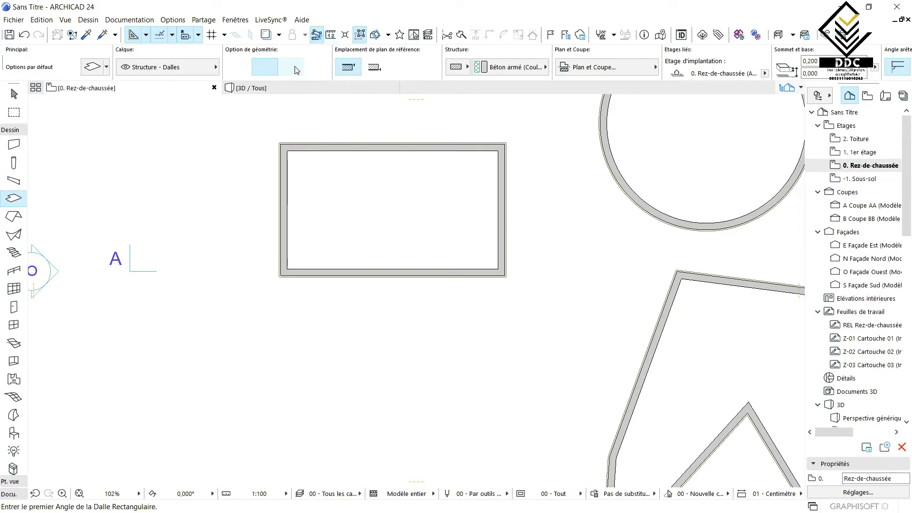
# - Draw a rotated rectangular slab 0,3 wide from the rectangular wall's upper-left inner corner, extending it to the opposite inner wall face
pyautogui.click(287, 151)
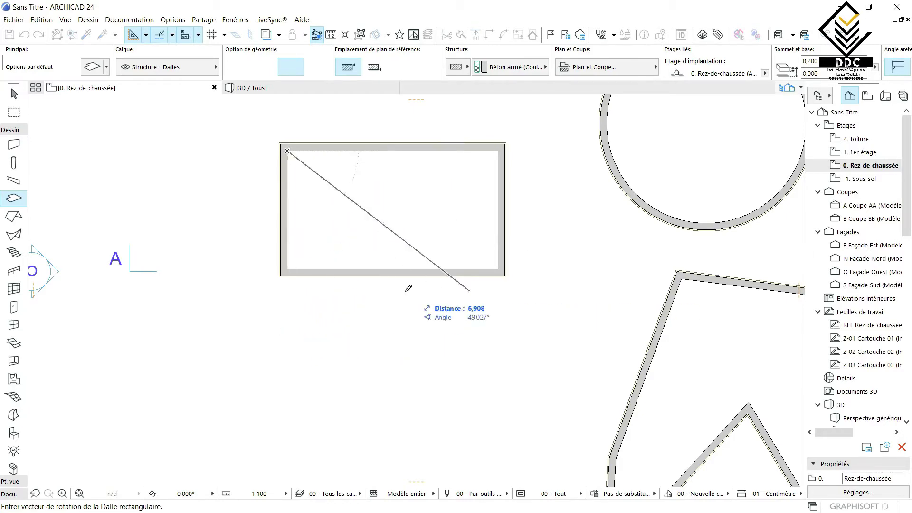
pyautogui.scroll(1, 309, 172)
pyautogui.scroll(1, 311, 168)
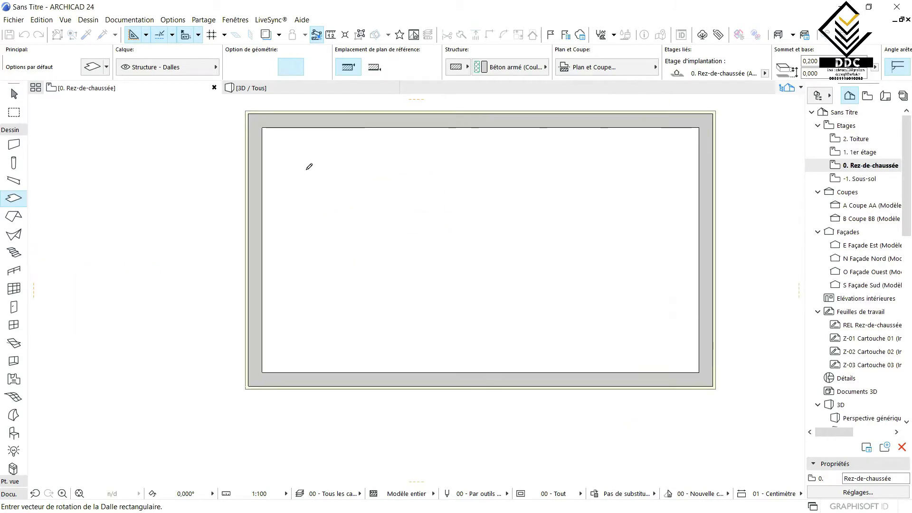
pyautogui.scroll(2, 278, 160)
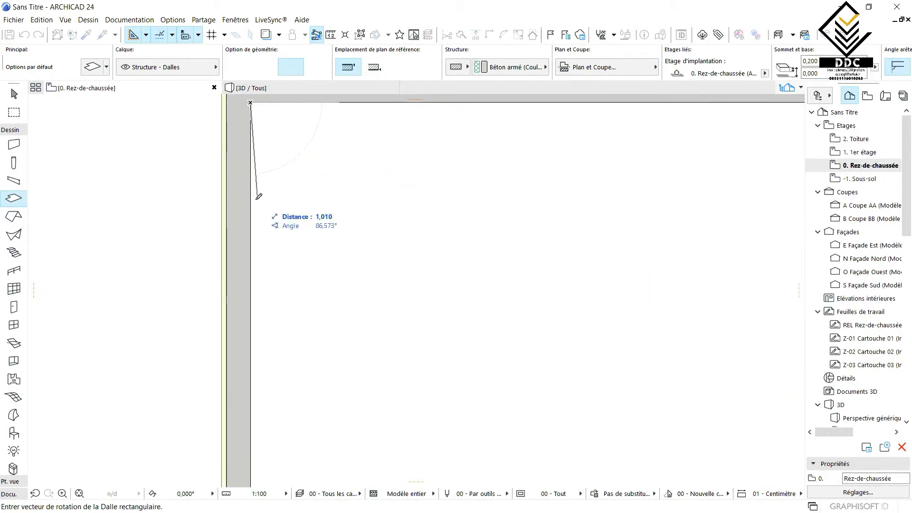
pyautogui.scroll(-2, 256, 200)
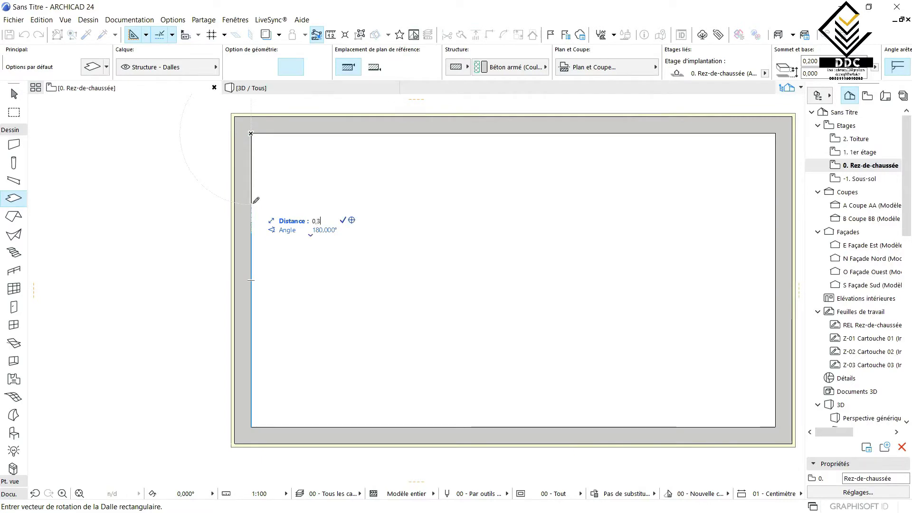
pyautogui.press('Return')
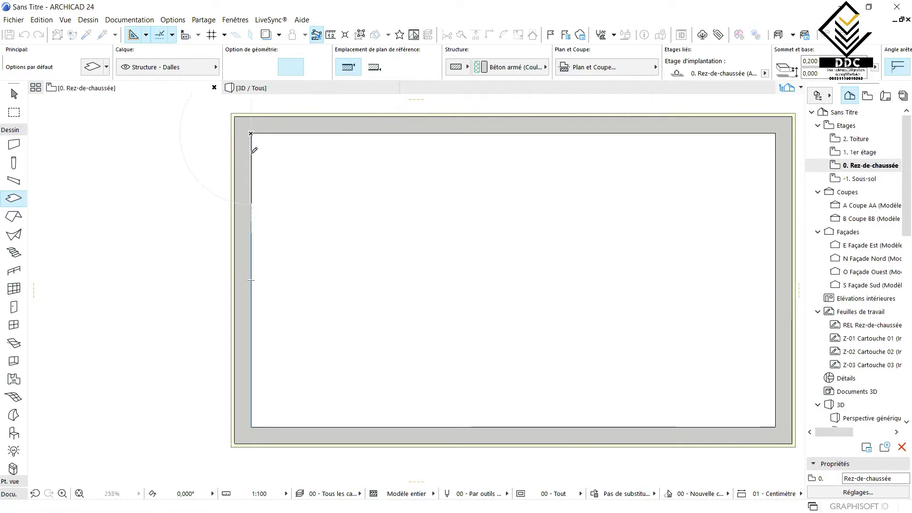
pyautogui.click(776, 146)
pyautogui.scroll(3, 279, 150)
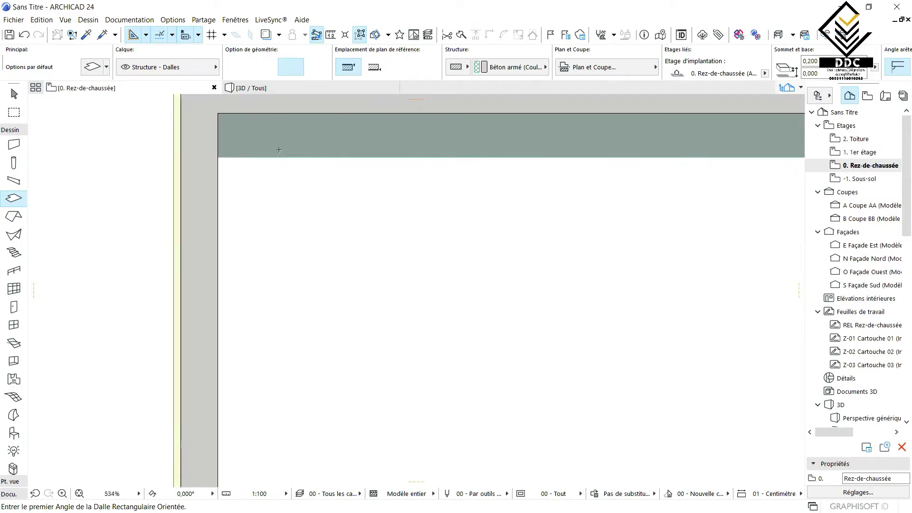
# - Switch the Slab tool to the rectangular method and try a slab from the strip slab's lower-left corner
pyautogui.scroll(-3, 279, 150)
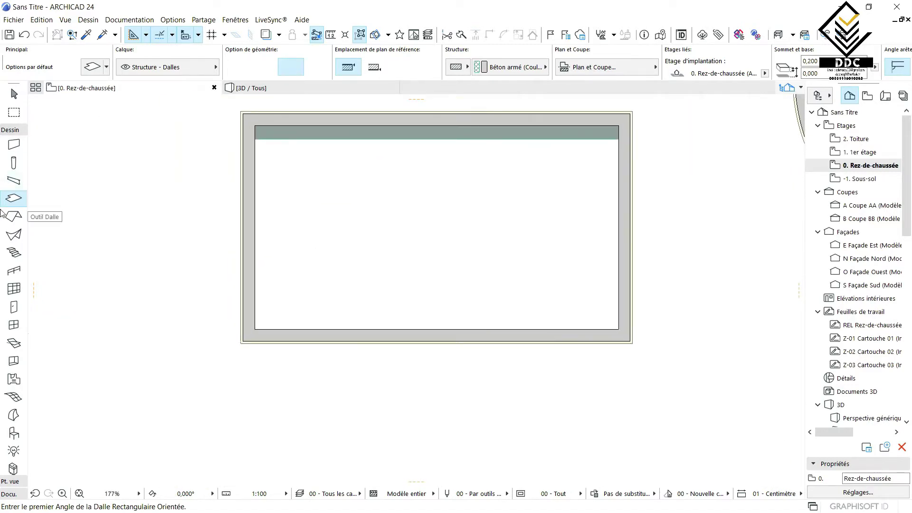
pyautogui.click(265, 66)
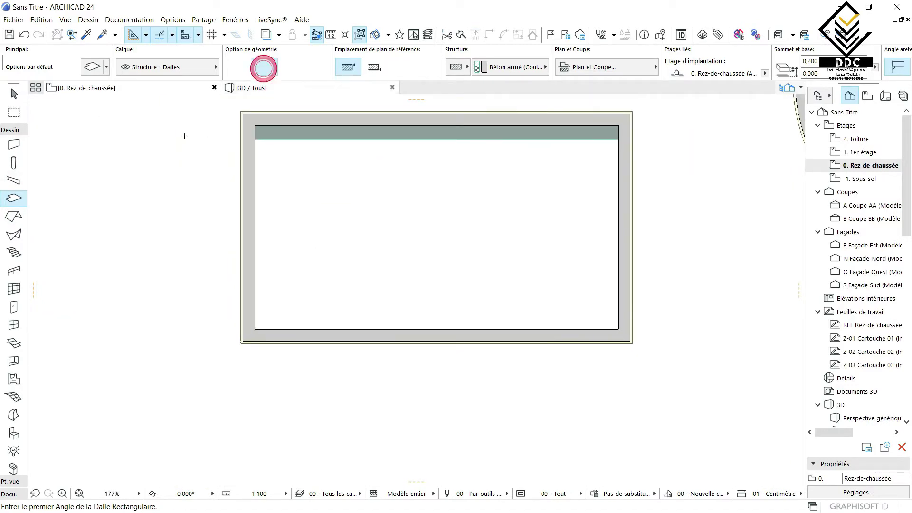
pyautogui.click(255, 139)
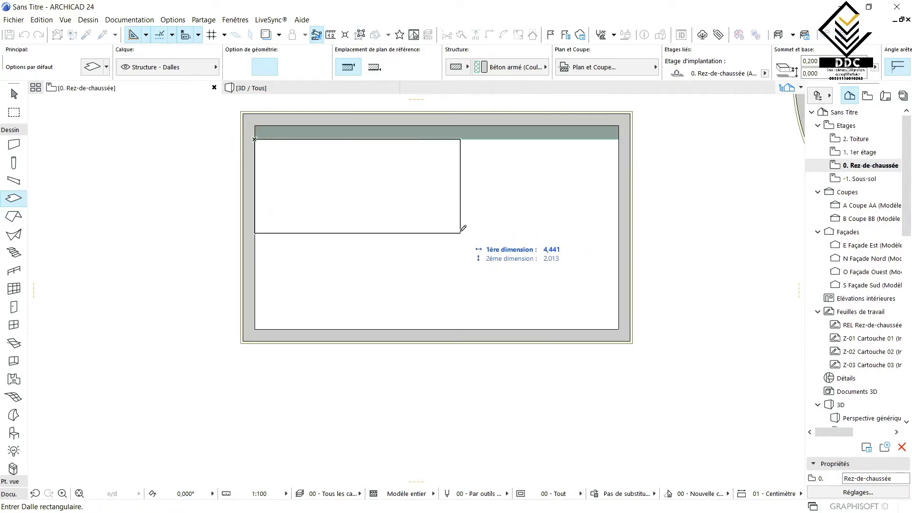
pyautogui.press('Escape')
# - Select the thin strip slab inside the rectangular wall and delete it
pyautogui.scroll(-3, 366, 143)
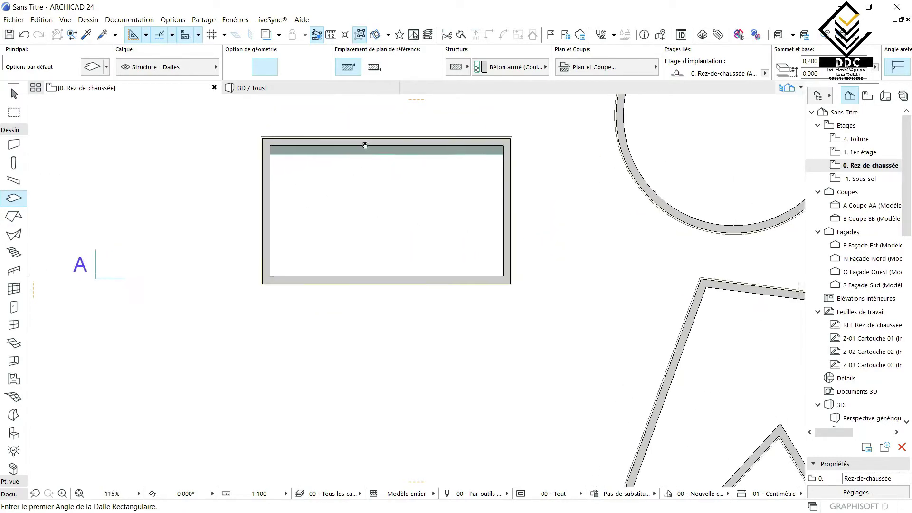
pyautogui.moveTo(375, 145); pyautogui.dragTo(310, 240, button='middle')
pyautogui.scroll(-1, 304, 231)
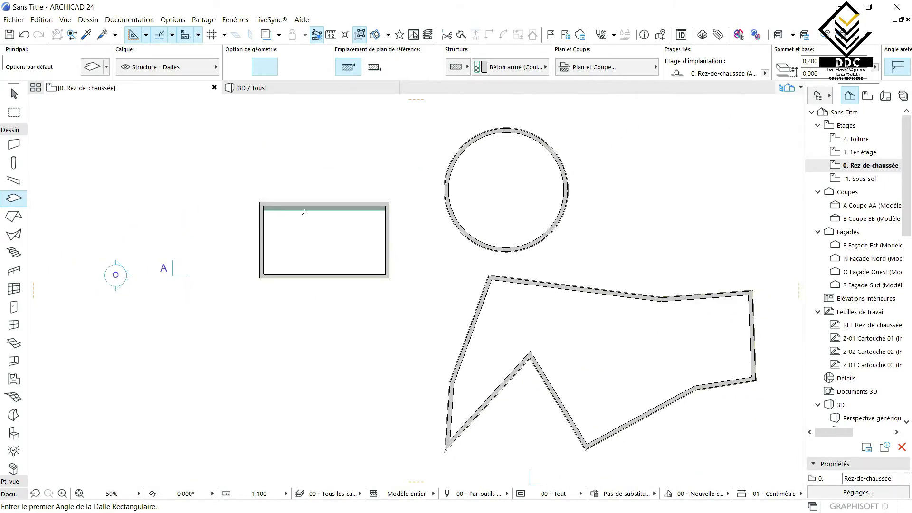
pyautogui.press('shift')
pyautogui.keyDown('shift'); pyautogui.click(304, 208); pyautogui.keyUp('shift')
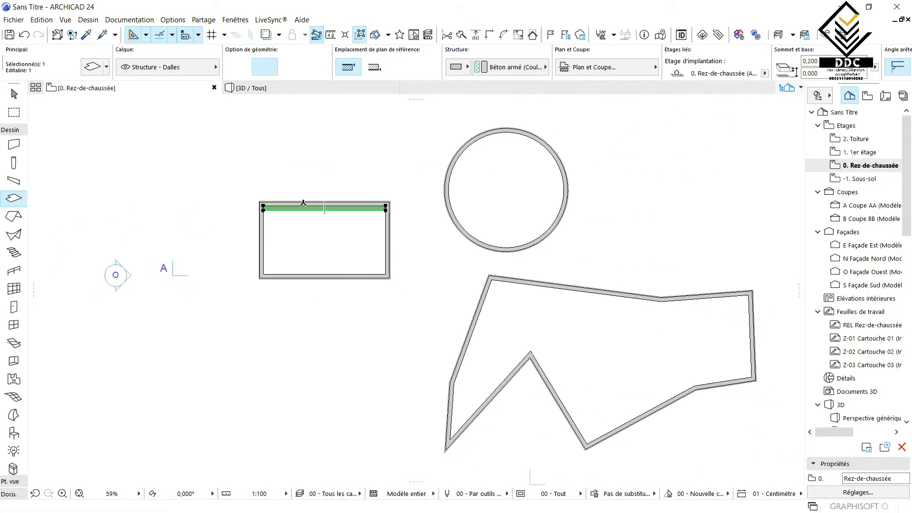
pyautogui.press('Escape')
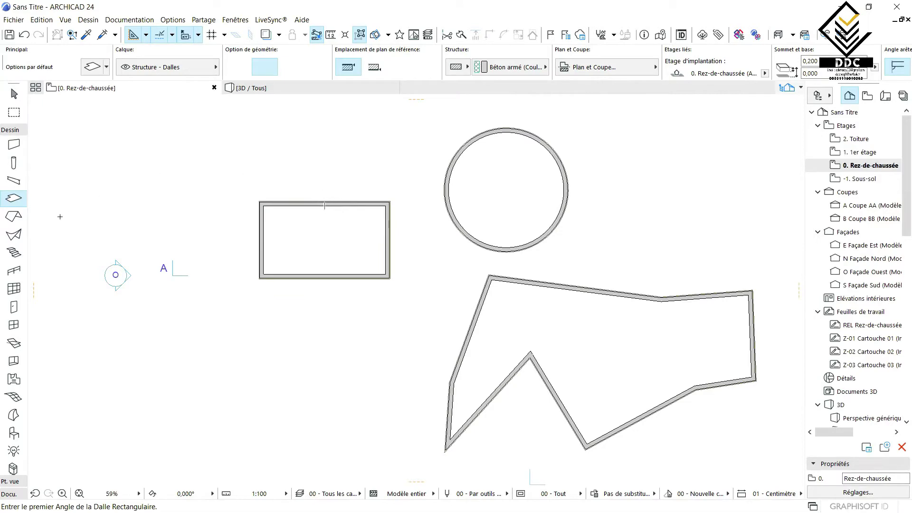
# - Fill the interior of the rectangular wall with a slab using the Magic Wand
pyautogui.scroll(-2, 96, 175)
pyautogui.scroll(6, 123, 214)
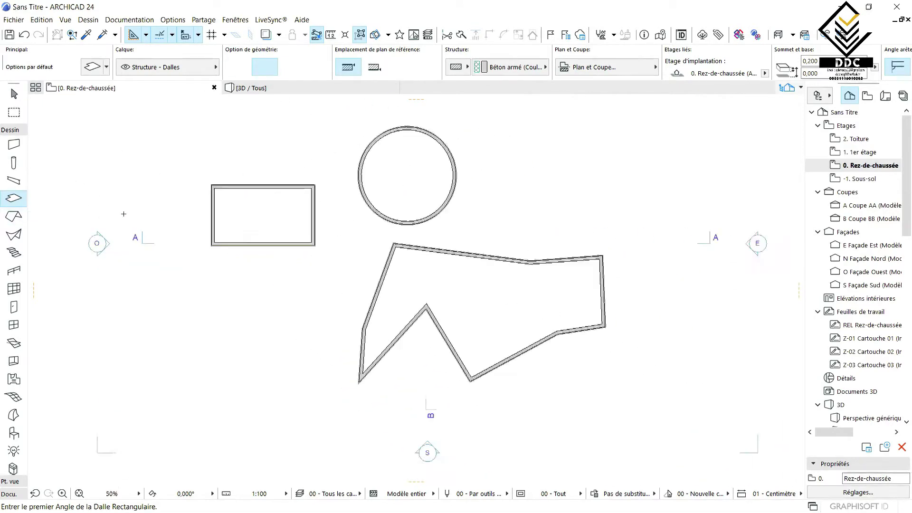
pyautogui.scroll(-3, 405, 204)
pyautogui.scroll(-2, 259, 271)
pyautogui.scroll(5, 257, 280)
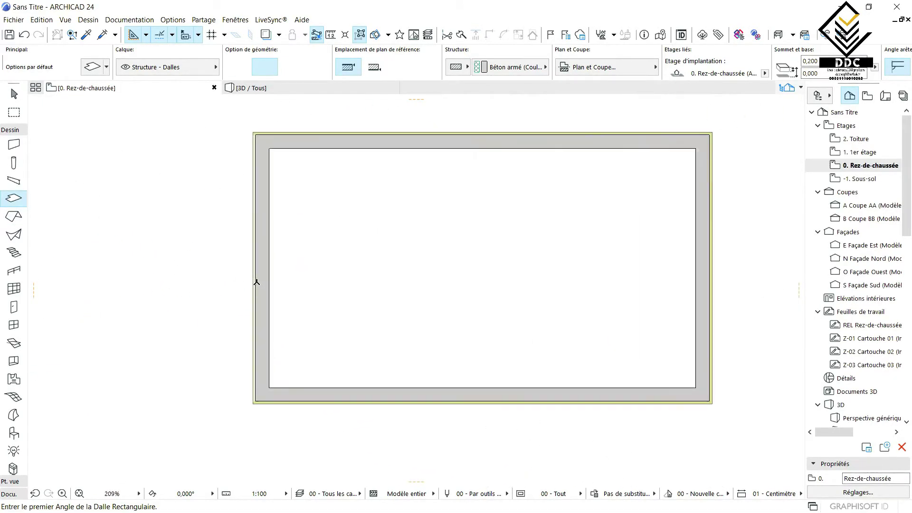
pyautogui.scroll(-3, 275, 329)
pyautogui.scroll(1, 359, 248)
pyautogui.press('space')
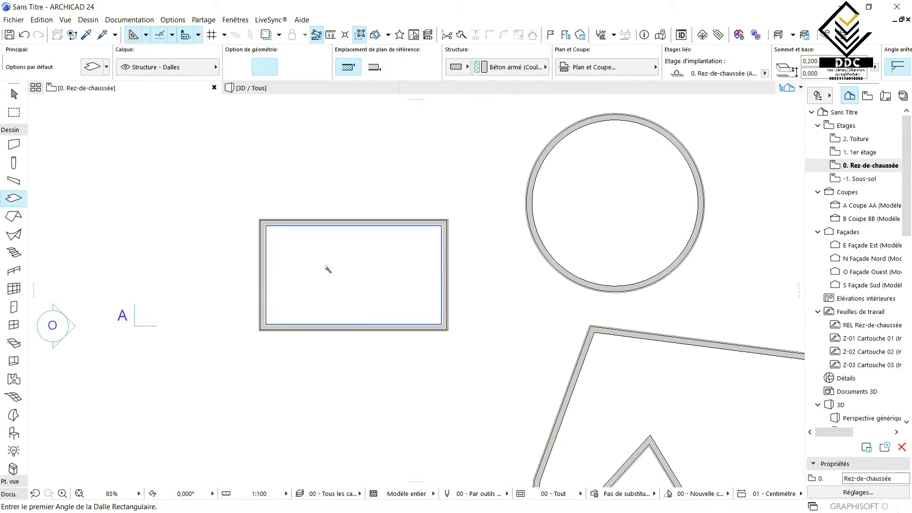
pyautogui.click(327, 269)
pyautogui.scroll(5, 274, 270)
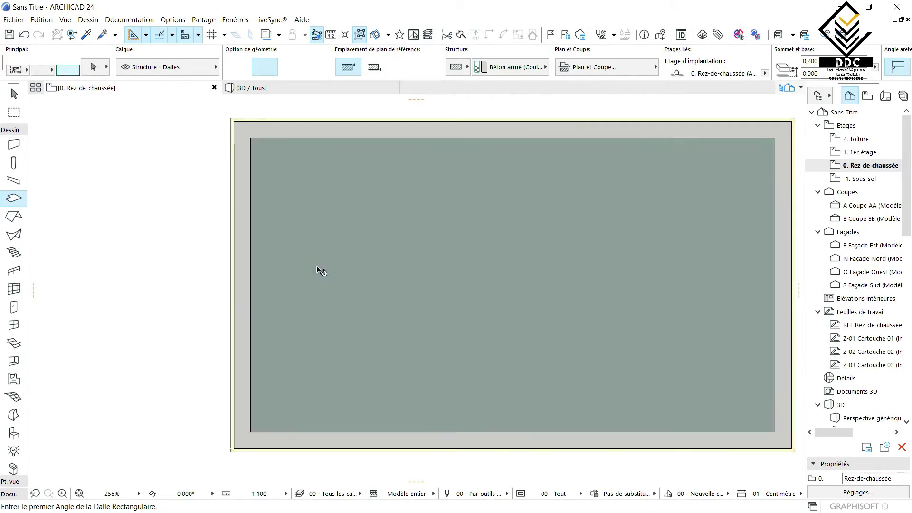
# - Fill the interior of the circular wall with a slab using the Magic Wand
pyautogui.scroll(-8, 317, 269)
pyautogui.moveTo(384, 274); pyautogui.dragTo(352, 281, button='middle')
pyautogui.scroll(1, 457, 213)
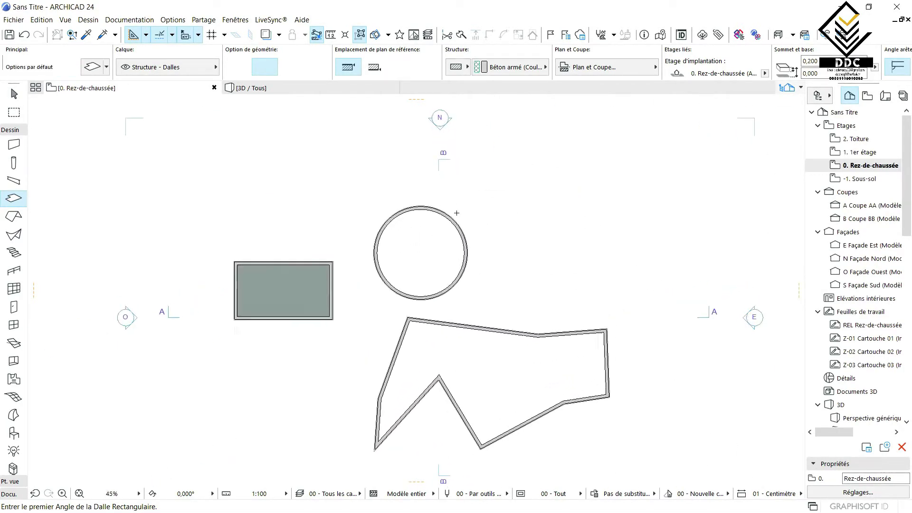
pyautogui.scroll(5, 457, 213)
pyautogui.scroll(-7, 457, 213)
pyautogui.moveTo(448, 247); pyautogui.dragTo(376, 253, button='middle')
pyautogui.scroll(1, 375, 255)
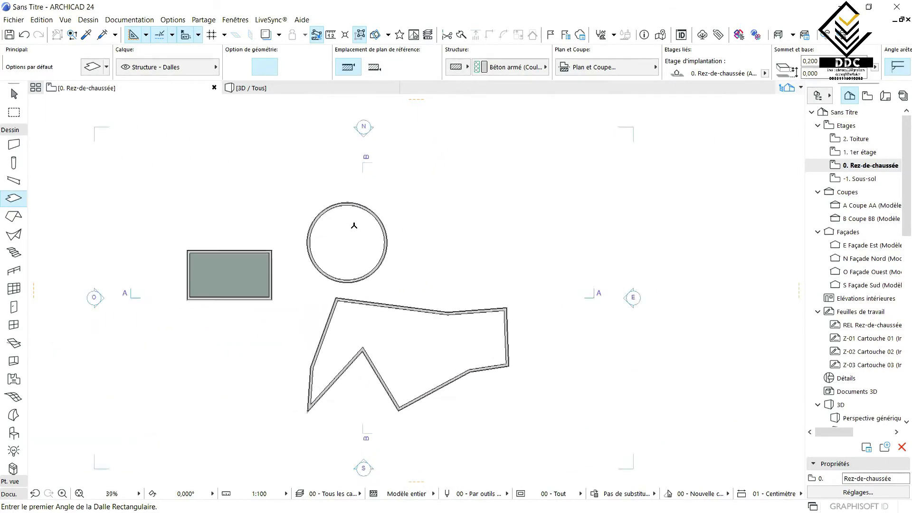
pyautogui.scroll(2, 370, 233)
pyautogui.scroll(-4, 305, 243)
pyautogui.scroll(7, 287, 240)
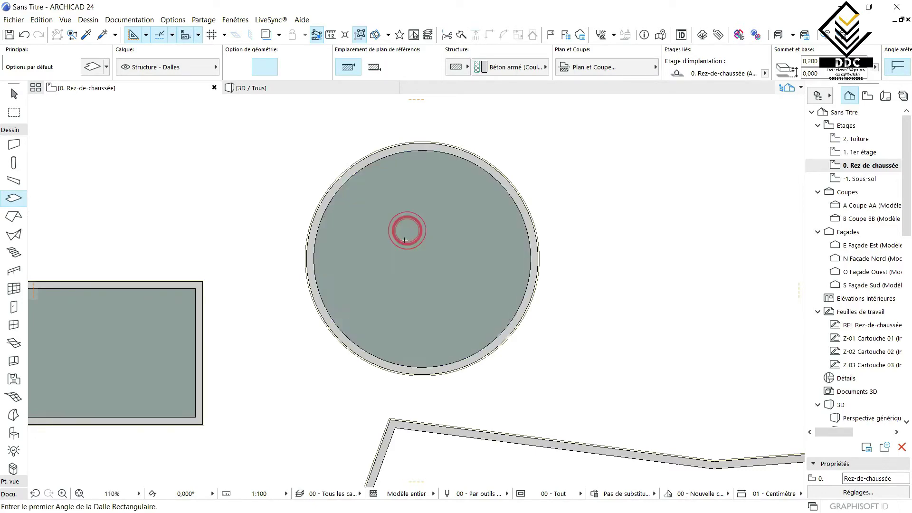
# - Fill the interior of the irregular polygonal wall with a slab using the Magic Wand
pyautogui.scroll(-5, 409, 230)
pyautogui.scroll(6, 428, 323)
pyautogui.scroll(1, 428, 323)
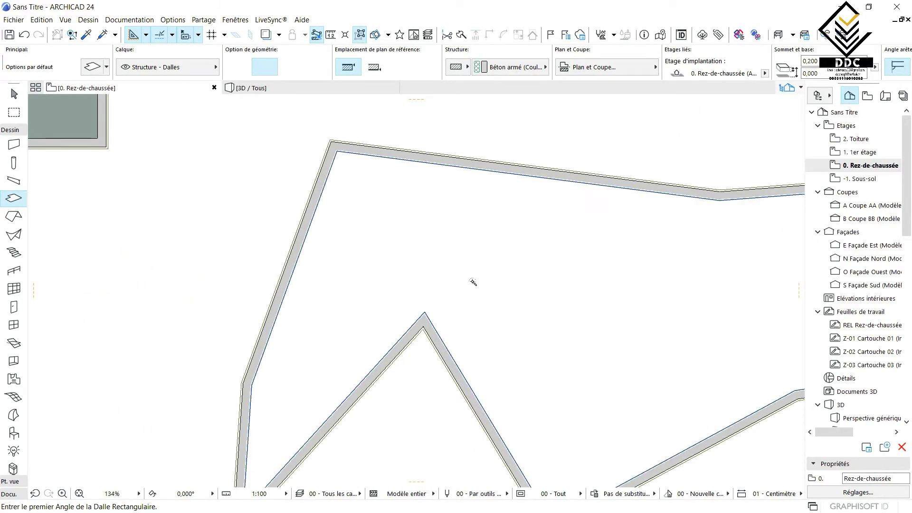
pyautogui.click(472, 281)
pyautogui.scroll(-5, 475, 283)
pyautogui.moveTo(568, 288); pyautogui.dragTo(448, 273, button='middle')
pyautogui.scroll(4, 454, 262)
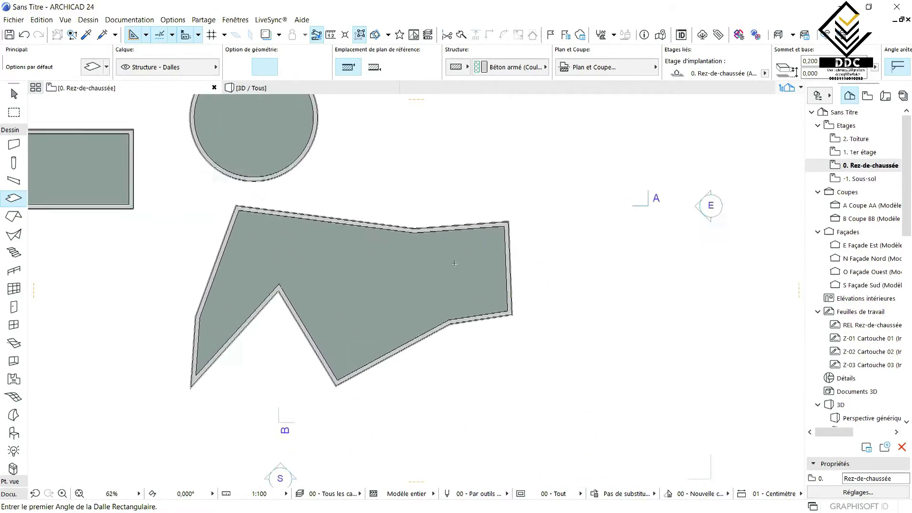
# - Examine the three slabs from below in the 3D view, closely at the base of the circular wall
pyautogui.scroll(-2, 264, 305)
pyautogui.scroll(-3, 441, 263)
pyautogui.scroll(5, 299, 267)
pyautogui.scroll(-4, 285, 271)
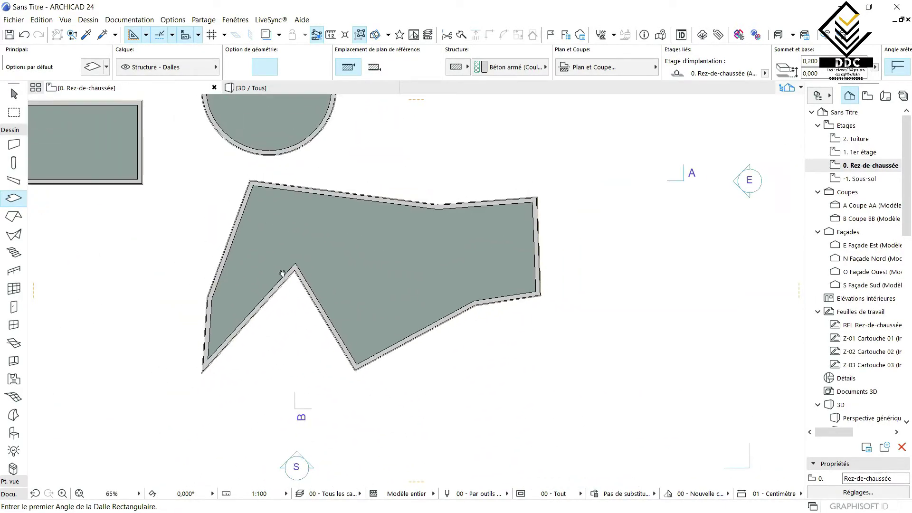
pyautogui.scroll(-1, 326, 208)
pyautogui.moveTo(302, 108); pyautogui.dragTo(384, 255, button='middle')
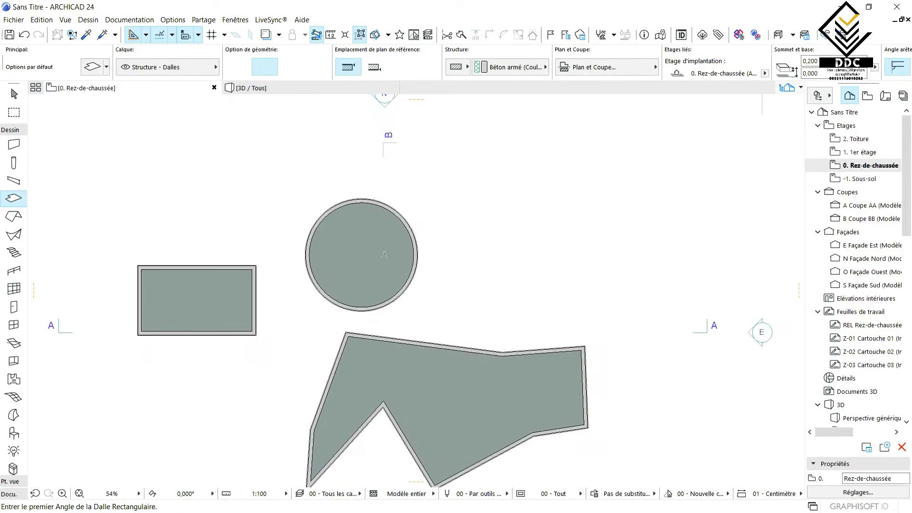
pyautogui.click(323, 85)
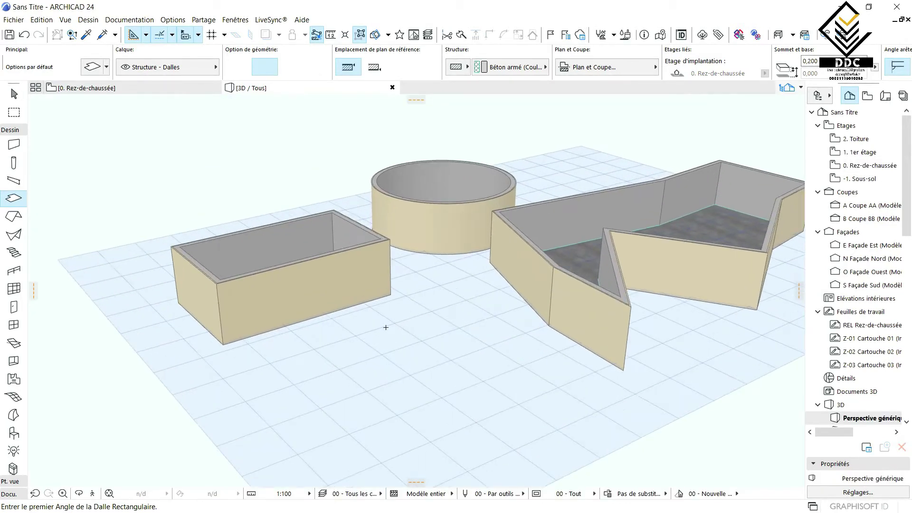
pyautogui.keyDown('shift'); pyautogui.moveTo(386, 328); pyautogui.dragTo(357, 176, button='middle'); pyautogui.keyUp('shift')
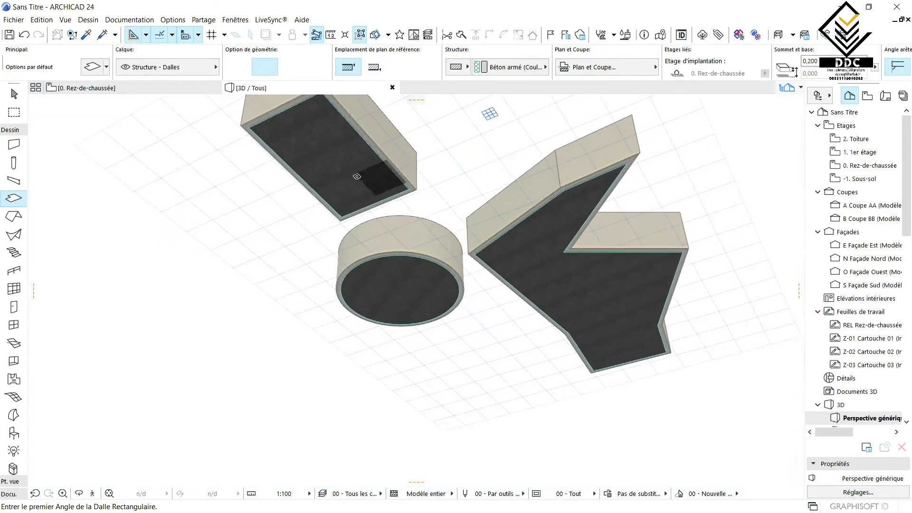
pyautogui.scroll(6, 357, 176)
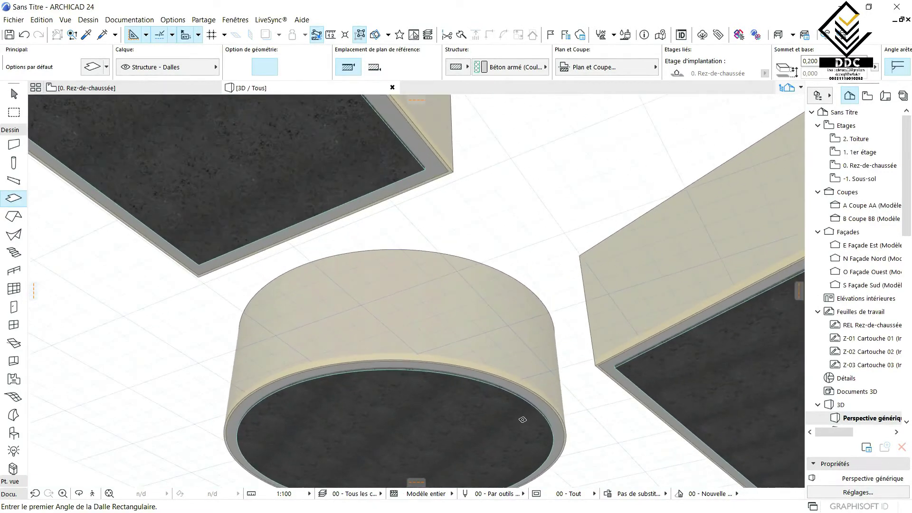
pyautogui.scroll(5, 523, 420)
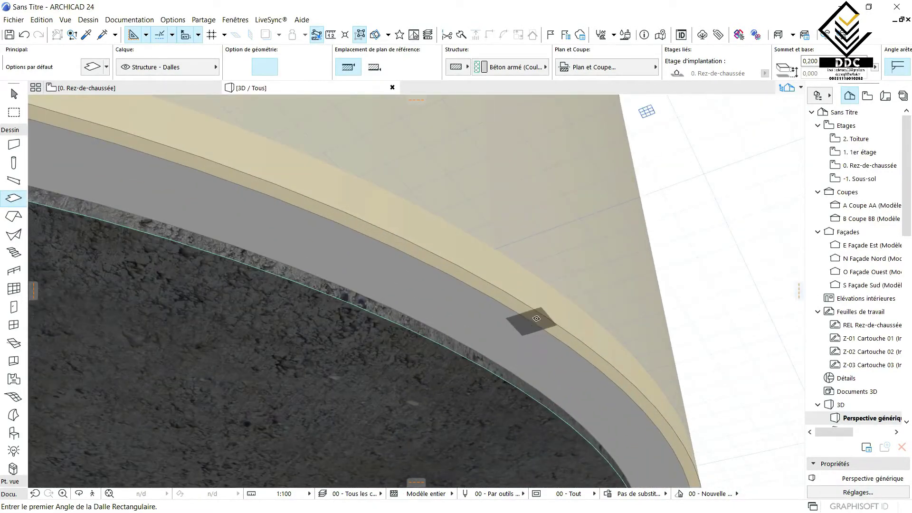
pyautogui.scroll(1, 544, 312)
pyautogui.scroll(-2, 529, 319)
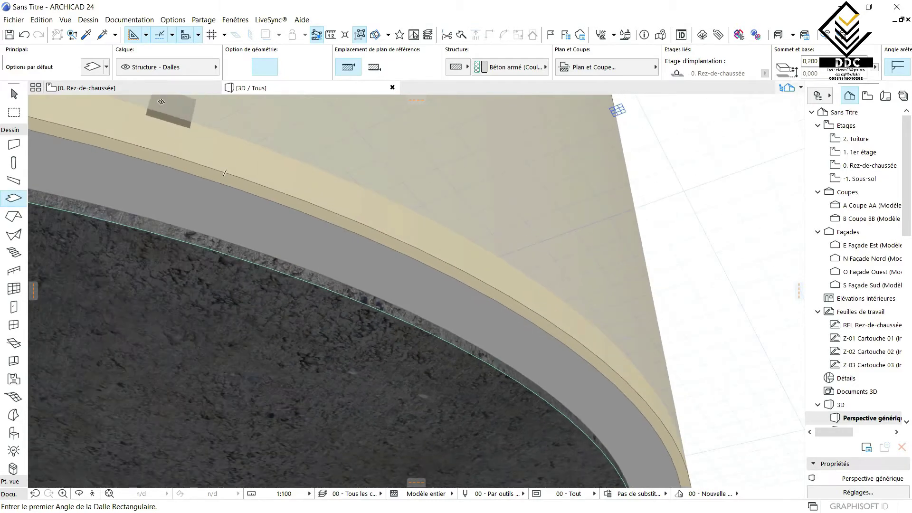
# - Return to the ground floor plan and delete the slab inside the circular wall
pyautogui.click(86, 88)
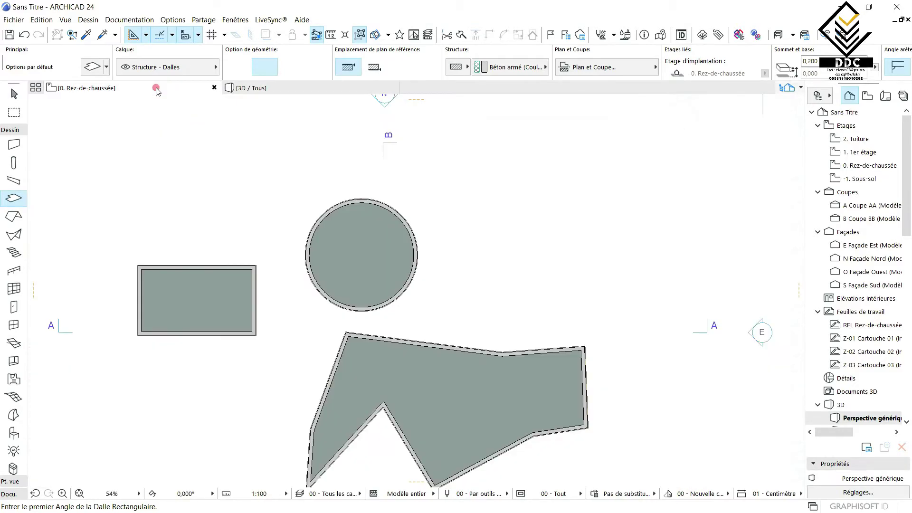
pyautogui.click(354, 241)
pyautogui.press('Escape')
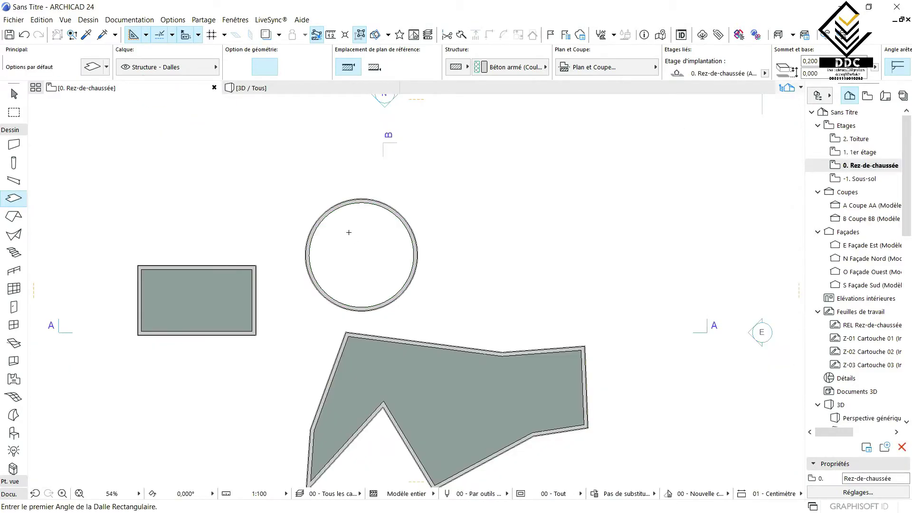
# - Create a circular slab from the outer edge of the circular wall using the Magic Wand
pyautogui.scroll(4, 350, 212)
pyautogui.scroll(-1, 370, 192)
pyautogui.scroll(4, 286, 214)
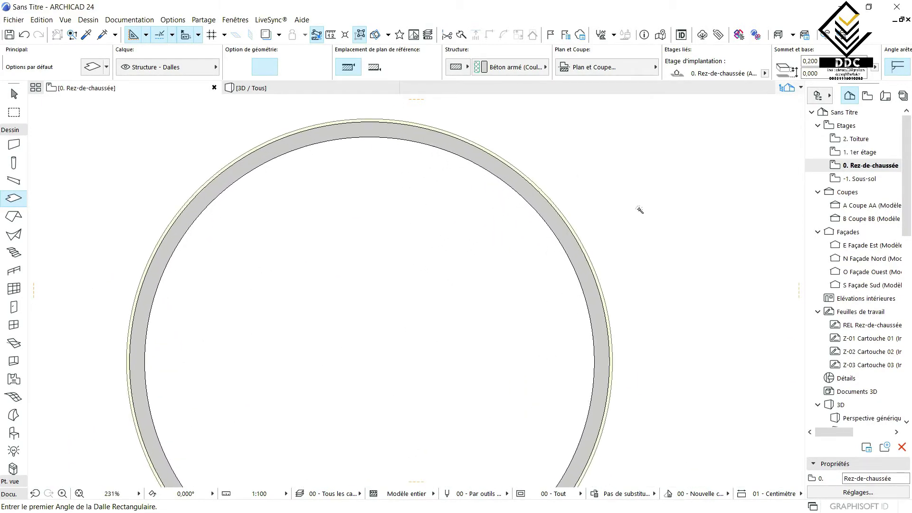
pyautogui.click(559, 208)
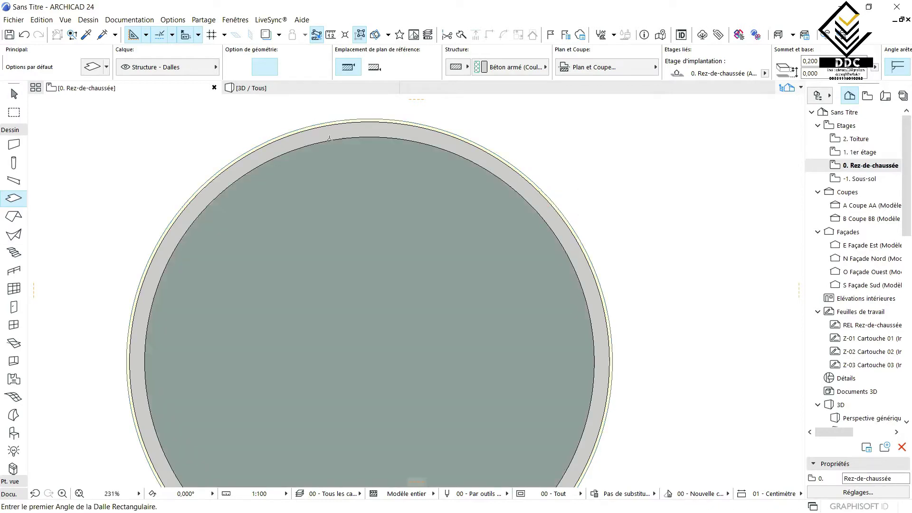
# - Examine the edge of the circular slab beneath the wall in the 3D view
pyautogui.click(290, 86)
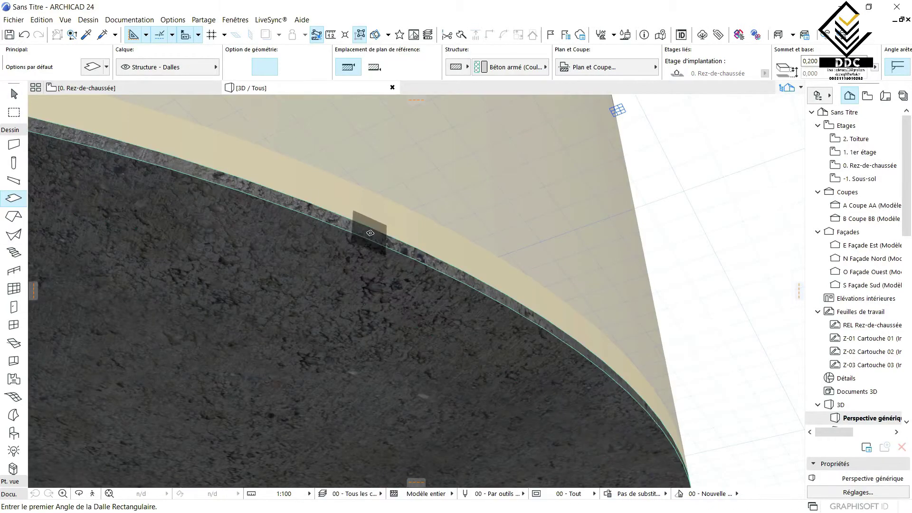
pyautogui.keyDown('shift'); pyautogui.moveTo(370, 232); pyautogui.dragTo(382, 260, button='middle'); pyautogui.keyUp('shift')
pyautogui.scroll(4, 386, 252)
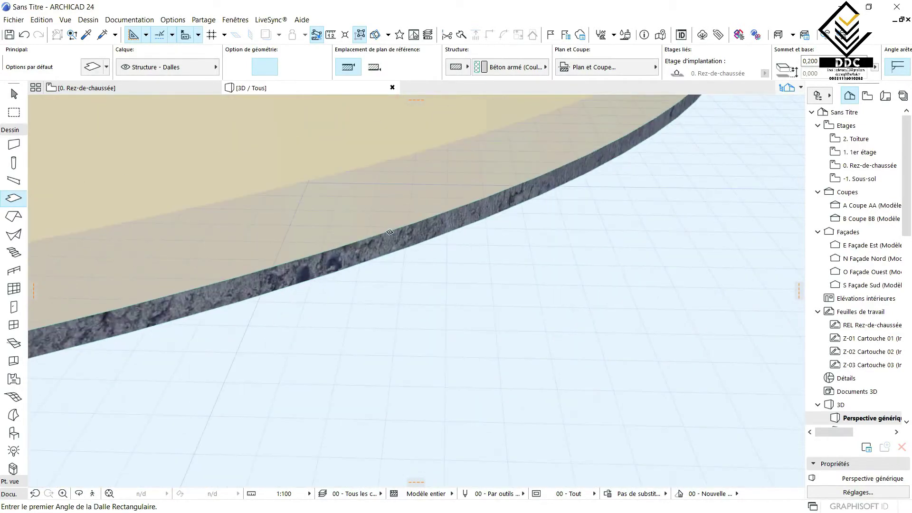
pyautogui.scroll(-3, 369, 227)
# - Return to the ground floor plan and bring the rectangular, circular and polygonal slabs into view
pyautogui.click(173, 87)
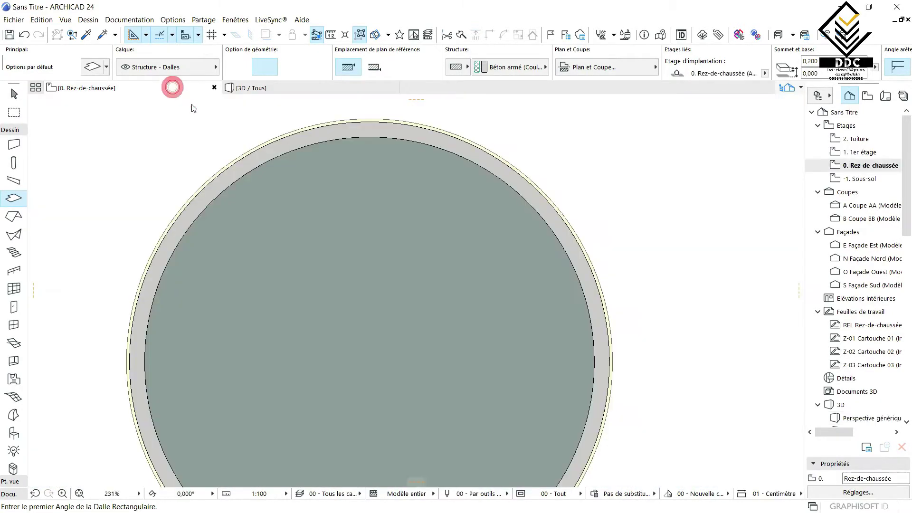
pyautogui.scroll(3, 587, 204)
pyautogui.scroll(-3, 468, 261)
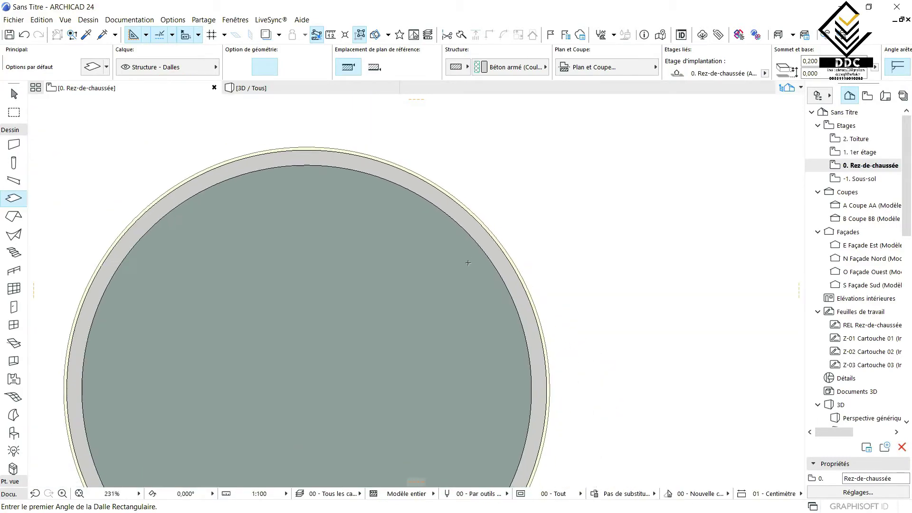
pyautogui.scroll(-7, 422, 249)
pyautogui.moveTo(374, 264); pyautogui.dragTo(384, 247, button='middle')
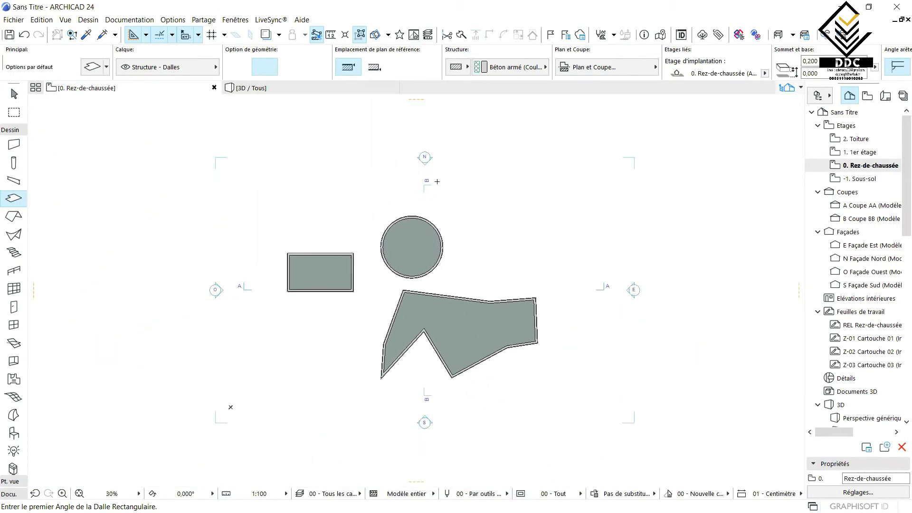
pyautogui.scroll(2, 379, 258)
pyautogui.scroll(2, 346, 311)
pyautogui.moveTo(256, 269); pyautogui.dragTo(360, 138, button='middle')
pyautogui.scroll(-3, 361, 138)
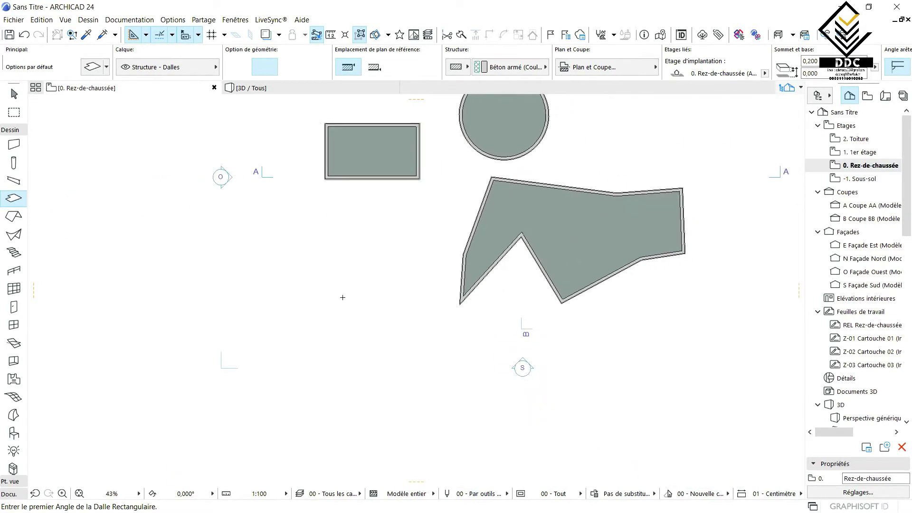
# - Move the rectangular slab out of its walls to the empty area below them, undo the move and deselect the slab
pyautogui.press('shift')
pyautogui.press('shift')
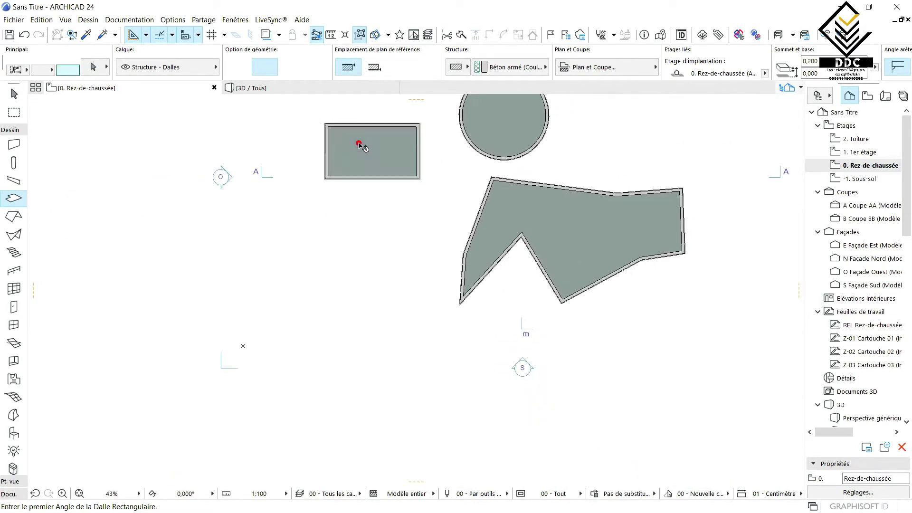
pyautogui.keyDown('shift'); pyautogui.click(360, 144); pyautogui.keyUp('shift')
pyautogui.click(328, 126)
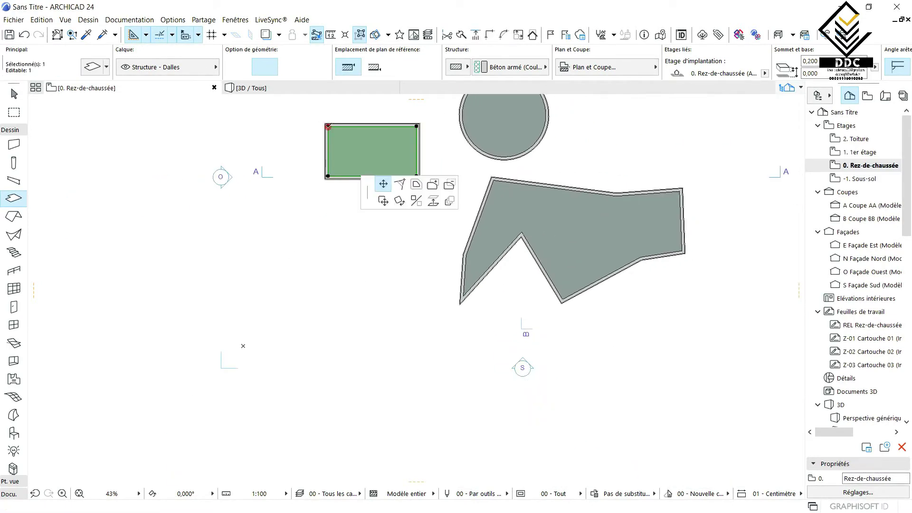
pyautogui.click(51, 118)
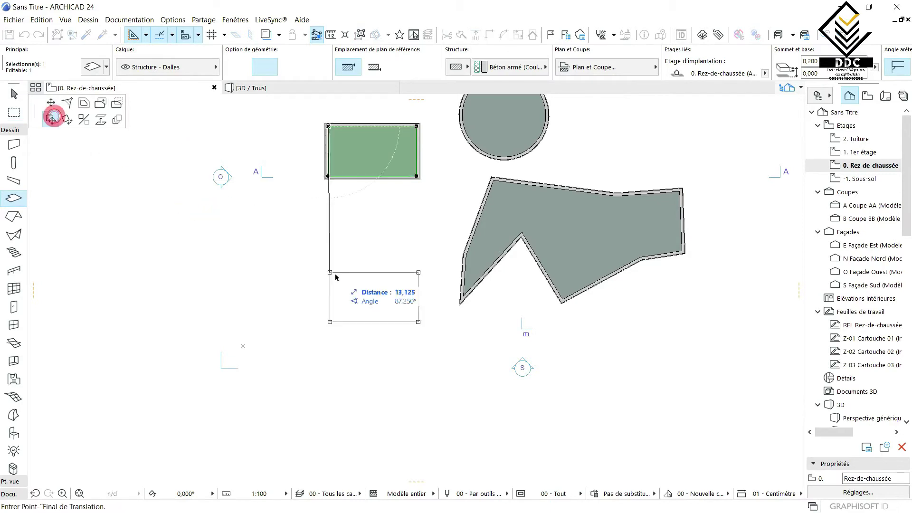
pyautogui.click(291, 218)
pyautogui.scroll(4, 342, 240)
pyautogui.scroll(-3, 439, 234)
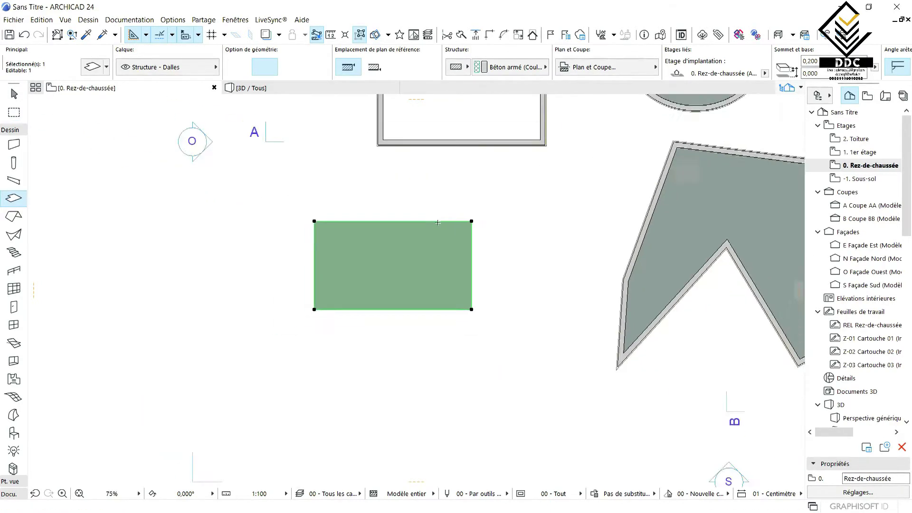
pyautogui.scroll(2, 420, 299)
pyautogui.scroll(-3, 228, 254)
pyautogui.hotkey('ctrl', 'z')
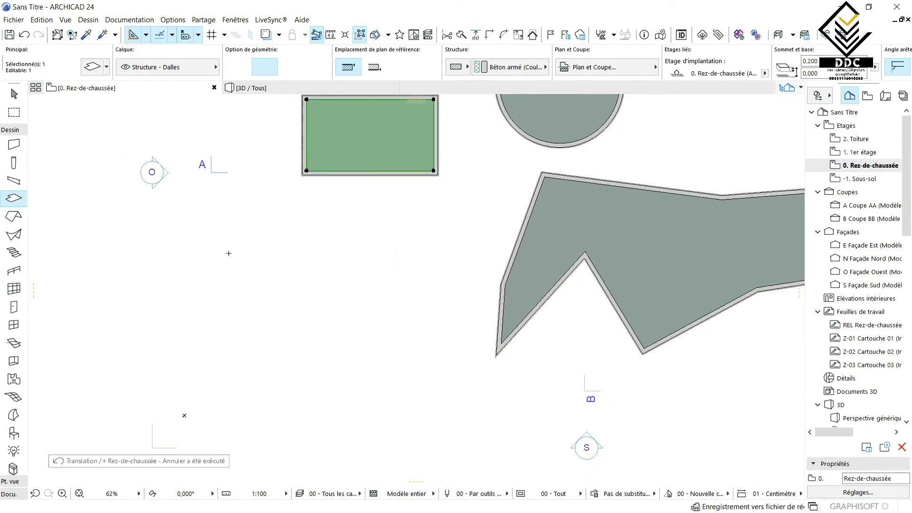
pyautogui.moveTo(289, 277); pyautogui.dragTo(262, 463, button='middle')
pyautogui.scroll(1, 321, 295)
pyautogui.scroll(2, 328, 286)
pyautogui.press('Escape')
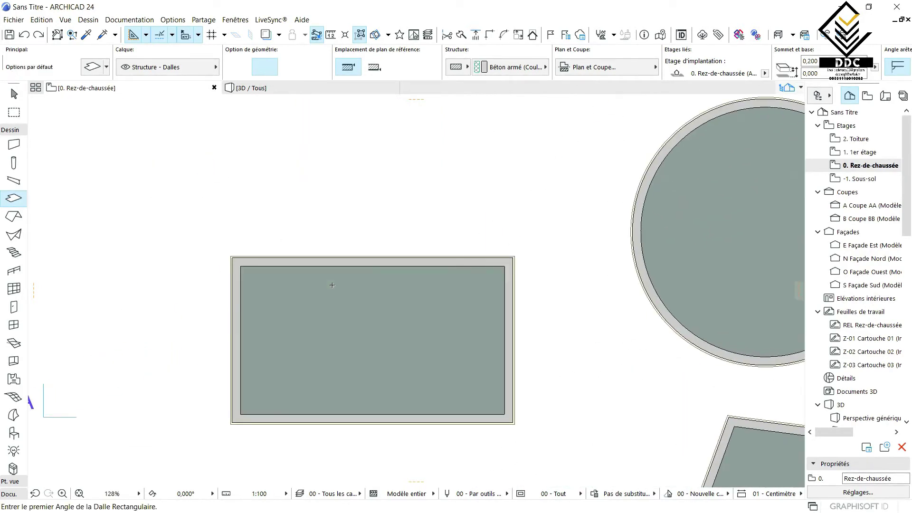
pyautogui.scroll(1, 248, 275)
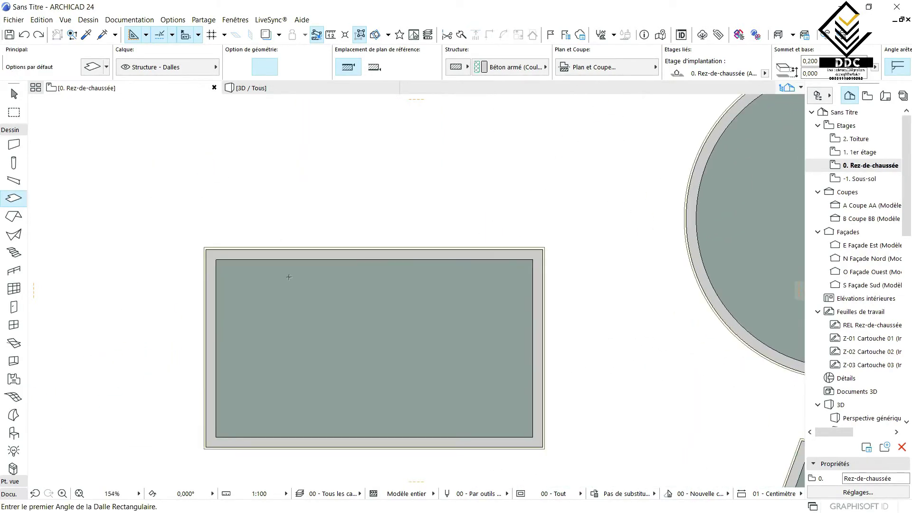
pyautogui.scroll(2, 288, 298)
pyautogui.scroll(-4, 309, 285)
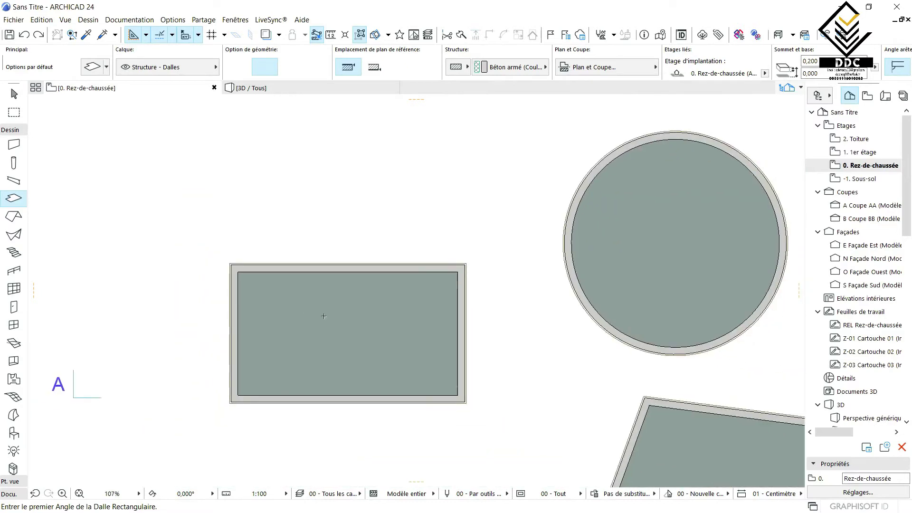
pyautogui.scroll(2, 333, 273)
pyautogui.scroll(2, 369, 372)
pyautogui.scroll(-4, 368, 352)
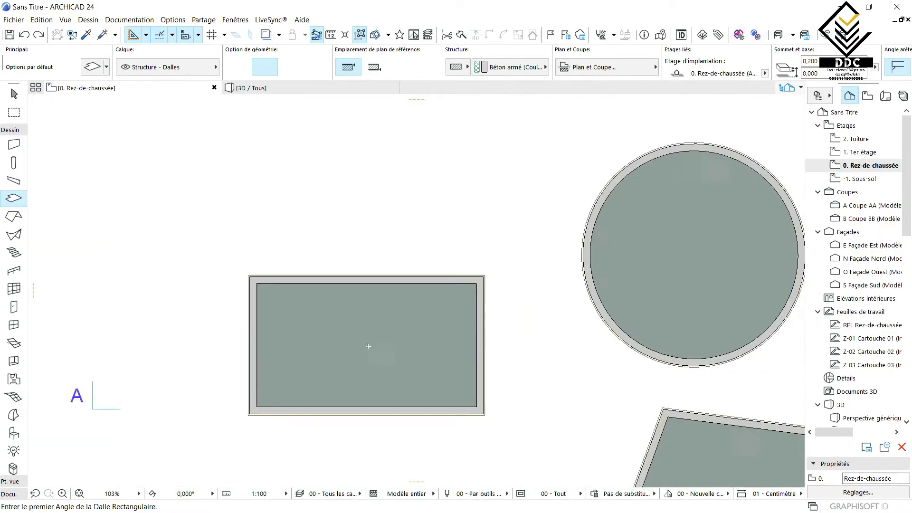
# - Stretch the rectangular slab's upper-left corner diagonally outward beyond its walls
pyautogui.keyDown('shift'); pyautogui.click(333, 343); pyautogui.keyUp('shift')
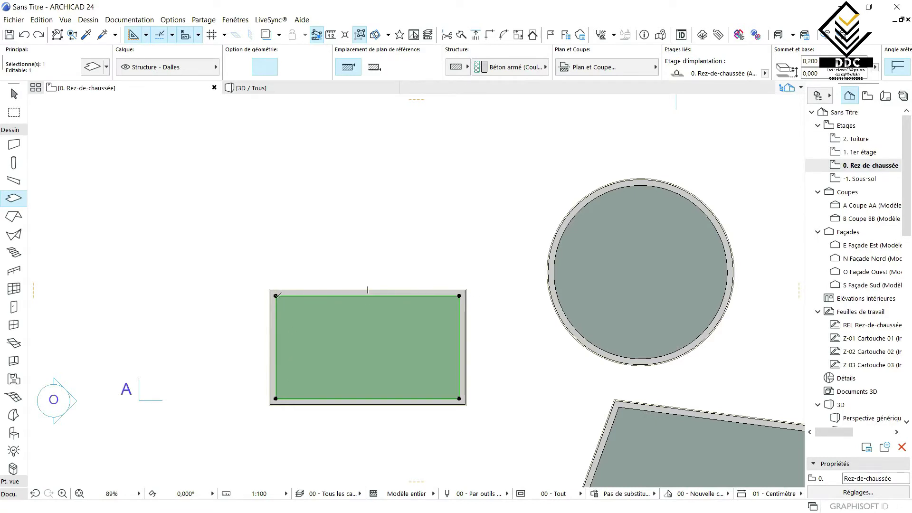
pyautogui.click(275, 295)
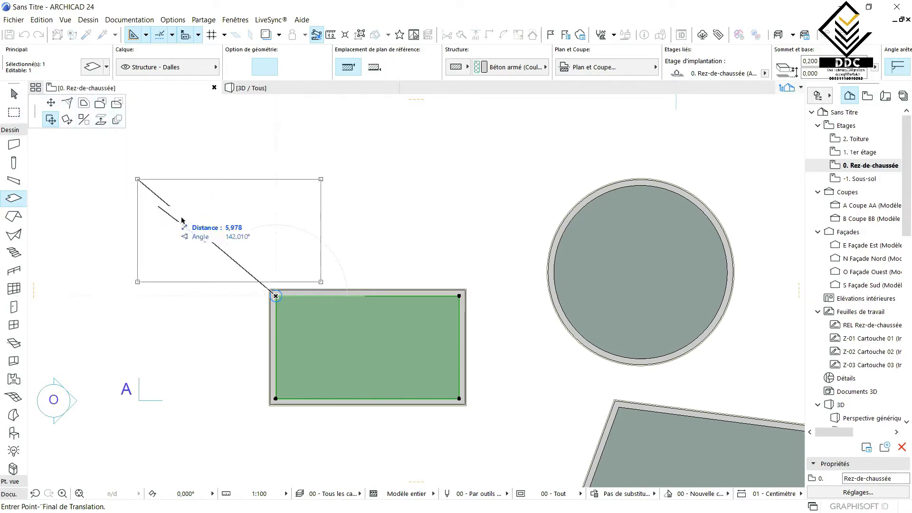
pyautogui.click(51, 105)
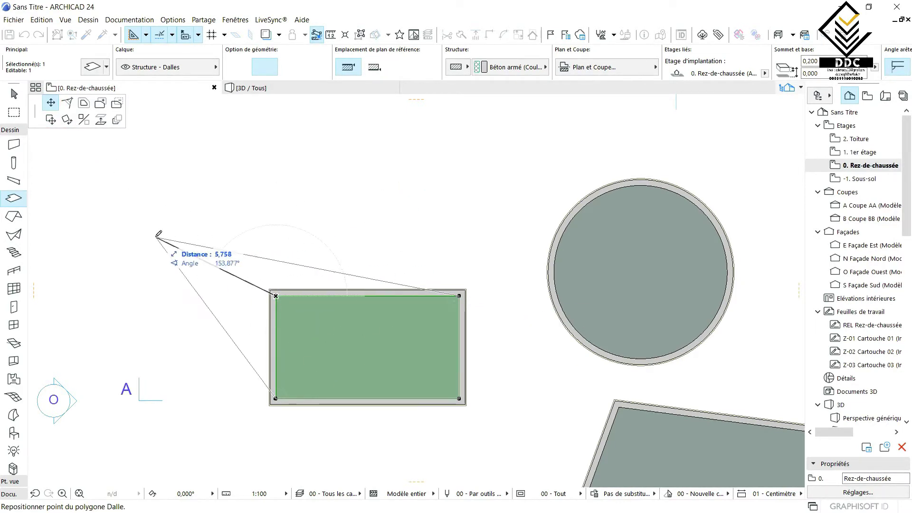
pyautogui.click(221, 246)
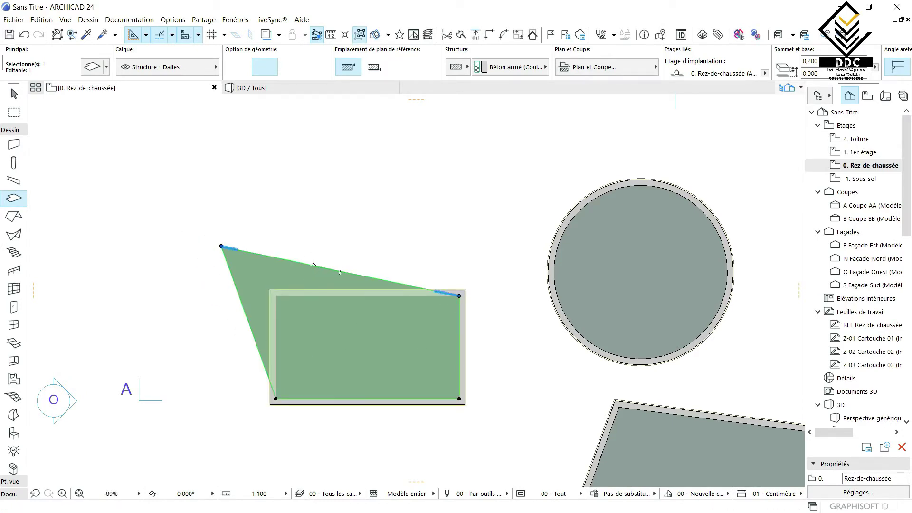
# - Offset all edges of the stretched slab outward, then undo the offset
pyautogui.click(220, 246)
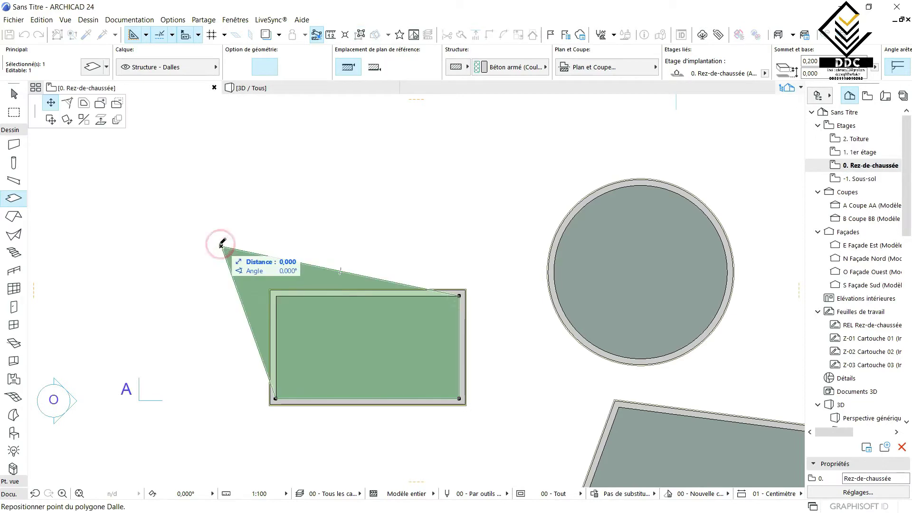
pyautogui.click(83, 104)
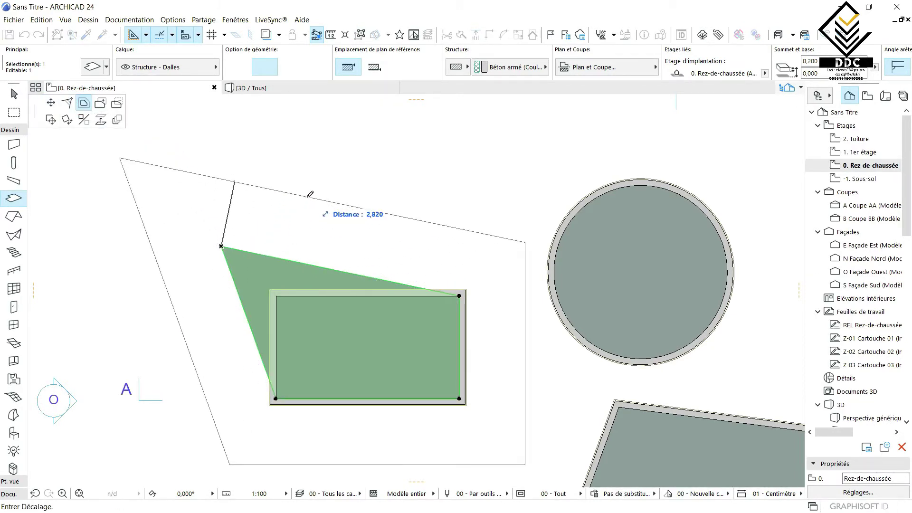
pyautogui.click(275, 235)
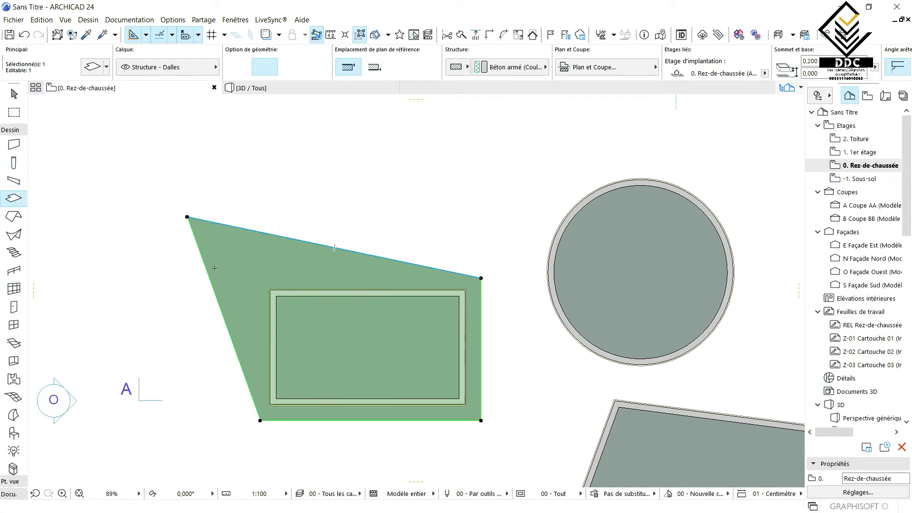
pyautogui.hotkey('ctrl', 'z')
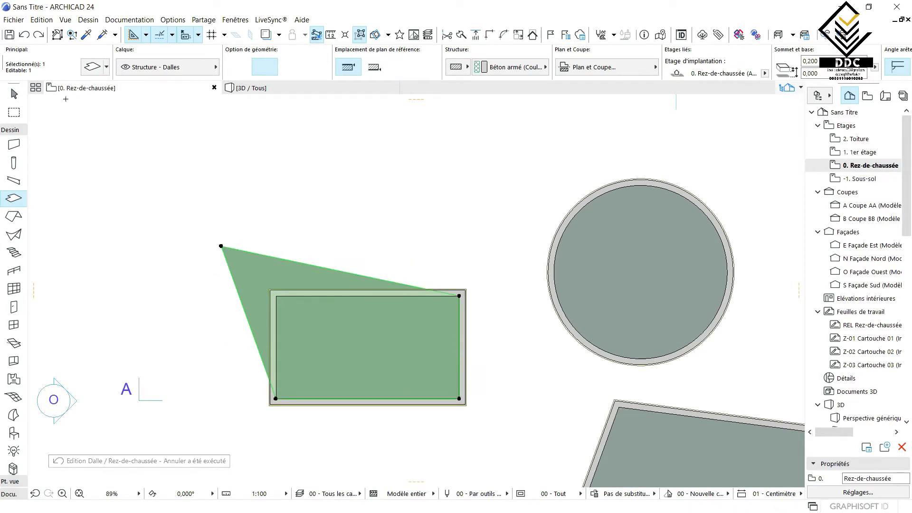
# - Try to add a rectangle to the slab, extending up and away from its stretched corner
pyautogui.click(221, 245)
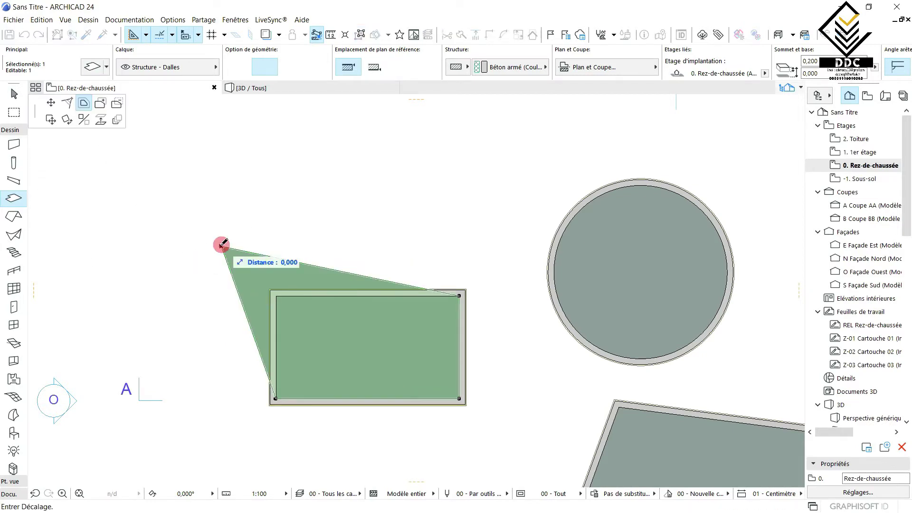
pyautogui.click(100, 106)
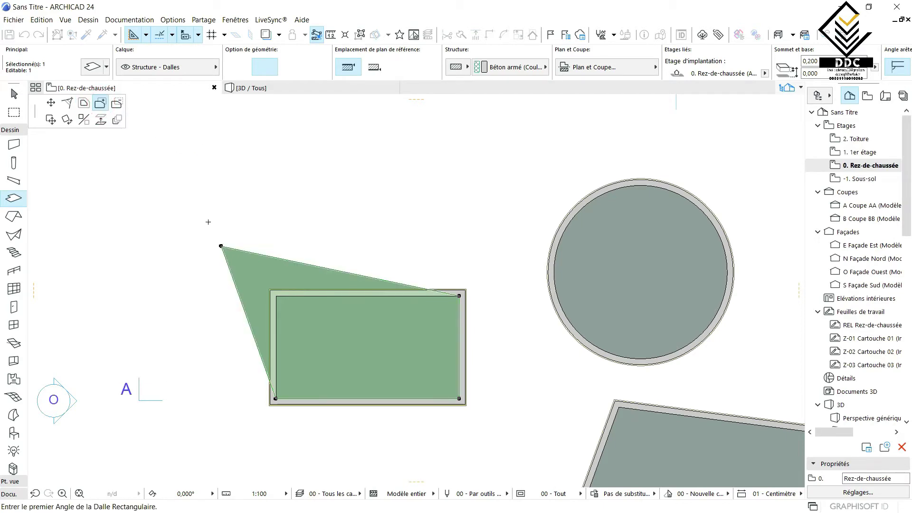
pyautogui.click(221, 246)
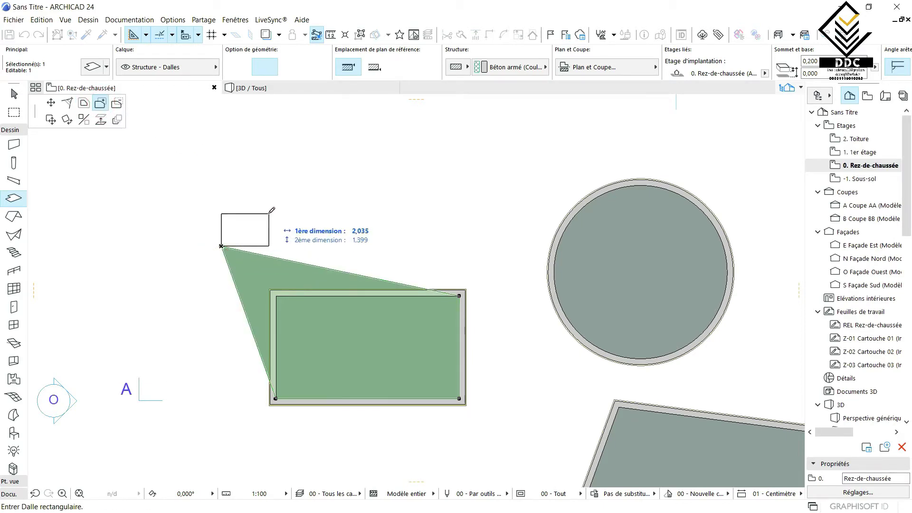
pyautogui.click(405, 134)
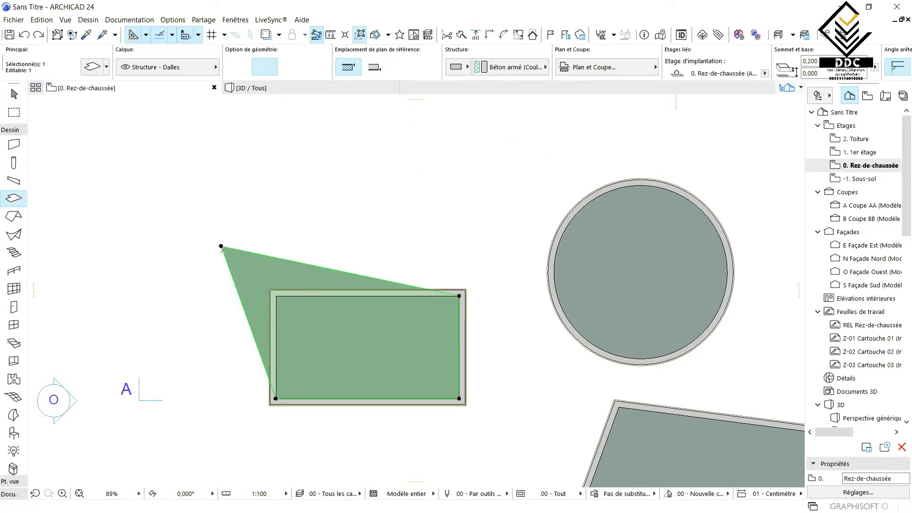
# - Add a rectangle to the slab's outline, starting at the stretched corner and overlapping the existing slab
pyautogui.click(220, 245)
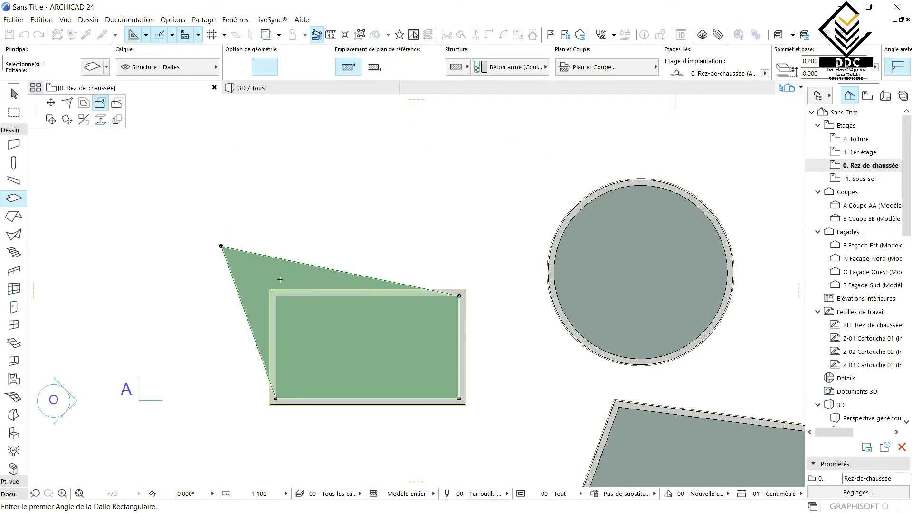
pyautogui.click(221, 245)
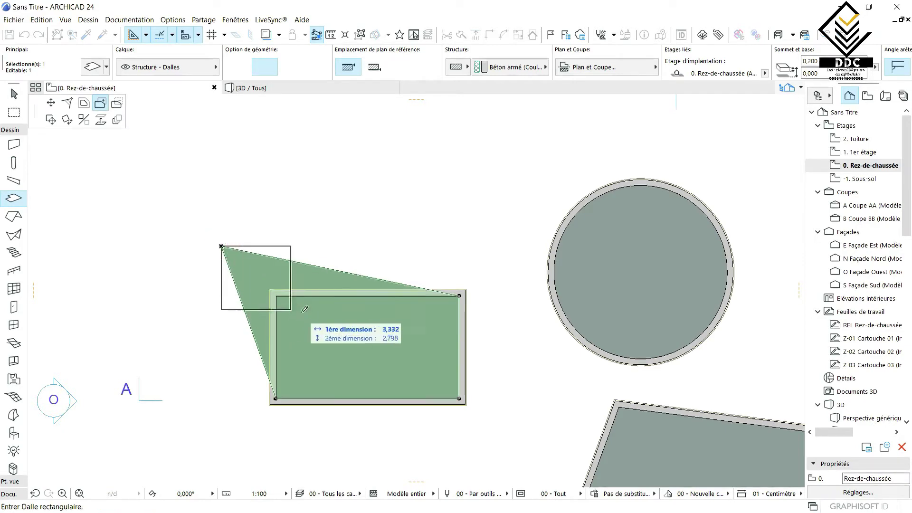
pyautogui.click(322, 315)
pyautogui.scroll(3, 324, 252)
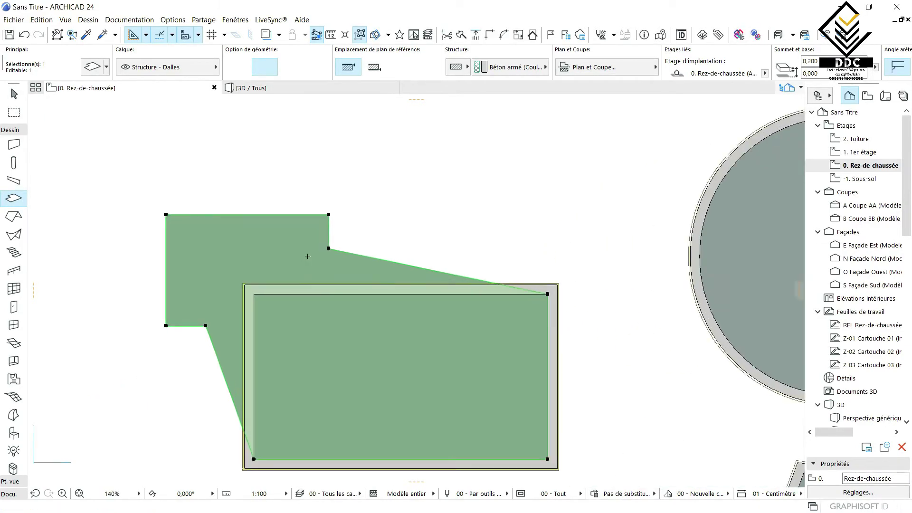
# - Subtract a rectangular opening from the slab within its added rectangular part
pyautogui.scroll(-2, 137, 240)
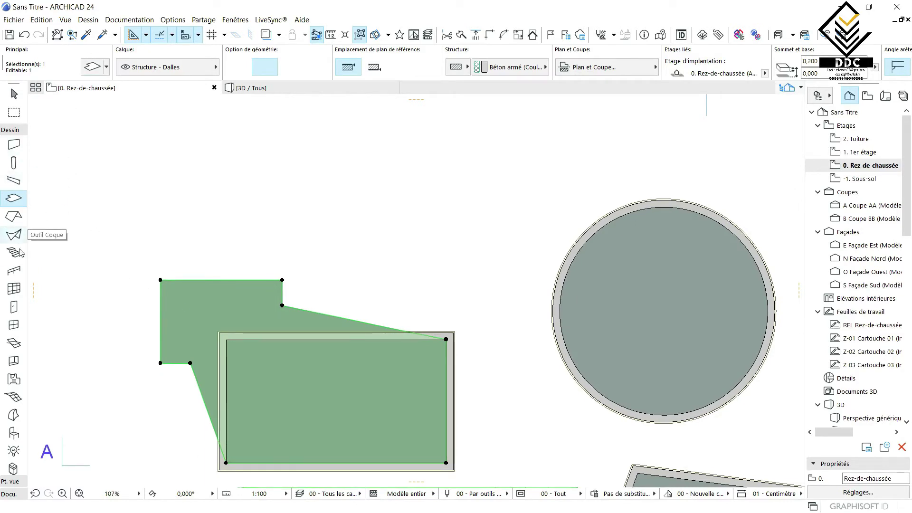
pyautogui.click(160, 280)
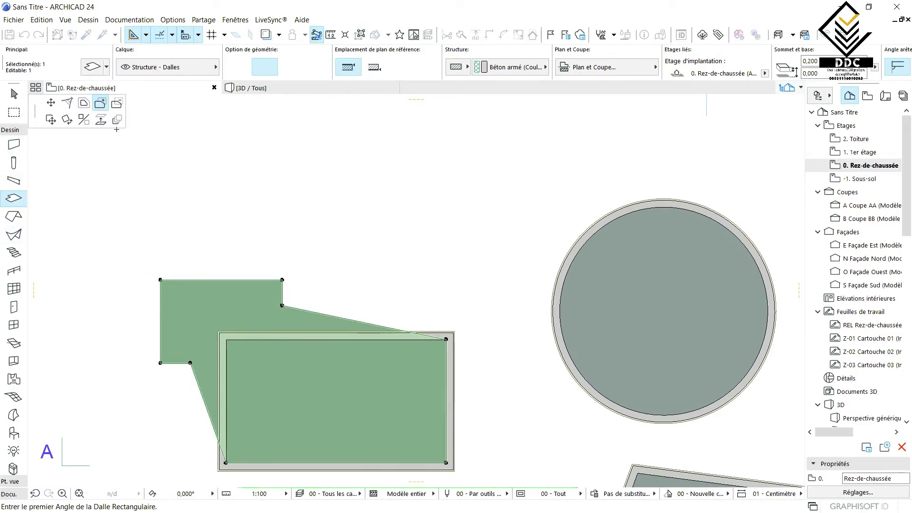
pyautogui.click(116, 104)
pyautogui.scroll(5, 188, 291)
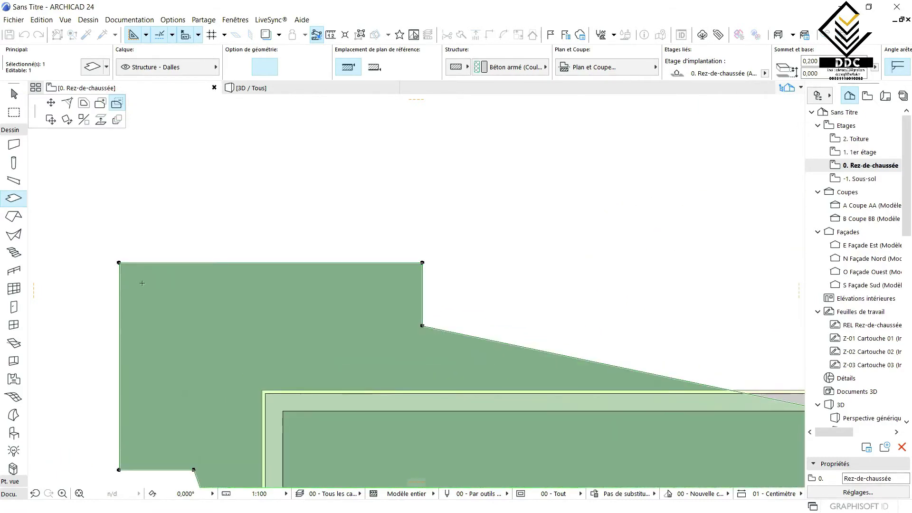
pyautogui.click(146, 290)
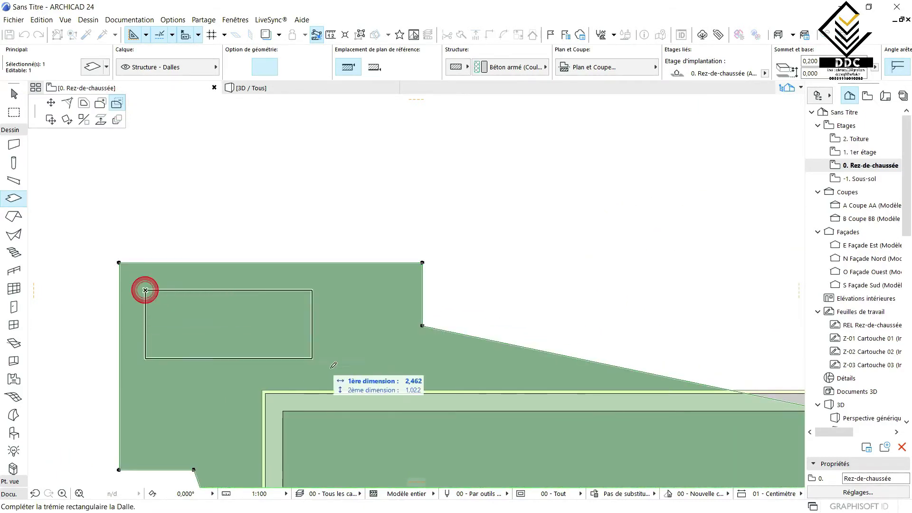
pyautogui.click(380, 373)
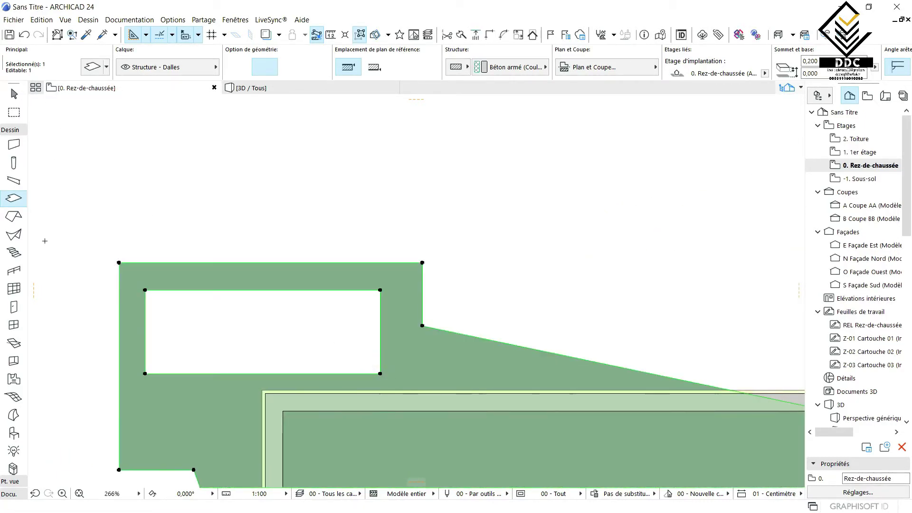
# - Examine the editing operations available at the corners of the slab's opening and outline, including vertical displacement
pyautogui.click(145, 290)
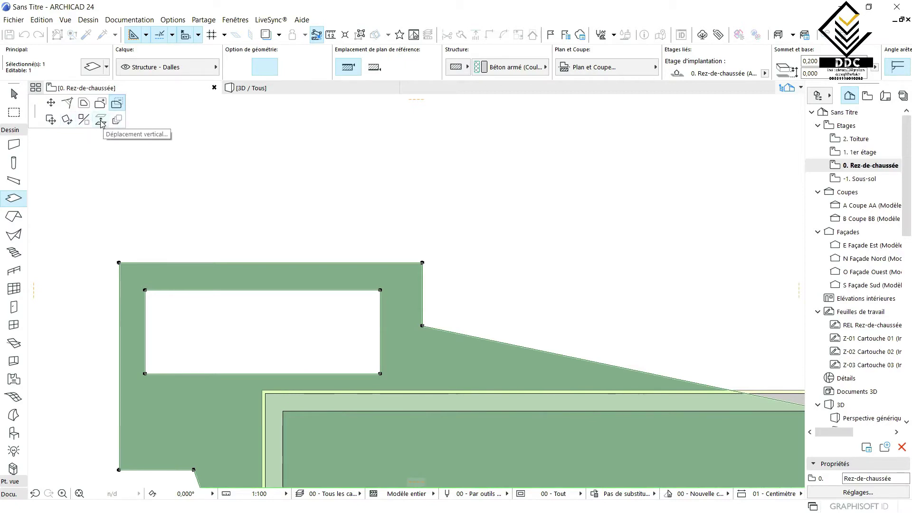
pyautogui.scroll(-6, 250, 283)
pyautogui.moveTo(249, 286); pyautogui.dragTo(239, 243, button='middle')
pyautogui.scroll(3, 235, 286)
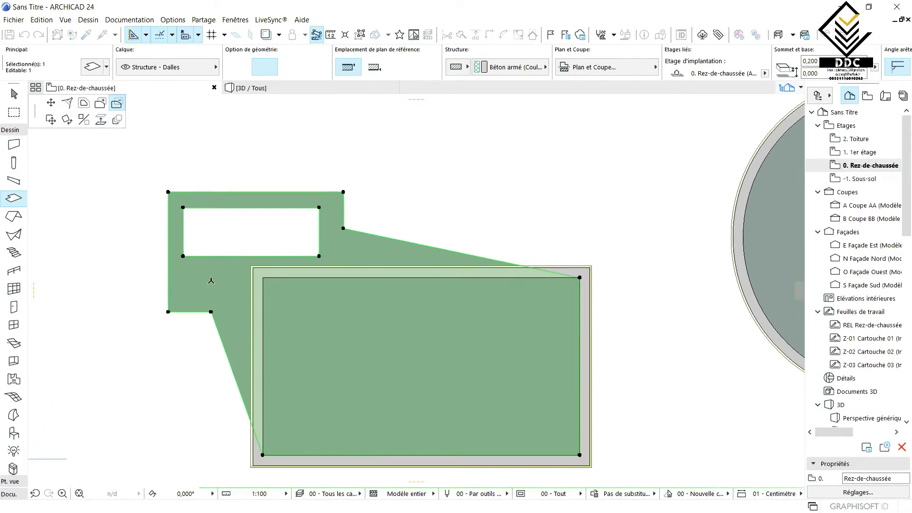
pyautogui.scroll(1, 200, 270)
pyautogui.press('Escape')
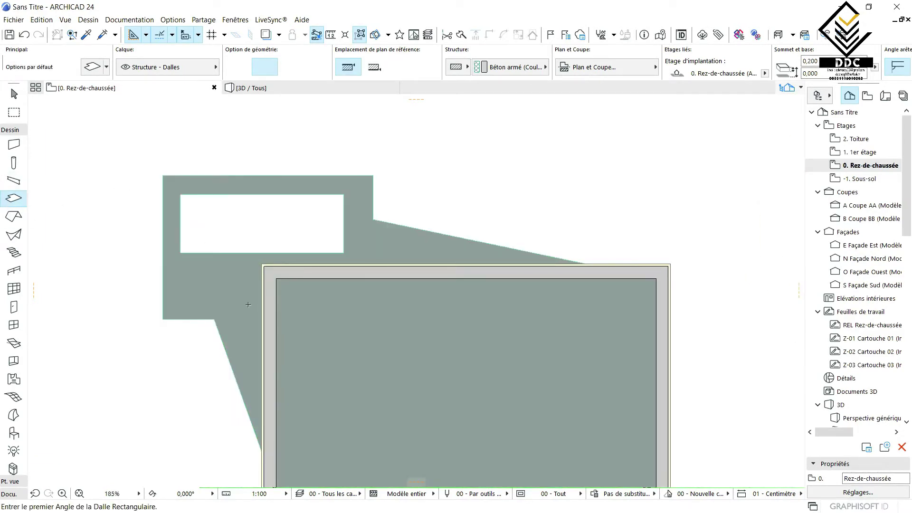
pyautogui.keyDown('shift'); pyautogui.click(184, 267); pyautogui.keyUp('shift')
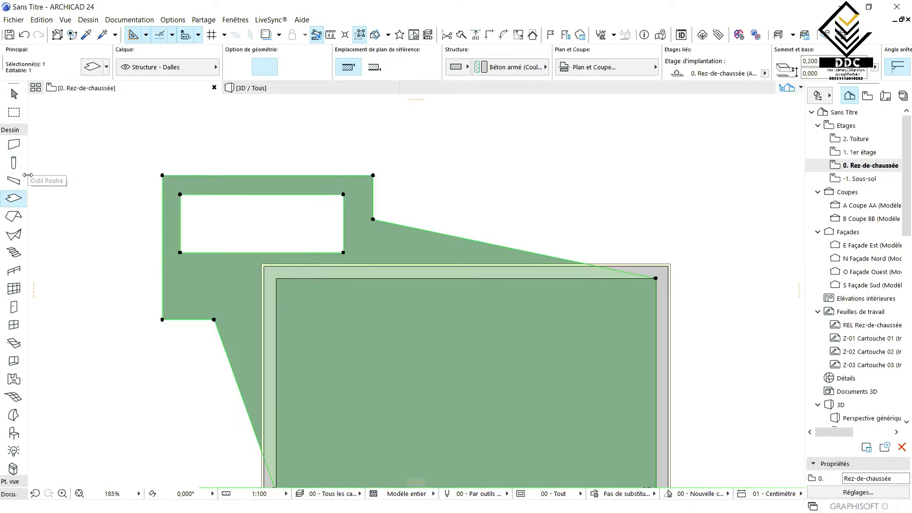
pyautogui.click(163, 175)
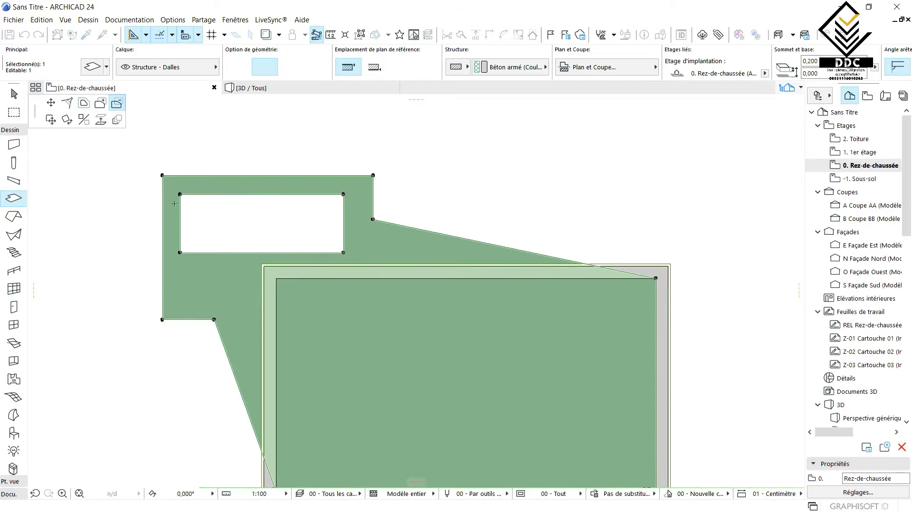
pyautogui.scroll(3, 174, 204)
pyautogui.scroll(-5, 174, 204)
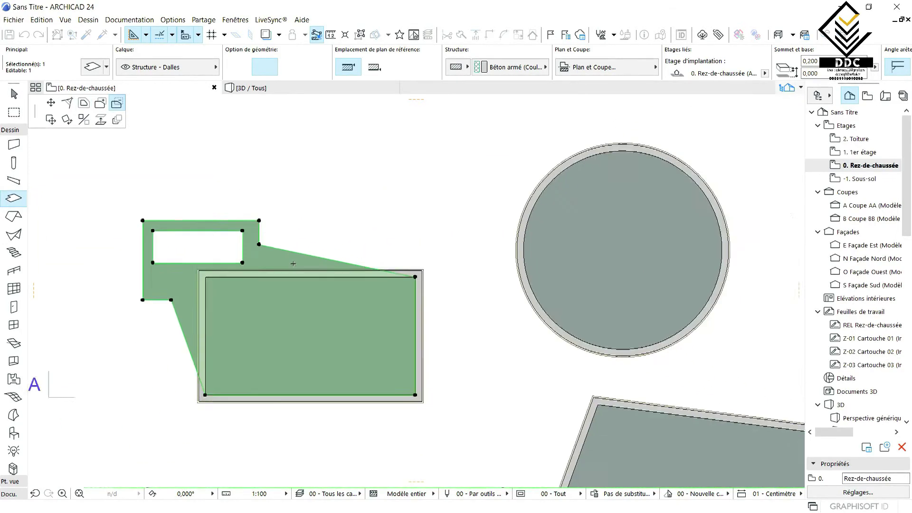
pyautogui.scroll(2, 237, 233)
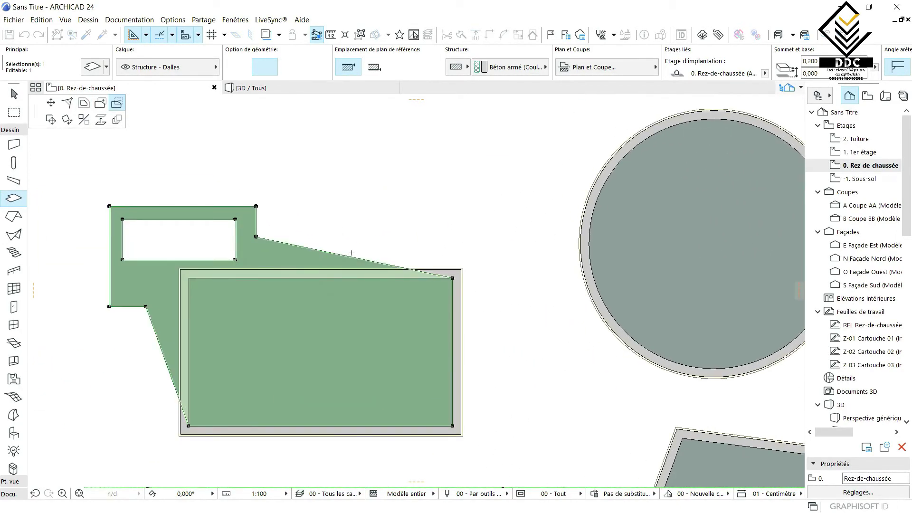
pyautogui.press('Escape')
pyautogui.scroll(3, 253, 214)
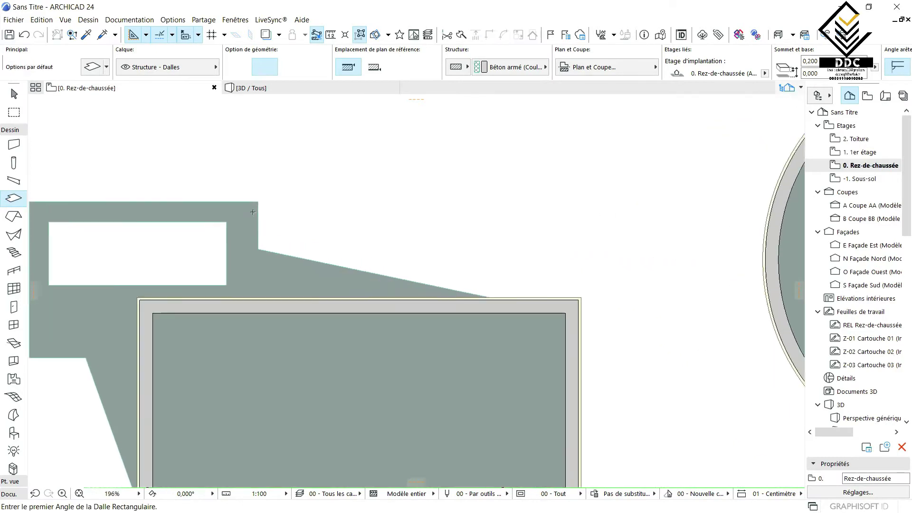
pyautogui.scroll(-4, 321, 205)
pyautogui.scroll(5, 159, 214)
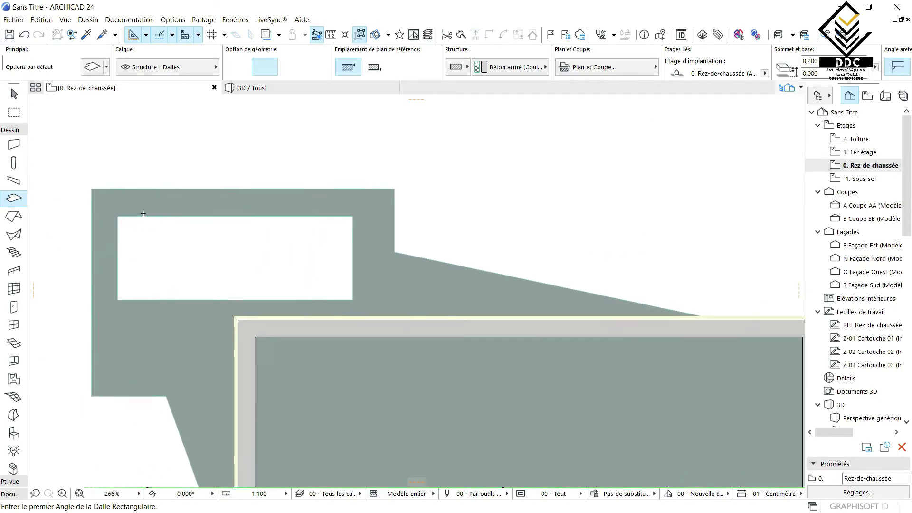
pyautogui.scroll(-5, 176, 211)
pyautogui.moveTo(178, 212); pyautogui.dragTo(225, 196, button='middle')
pyautogui.scroll(3, 201, 155)
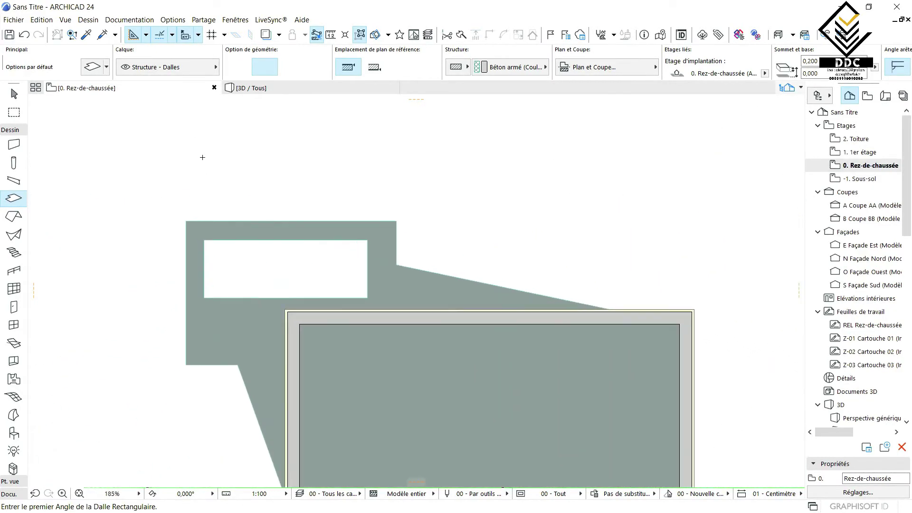
pyautogui.scroll(-4, 240, 164)
pyautogui.scroll(3, 242, 160)
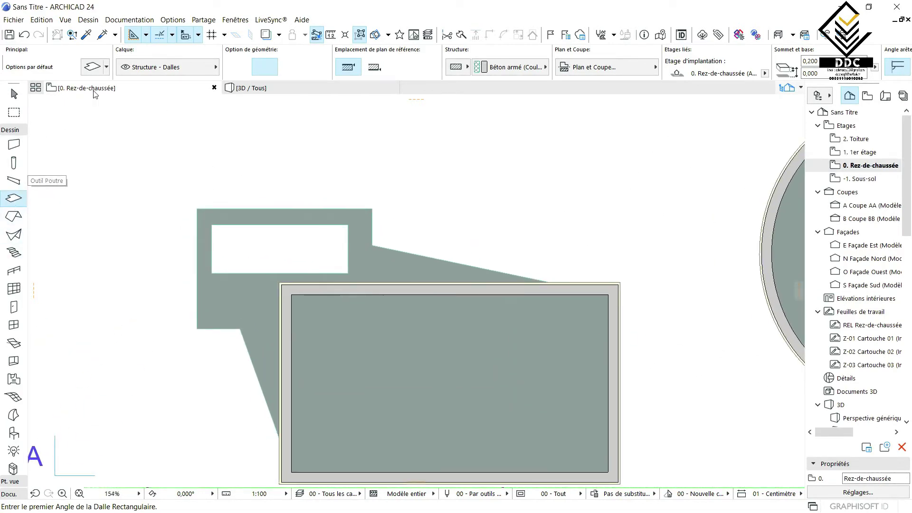
pyautogui.click(14, 198)
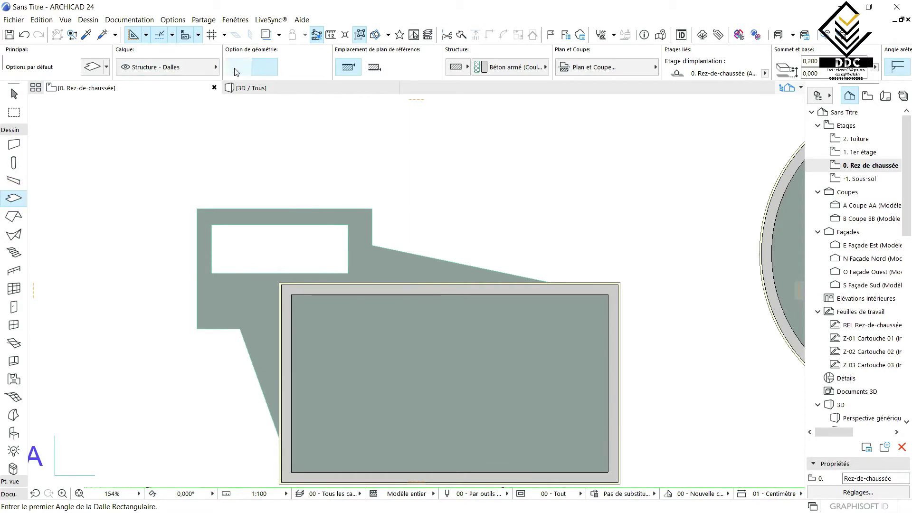
pyautogui.click(233, 67)
pyautogui.click(196, 209)
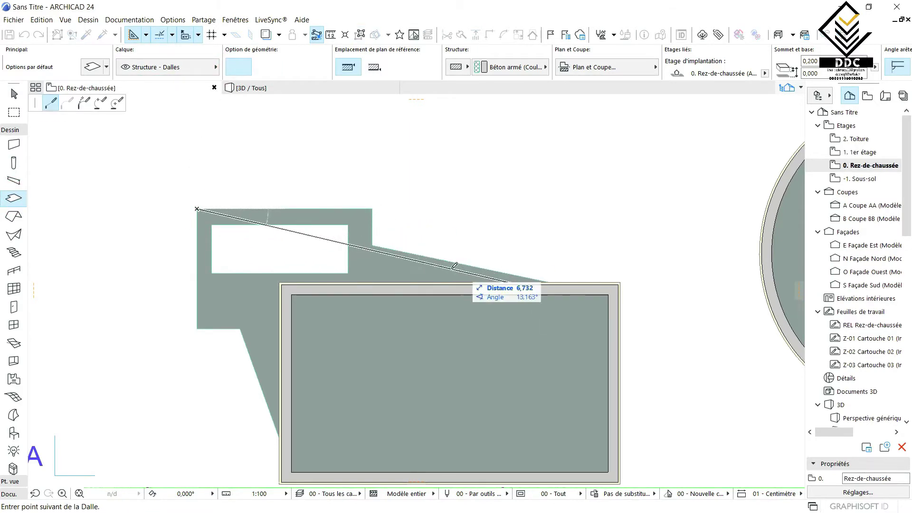
pyautogui.press('Escape')
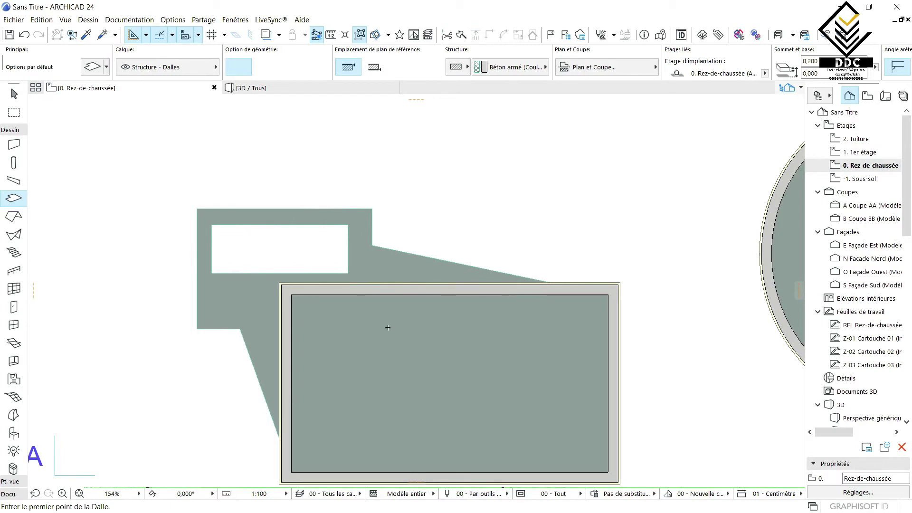
# - Offset all edges of the slab with the opening outward by 0,3 as a copy, keeping the original slab
pyautogui.click(228, 305)
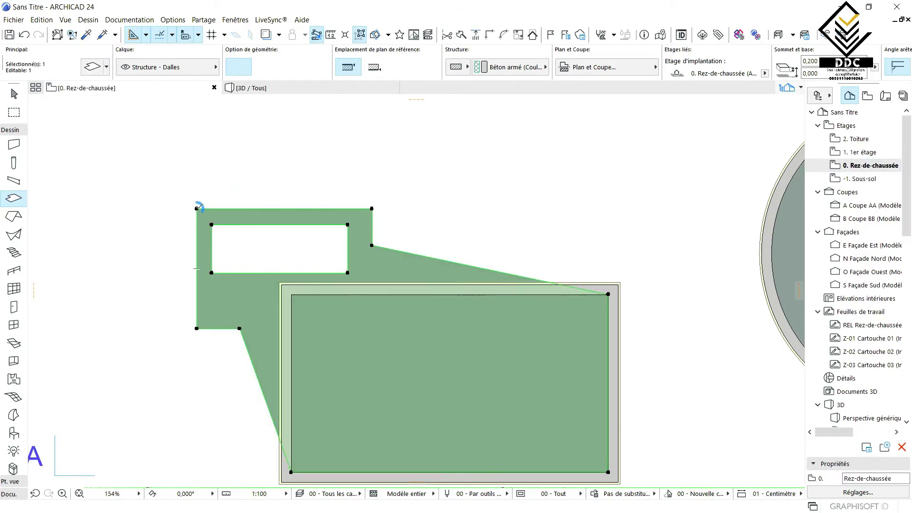
pyautogui.click(197, 208)
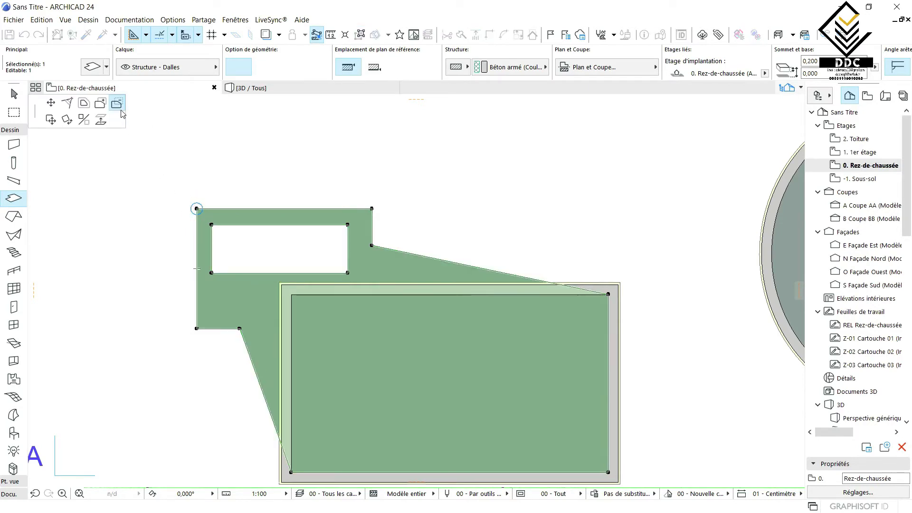
pyautogui.click(84, 102)
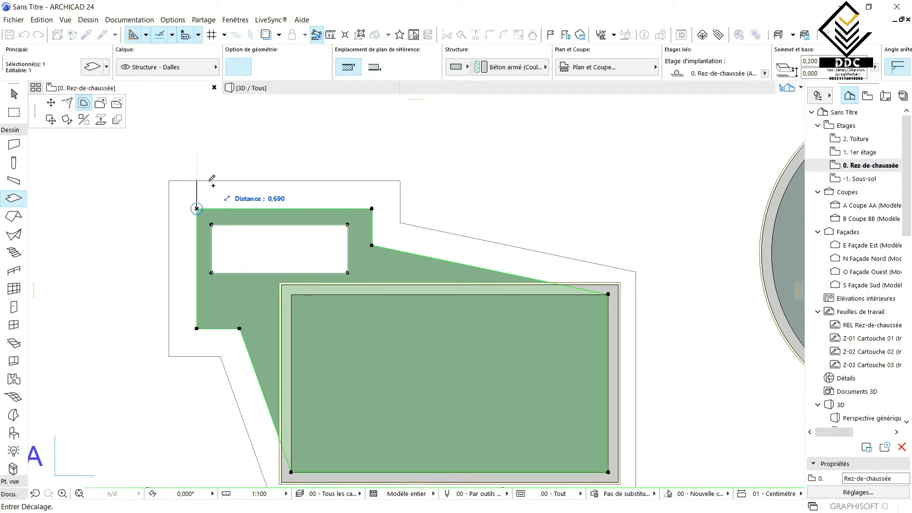
pyautogui.write('0,')
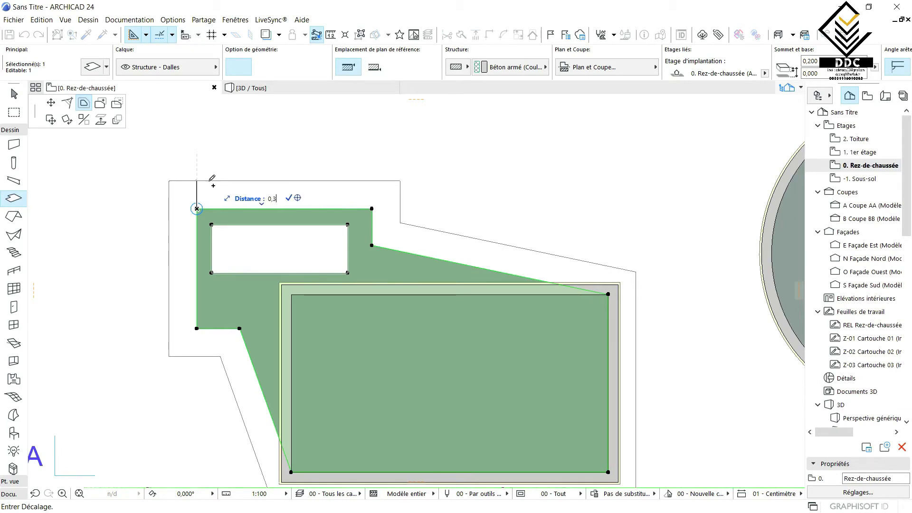
pyautogui.write('3')
pyautogui.press('Return')
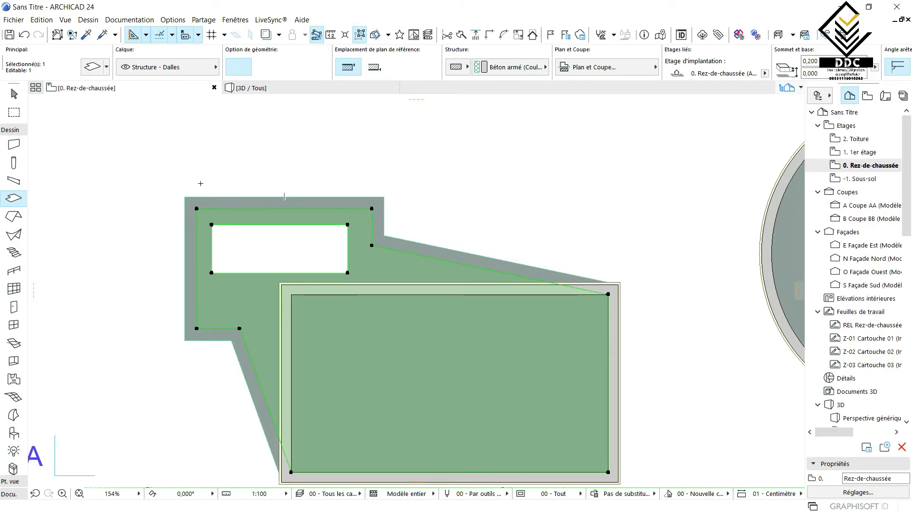
# - In the 3D view, move the larger offset slab straight down by its own thickness, from its upper corner to the lower one
pyautogui.click(281, 91)
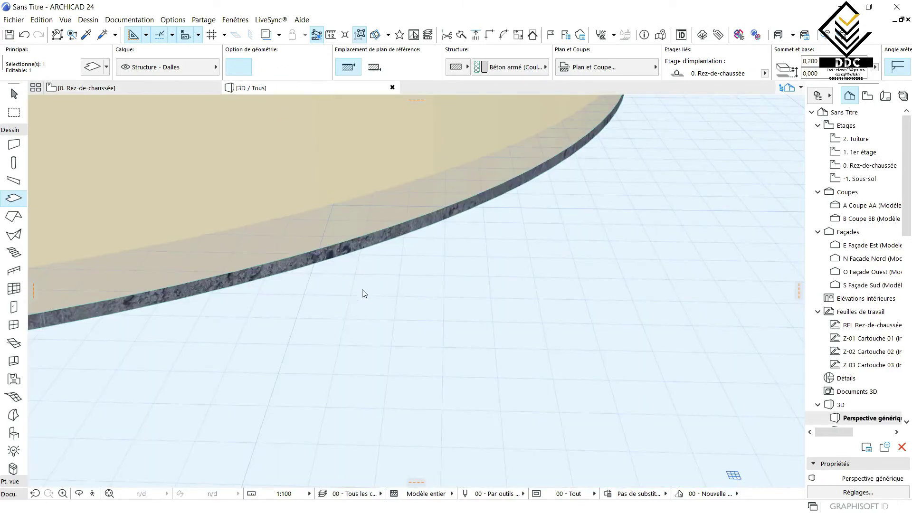
pyautogui.press('Escape')
pyautogui.scroll(-12, 351, 281)
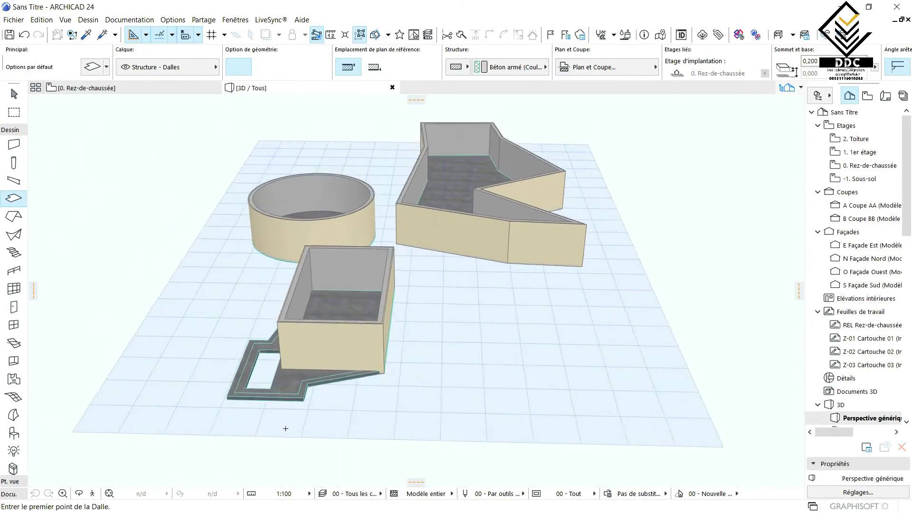
pyautogui.scroll(10, 286, 428)
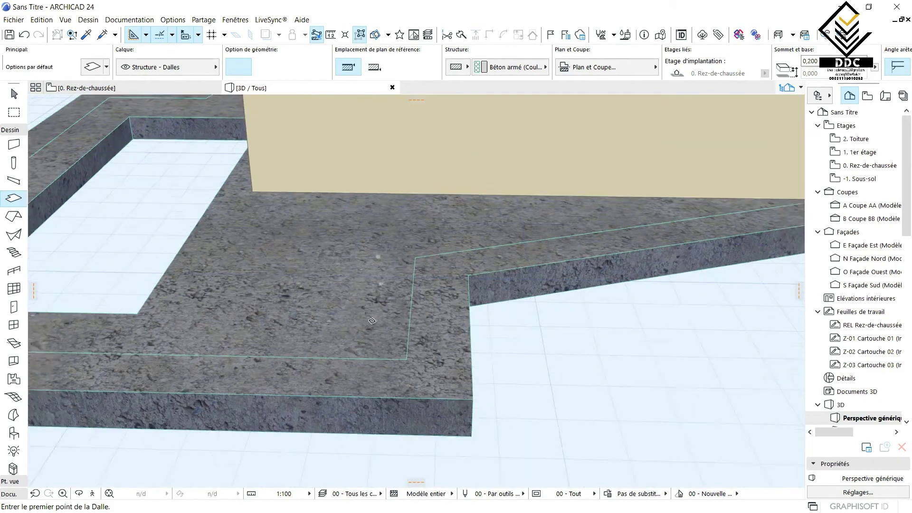
pyautogui.keyDown('shift'); pyautogui.moveTo(372, 321); pyautogui.dragTo(423, 385, button='middle'); pyautogui.keyUp('shift')
pyautogui.click(429, 358)
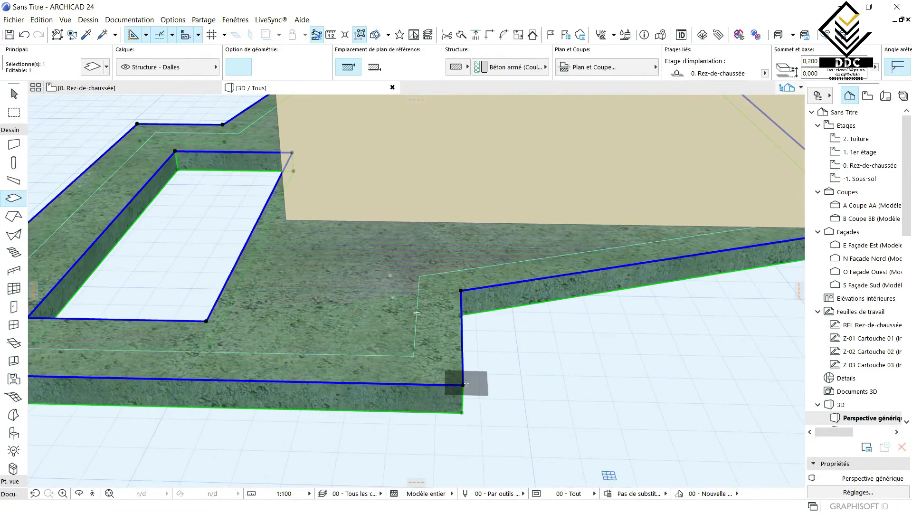
pyautogui.click(463, 383)
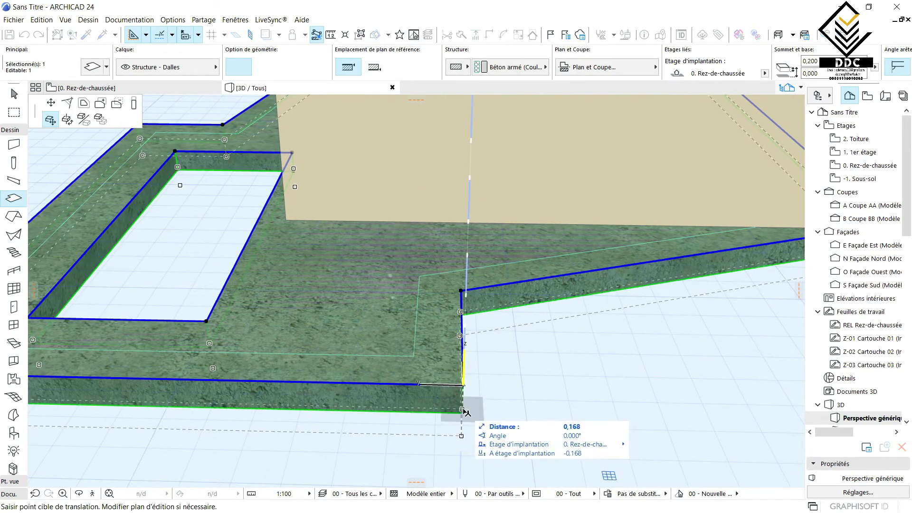
pyautogui.click(461, 411)
pyautogui.scroll(-3, 461, 410)
pyautogui.keyDown('shift'); pyautogui.moveTo(429, 418); pyautogui.dragTo(222, 320, button='middle'); pyautogui.keyUp('shift')
pyautogui.scroll(3, 282, 319)
pyautogui.press('Escape')
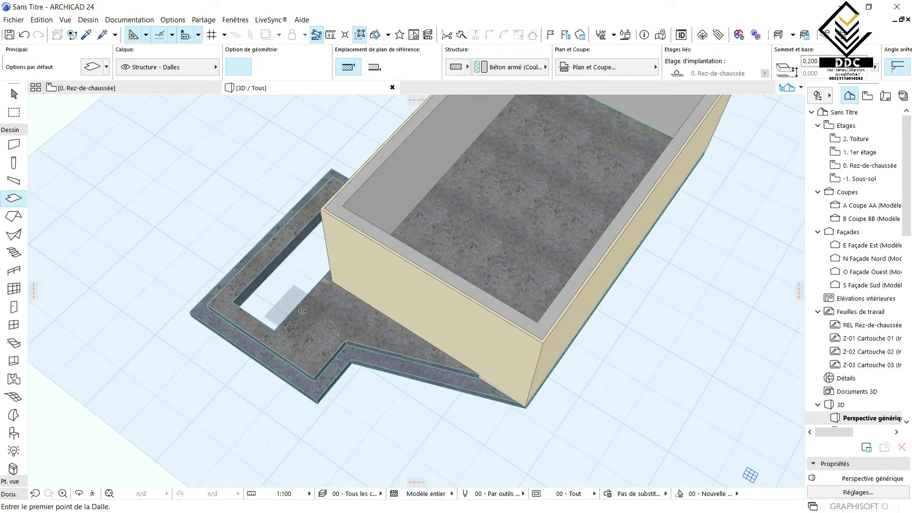
# - Return to the ground-floor plan and examine the slab's top and bottom reference plane location options
pyautogui.click(148, 88)
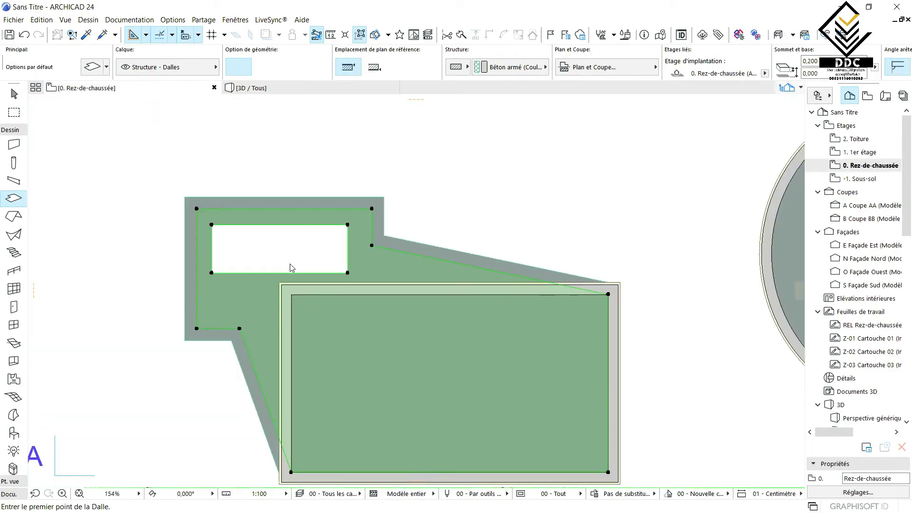
pyautogui.scroll(-6, 298, 309)
pyautogui.scroll(2, 454, 369)
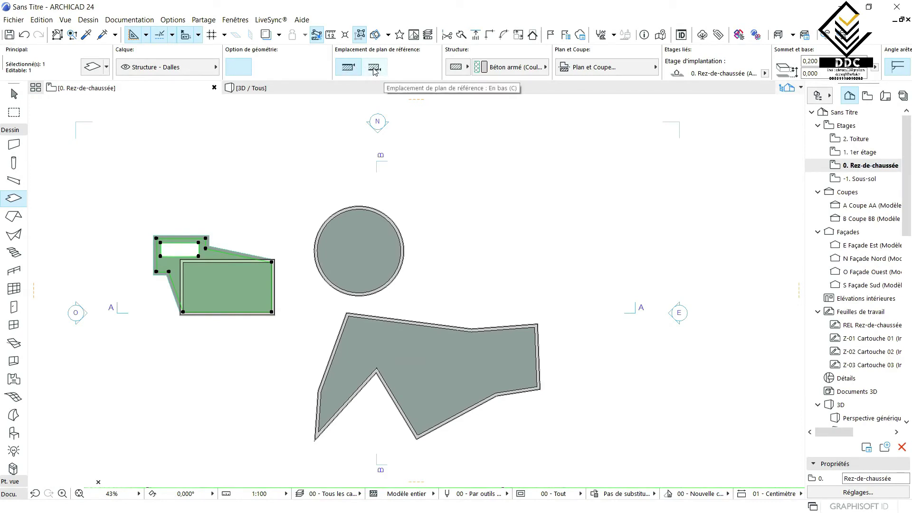
pyautogui.scroll(2, 245, 216)
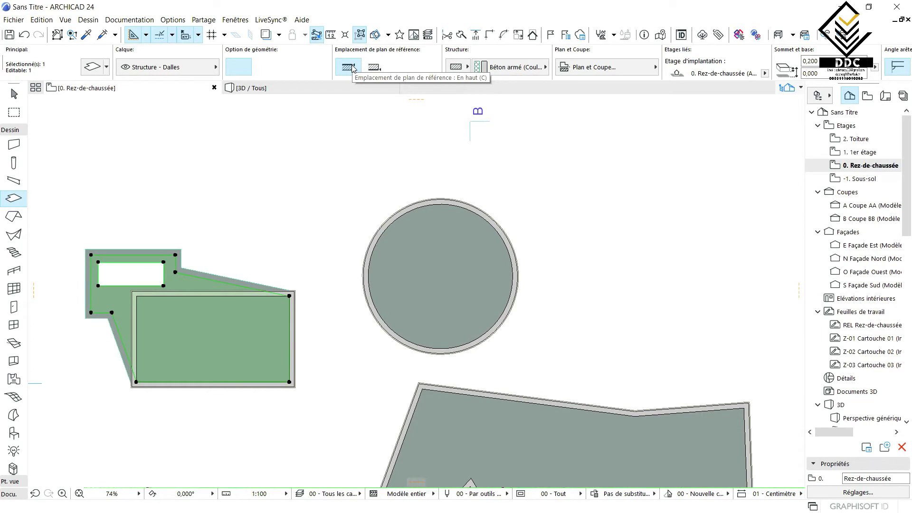
pyautogui.click(291, 296)
pyautogui.scroll(2, 335, 298)
pyautogui.scroll(-3, 264, 324)
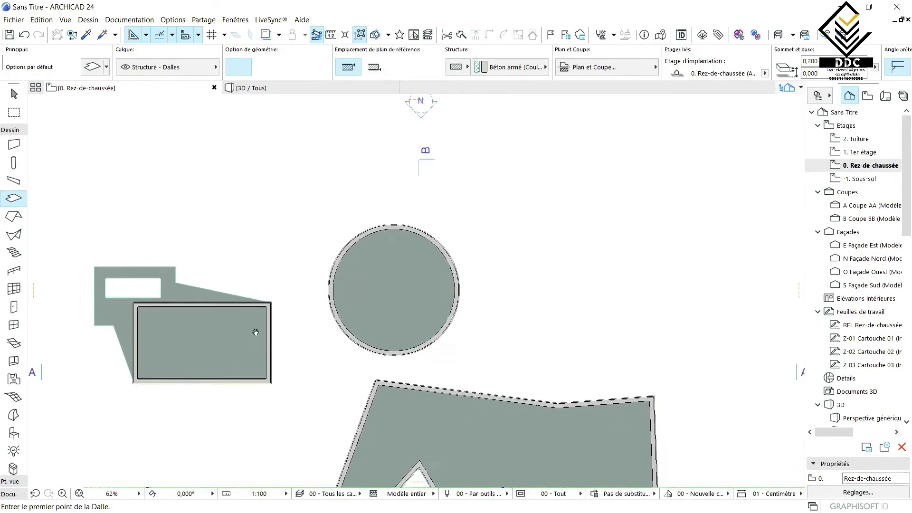
pyautogui.moveTo(254, 332); pyautogui.dragTo(385, 269, button='middle')
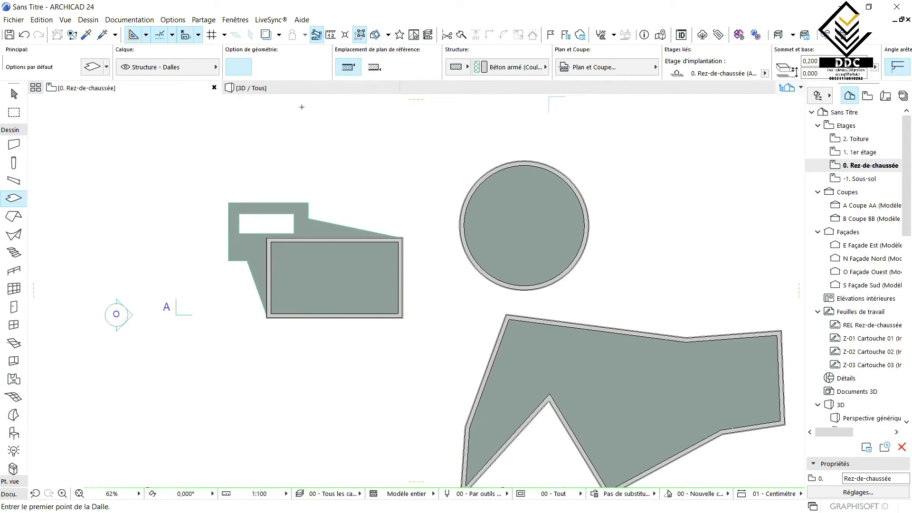
# - In the 3D view, set the circular slab's reference plane location to the bottom, and return to the ground-floor plan
pyautogui.click(291, 87)
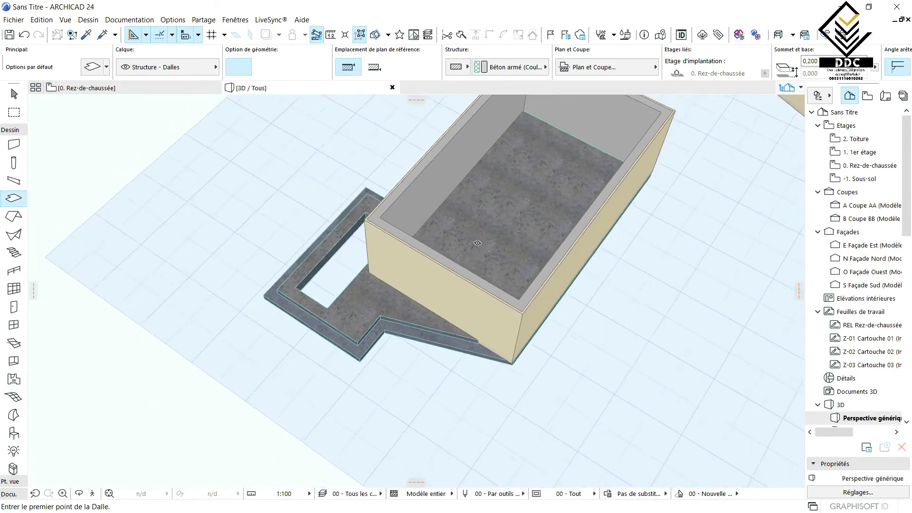
pyautogui.scroll(-1, 477, 243)
pyautogui.moveTo(425, 278); pyautogui.dragTo(252, 366, button='middle')
pyautogui.scroll(-2, 281, 327)
pyautogui.moveTo(376, 161); pyautogui.dragTo(362, 309, button='middle')
pyautogui.scroll(4, 363, 294)
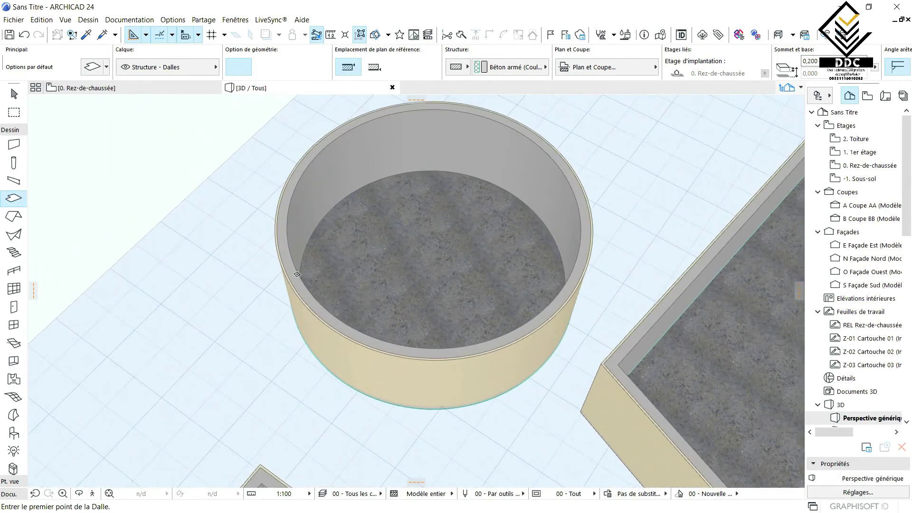
pyautogui.keyDown('shift'); pyautogui.moveTo(238, 328); pyautogui.dragTo(470, 244, button='middle'); pyautogui.keyUp('shift')
pyautogui.scroll(3, 386, 227)
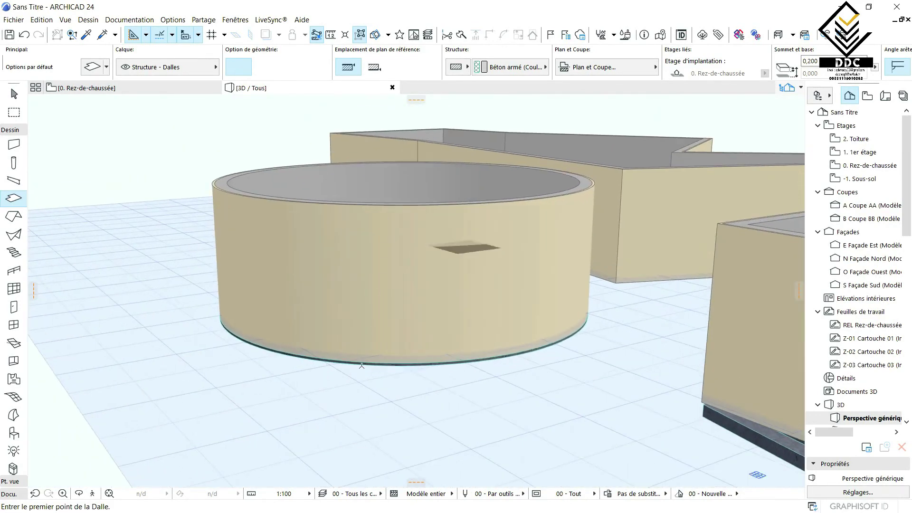
pyautogui.scroll(-2, 362, 365)
pyautogui.keyDown('shift'); pyautogui.moveTo(360, 304); pyautogui.dragTo(368, 404, button='middle'); pyautogui.keyUp('shift')
pyautogui.keyDown('shift'); pyautogui.click(396, 182); pyautogui.keyUp('shift')
pyautogui.scroll(-1, 306, 289)
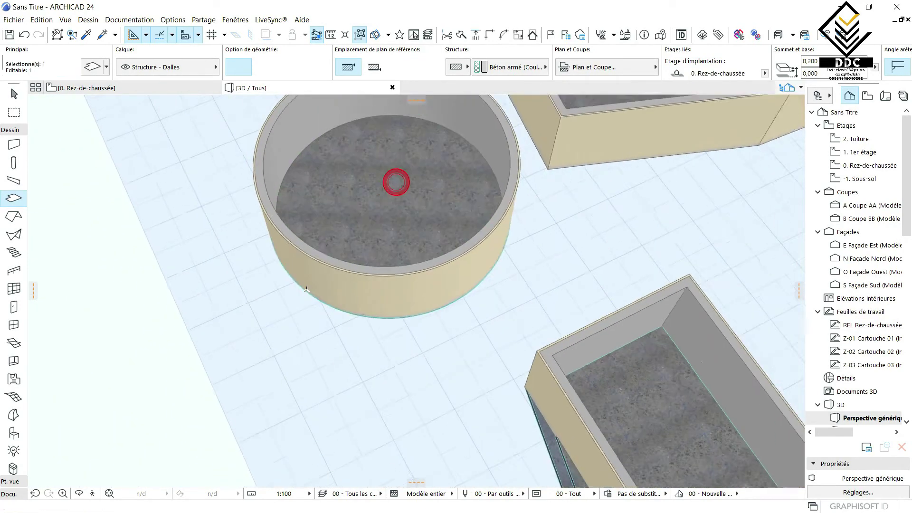
pyautogui.scroll(4, 350, 314)
pyautogui.scroll(2, 423, 238)
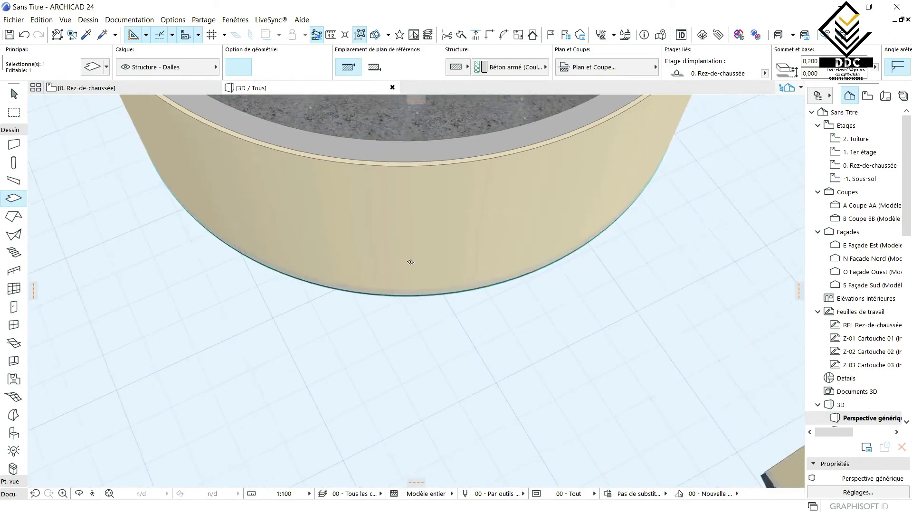
pyautogui.keyDown('shift'); pyautogui.moveTo(410, 262); pyautogui.dragTo(403, 240, button='middle'); pyautogui.keyUp('shift')
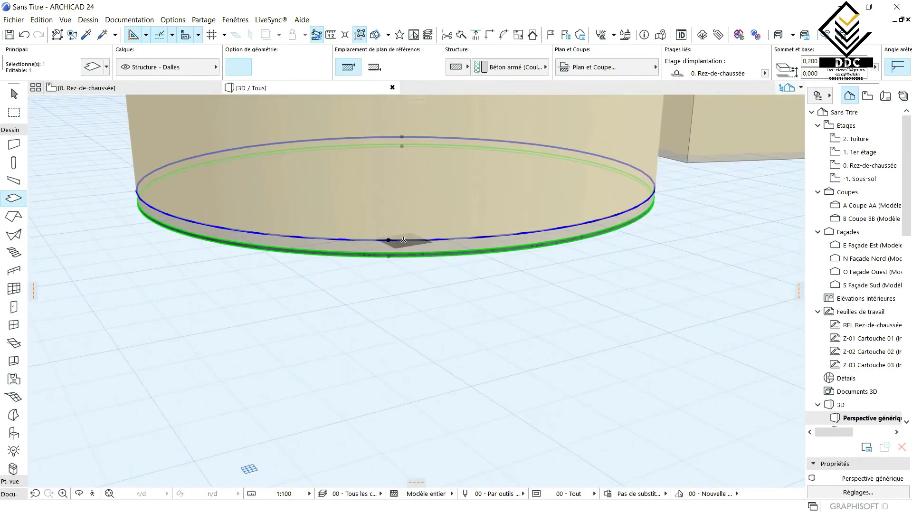
pyautogui.scroll(2, 405, 239)
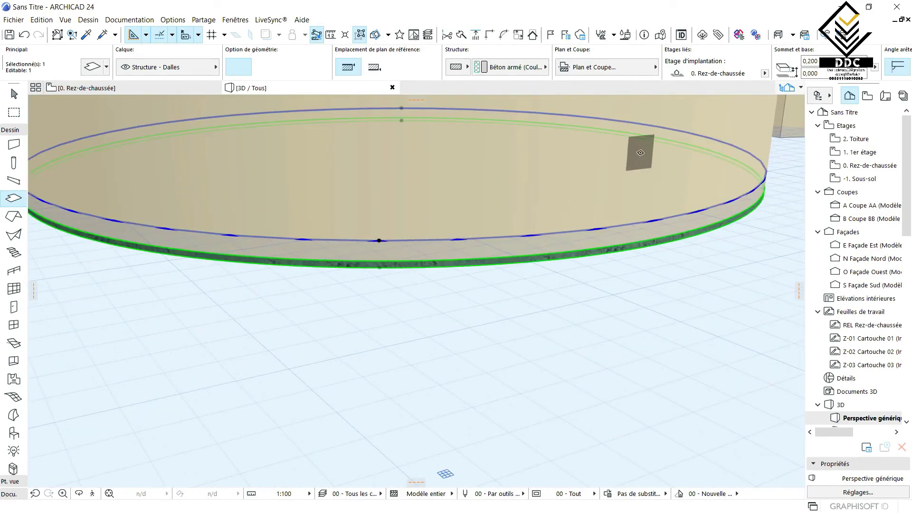
pyautogui.click(373, 68)
pyautogui.scroll(-2, 384, 280)
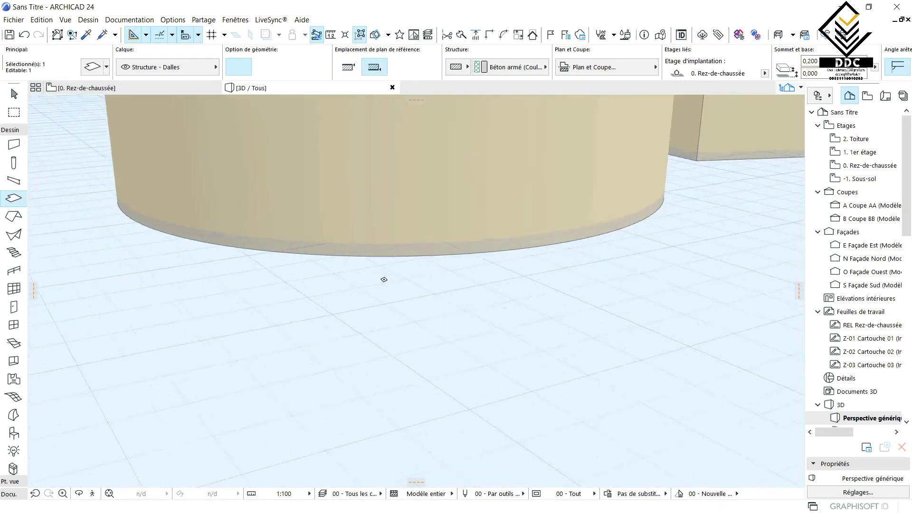
pyautogui.keyDown('shift'); pyautogui.moveTo(384, 280); pyautogui.dragTo(338, 324, button='middle'); pyautogui.keyUp('shift')
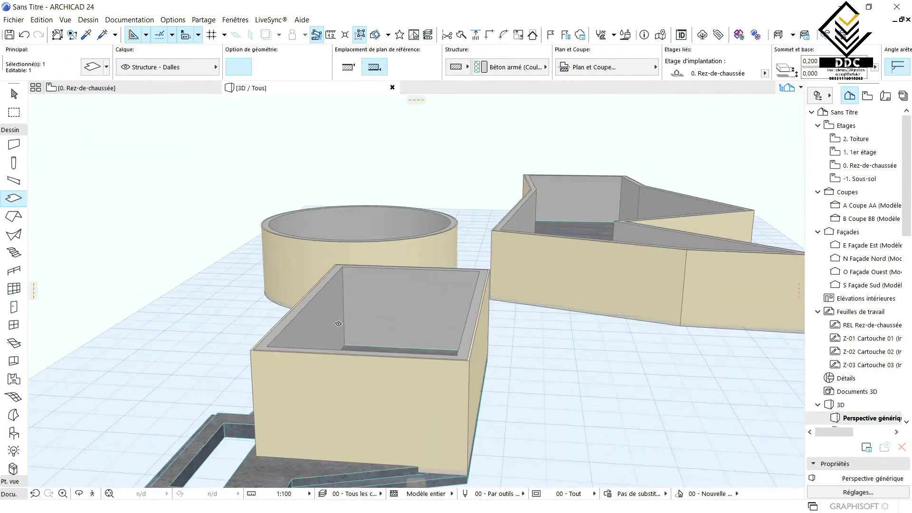
pyautogui.scroll(-6, 465, 316)
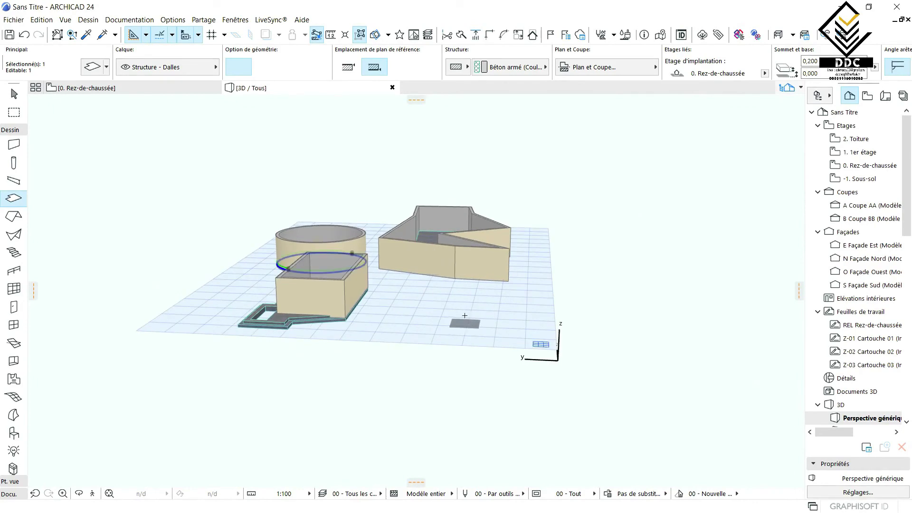
pyautogui.press('Escape')
pyautogui.click(141, 90)
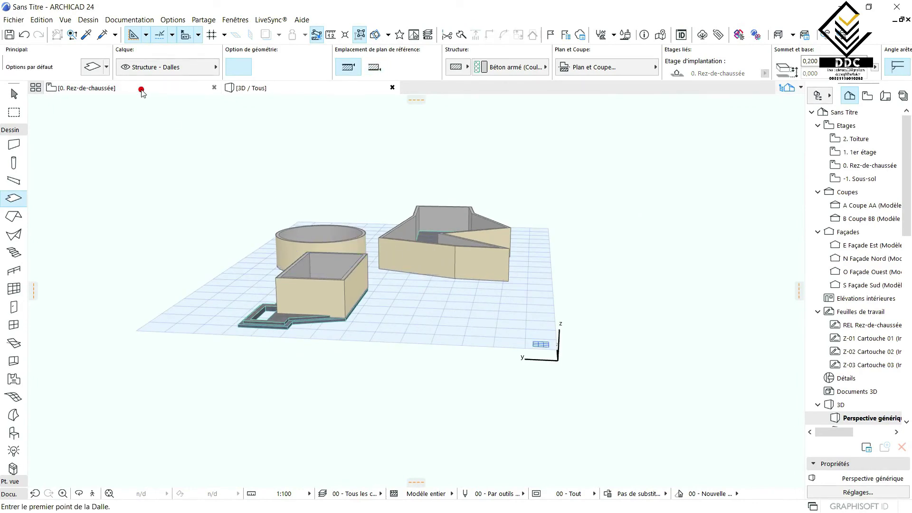
pyautogui.scroll(-5, 398, 241)
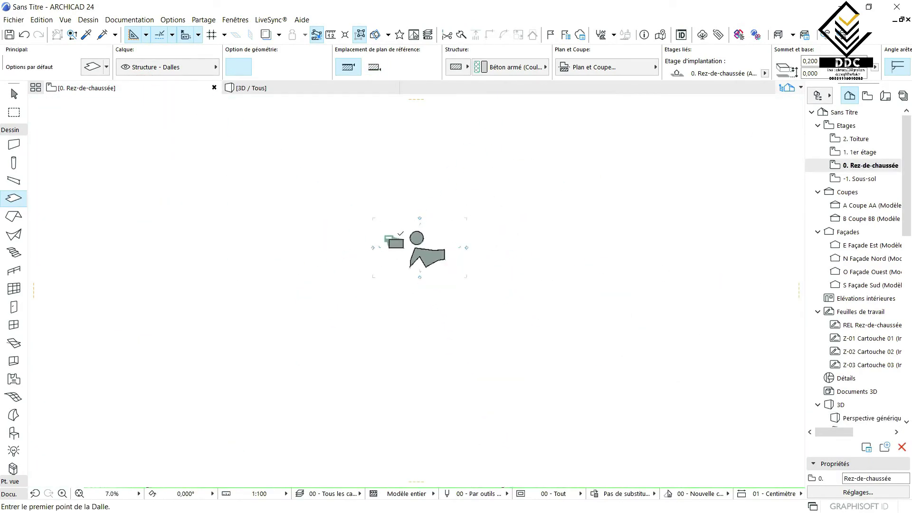
pyautogui.scroll(4, 399, 248)
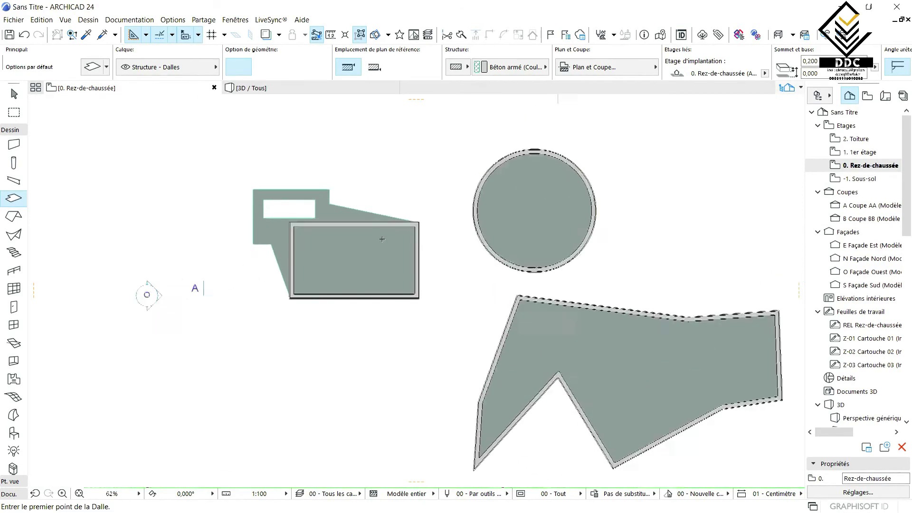
pyautogui.scroll(5, 382, 240)
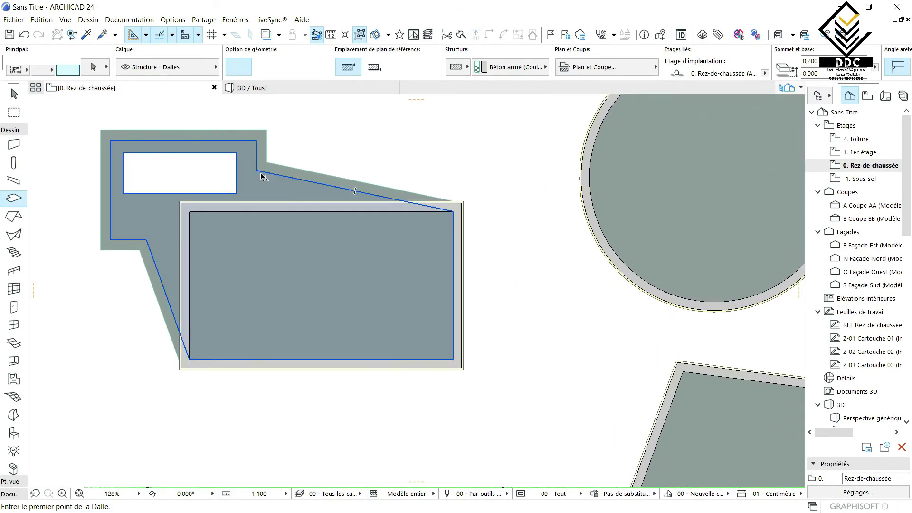
pyautogui.scroll(-5, 249, 197)
pyautogui.scroll(6, 233, 213)
pyautogui.scroll(-7, 233, 215)
pyautogui.scroll(3, 232, 214)
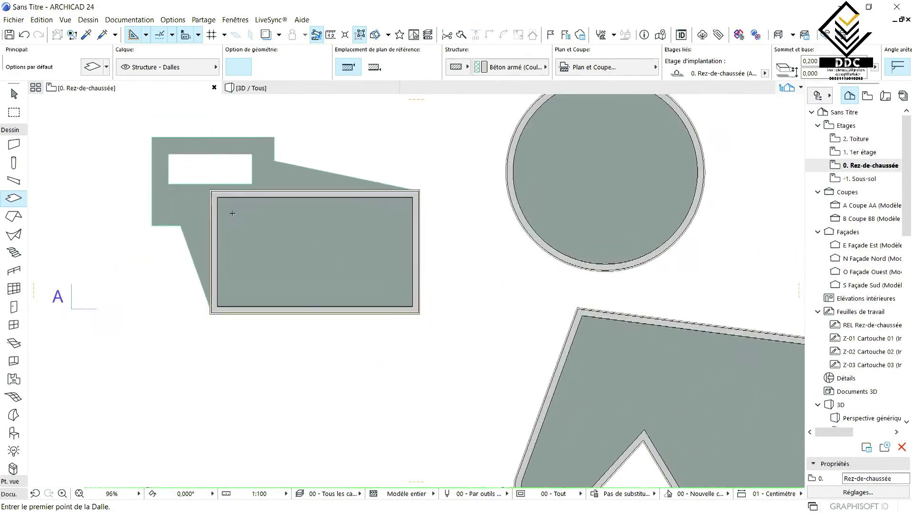
pyautogui.scroll(-4, 233, 214)
pyautogui.moveTo(233, 214); pyautogui.dragTo(346, 208, button='middle')
pyautogui.scroll(4, 345, 206)
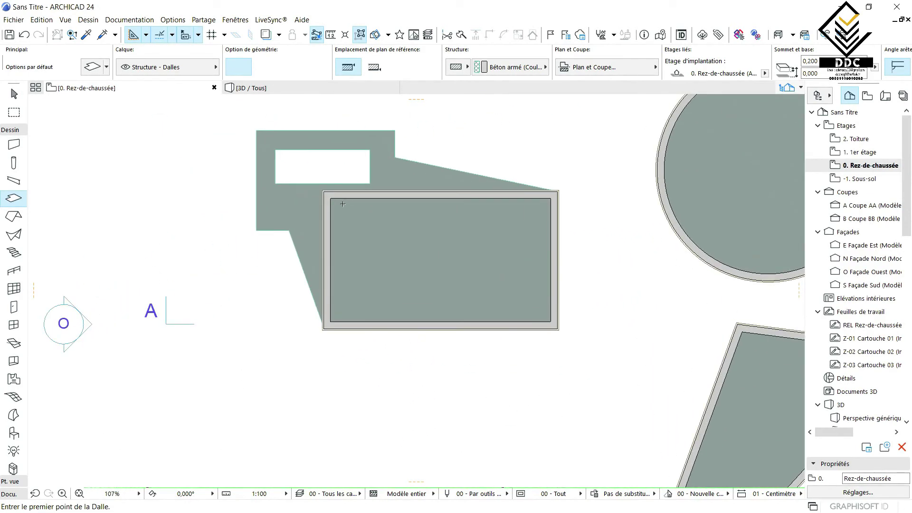
pyautogui.scroll(-1, 339, 207)
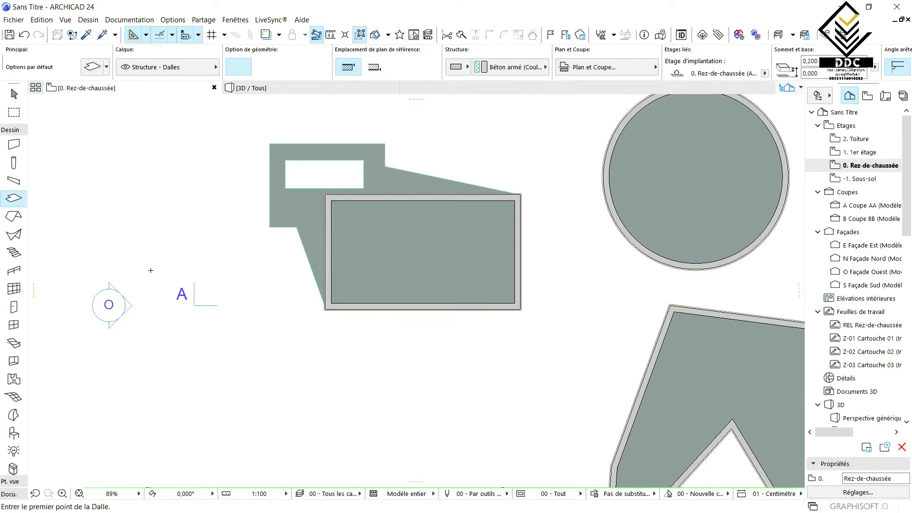
pyautogui.scroll(-6, 273, 271)
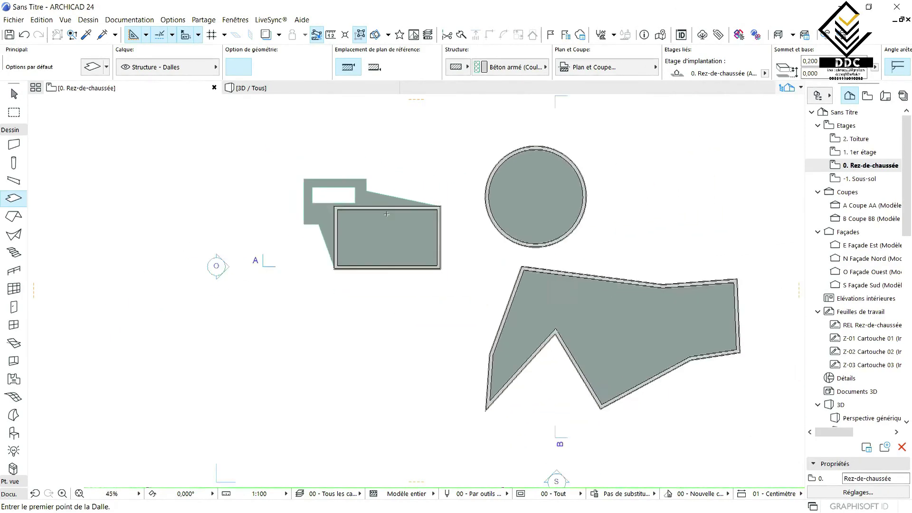
pyautogui.scroll(5, 271, 275)
pyautogui.scroll(-5, 270, 275)
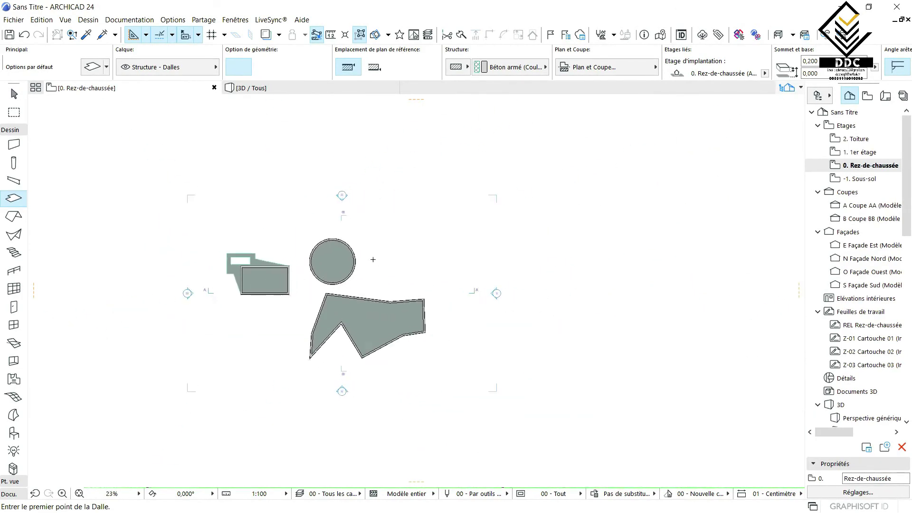
pyautogui.scroll(5, 366, 259)
pyautogui.keyDown('shift'); pyautogui.click(389, 295); pyautogui.keyUp('shift')
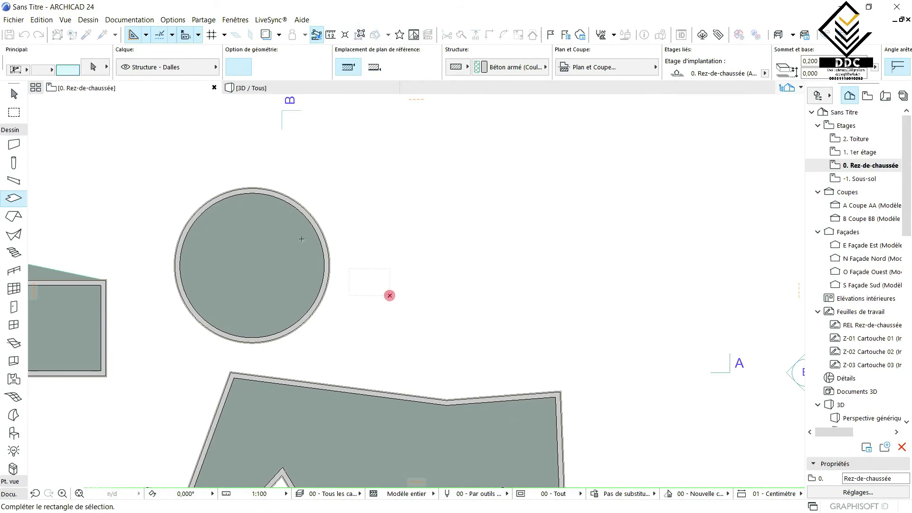
pyautogui.keyDown('shift'); pyautogui.click(188, 169); pyautogui.keyUp('shift')
pyautogui.scroll(-3, 351, 246)
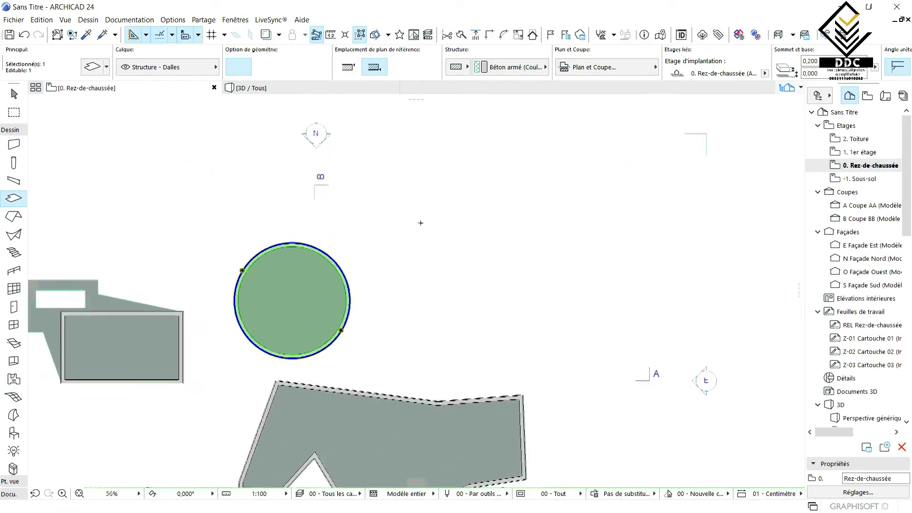
pyautogui.scroll(10, 278, 287)
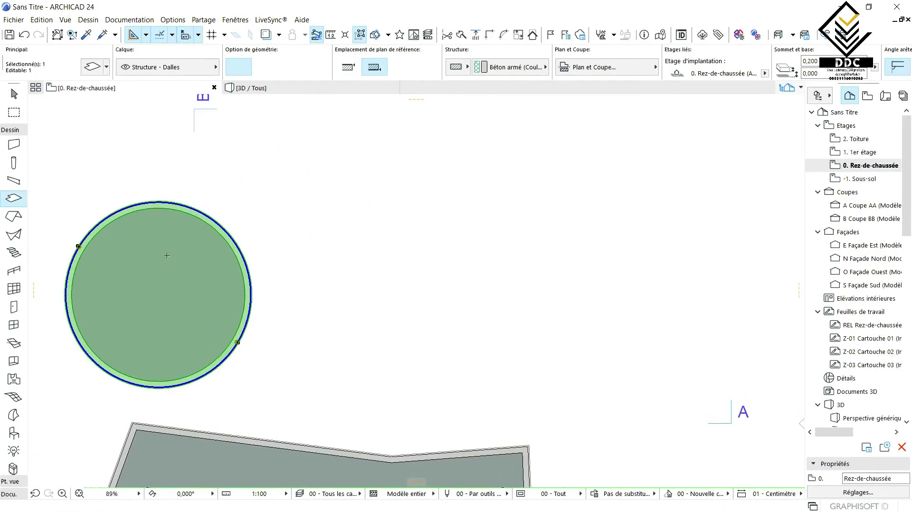
pyautogui.scroll(-5, 147, 233)
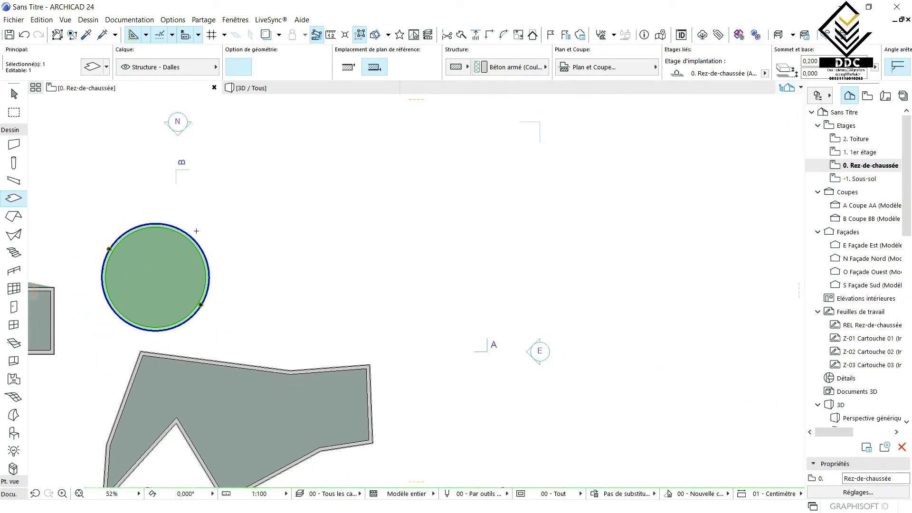
pyautogui.moveTo(151, 250); pyautogui.dragTo(295, 240, button='middle')
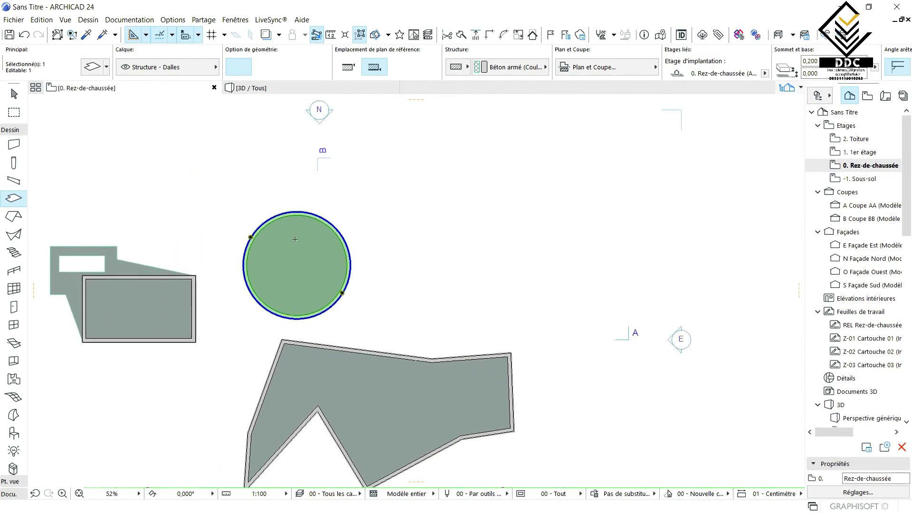
pyautogui.press('Escape')
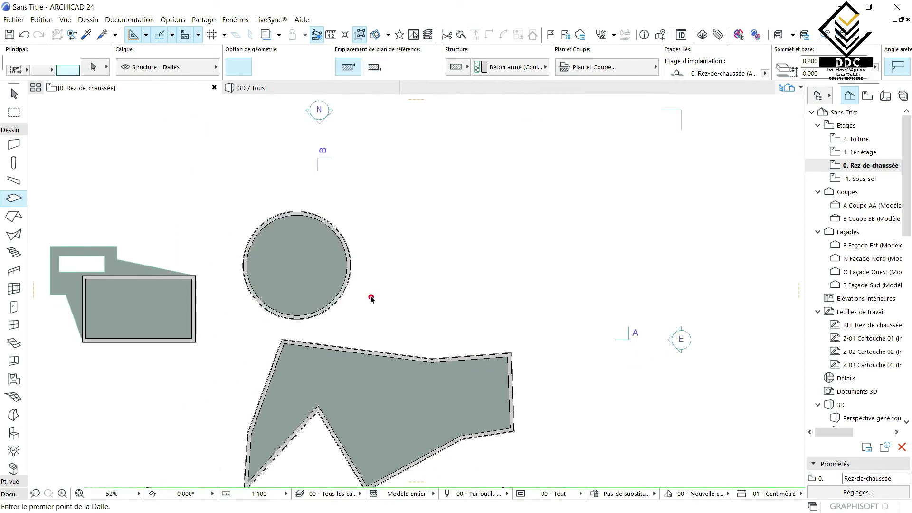
# - Translate a copy of the circular slab by about 10,2 at about 25°, up and to the right of the original
pyautogui.keyDown('shift'); pyautogui.click(372, 298); pyautogui.keyUp('shift')
pyautogui.keyDown('shift'); pyautogui.click(239, 203); pyautogui.keyUp('shift')
pyautogui.scroll(8, 330, 305)
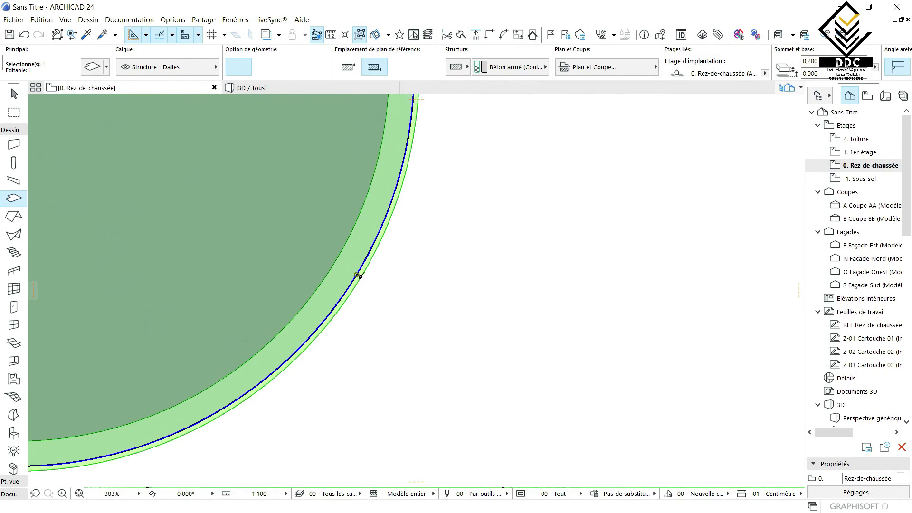
pyautogui.click(358, 276)
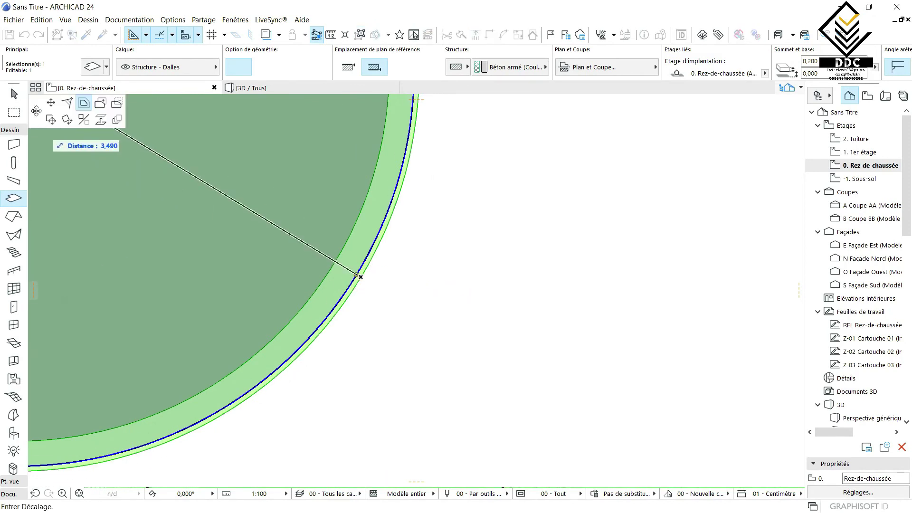
pyautogui.click(49, 119)
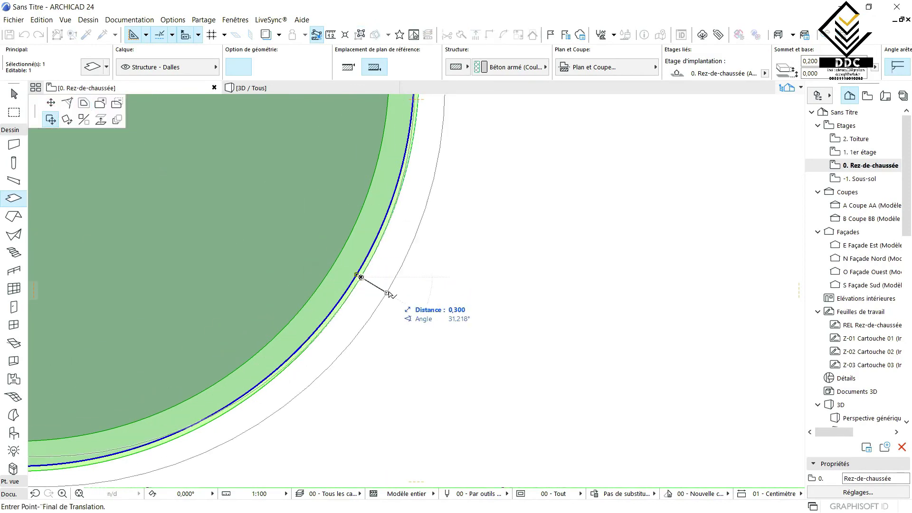
pyautogui.scroll(-3, 390, 295)
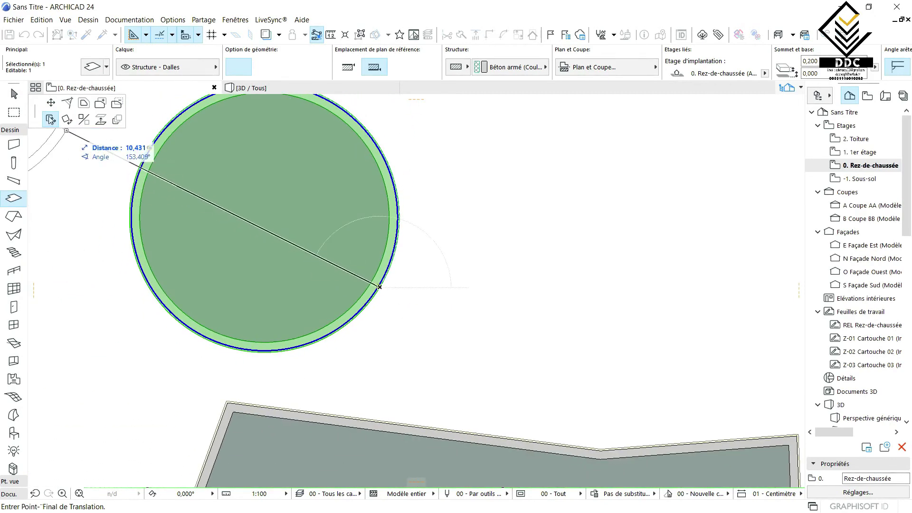
pyautogui.press('ctrl')
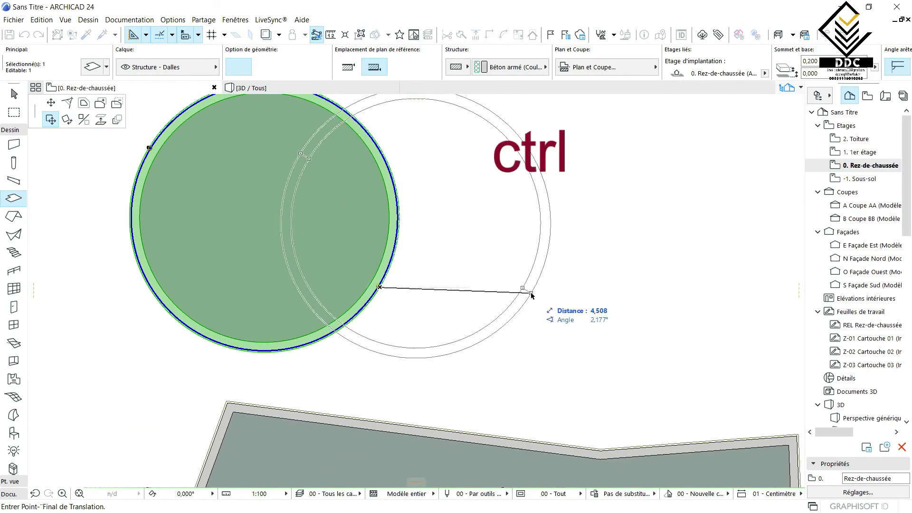
pyautogui.scroll(-3, 532, 294)
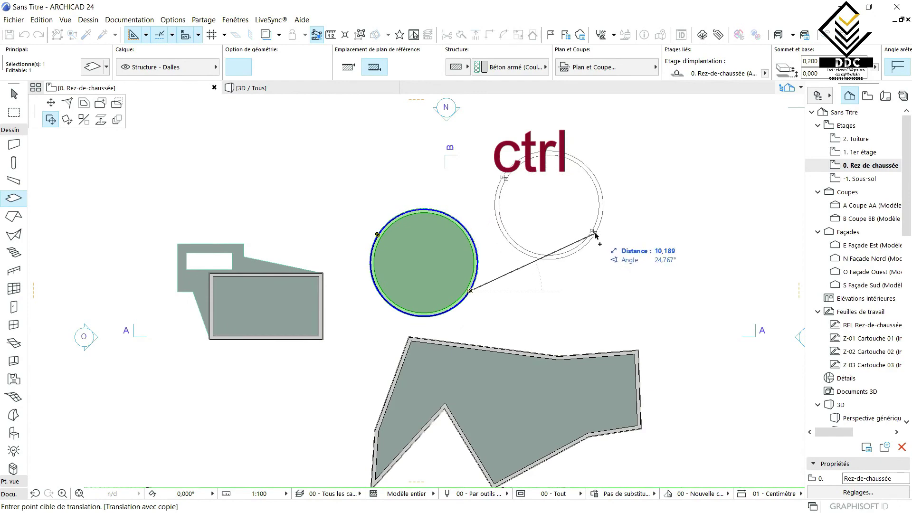
pyautogui.click(598, 235)
pyautogui.scroll(-1, 466, 266)
pyautogui.scroll(4, 466, 266)
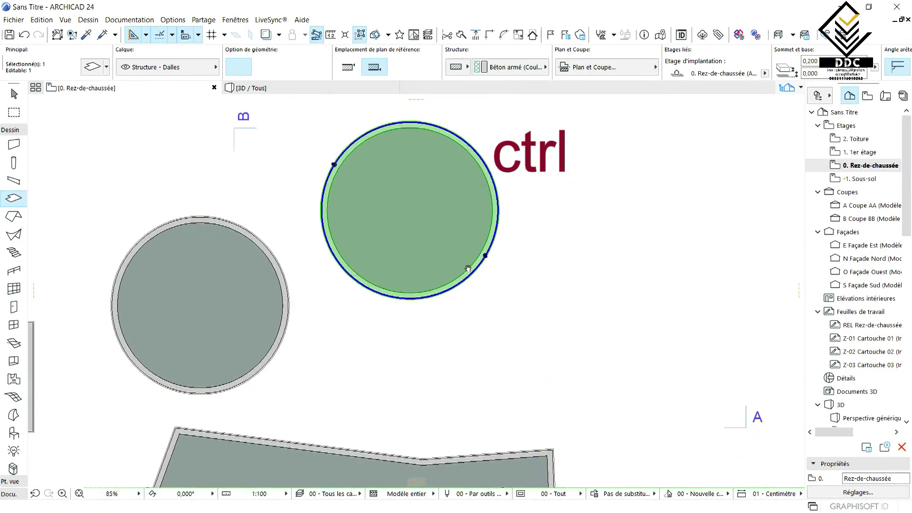
# - Start a multiple-copy translation of the copied circular slab from its lower-right node, placing a copy at distance 10 and about 27°
pyautogui.moveTo(497, 255); pyautogui.dragTo(488, 281, button='middle')
pyautogui.scroll(-3, 216, 267)
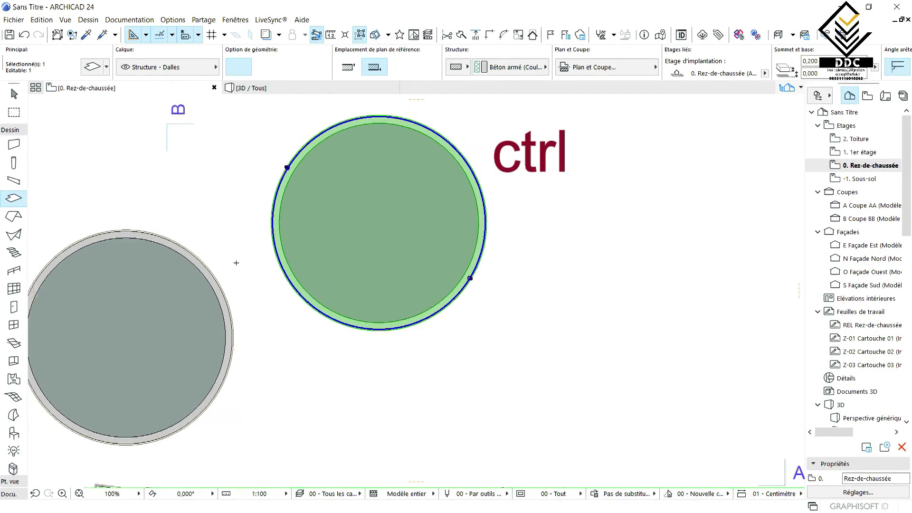
pyautogui.scroll(1, 393, 270)
pyautogui.scroll(-2, 380, 280)
pyautogui.scroll(3, 365, 292)
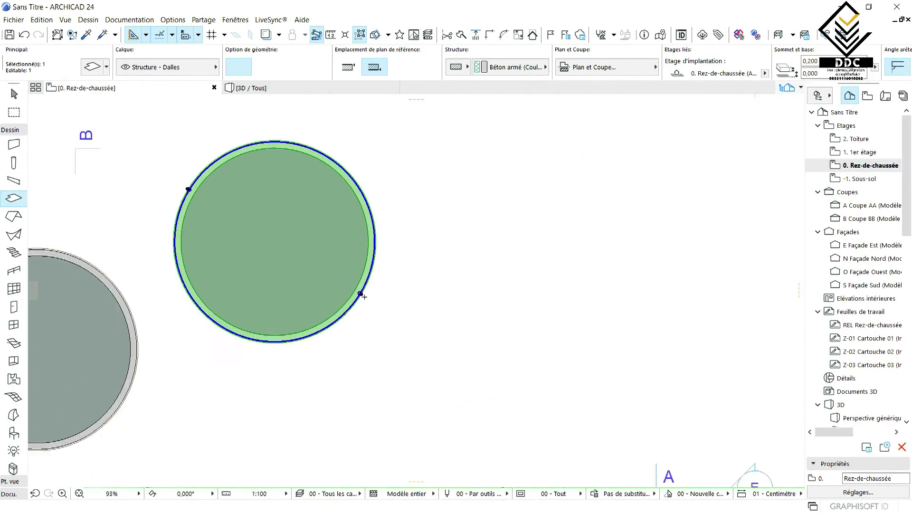
pyautogui.click(360, 292)
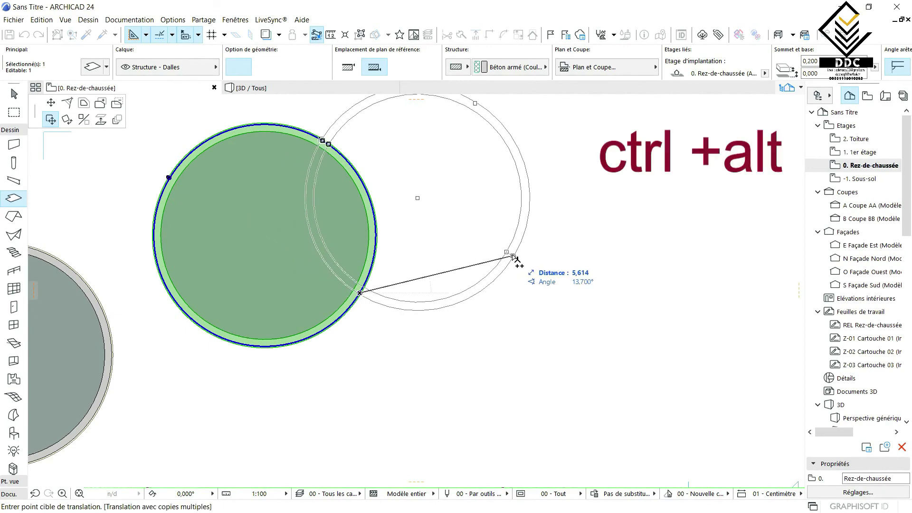
pyautogui.scroll(-3, 471, 299)
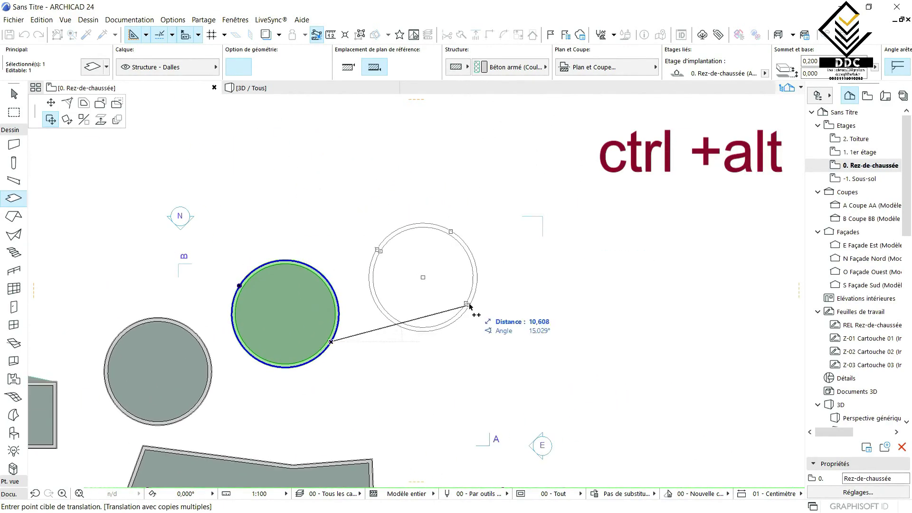
pyautogui.scroll(3, 472, 299)
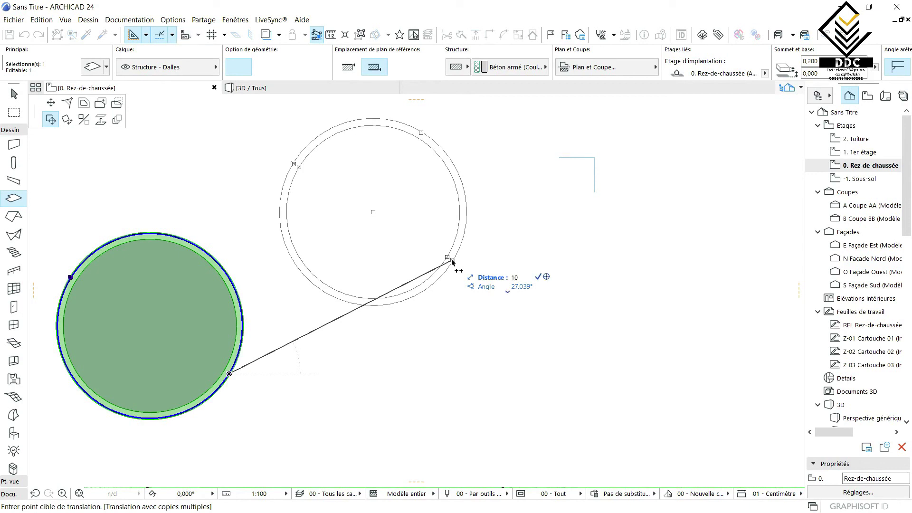
pyautogui.press('Return')
# - Place another copy of the circular slab about 19,9 from the same base point at about 33°, and end the multiple copying
pyautogui.scroll(-5, 444, 267)
pyautogui.scroll(3, 413, 320)
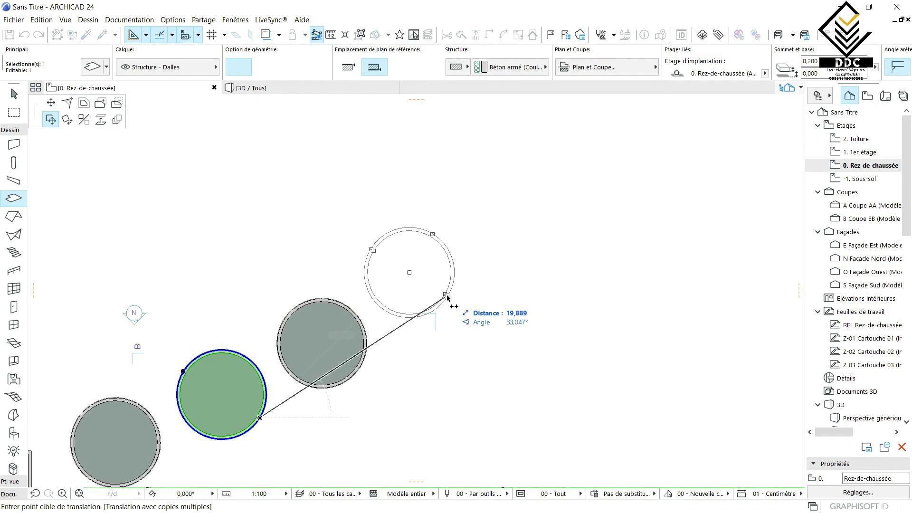
pyautogui.click(447, 297)
pyautogui.scroll(-3, 496, 261)
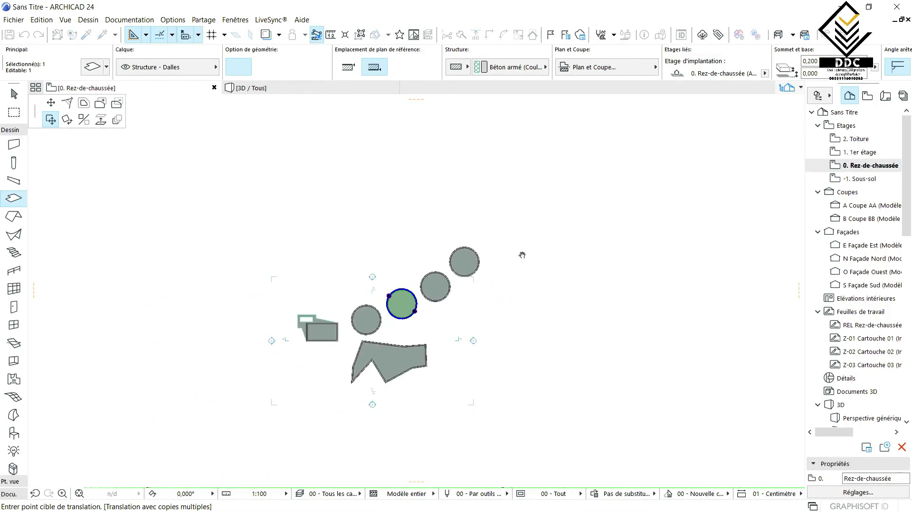
pyautogui.moveTo(523, 255); pyautogui.dragTo(448, 273, button='middle')
pyautogui.press('Escape')
pyautogui.scroll(1, 345, 313)
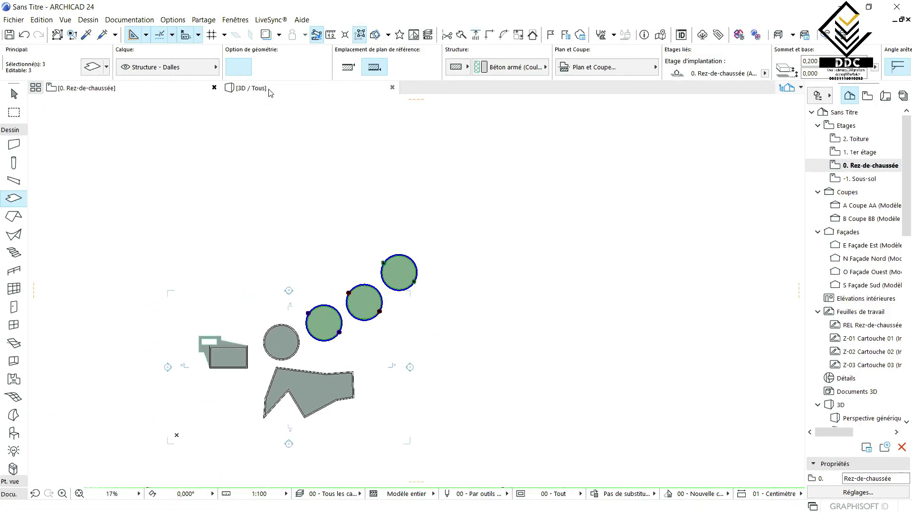
# - In the 3D view, clear the selection and examine the row of circular slabs and walls from different angles
pyautogui.click(269, 88)
pyautogui.press('Escape')
pyautogui.scroll(-2, 328, 234)
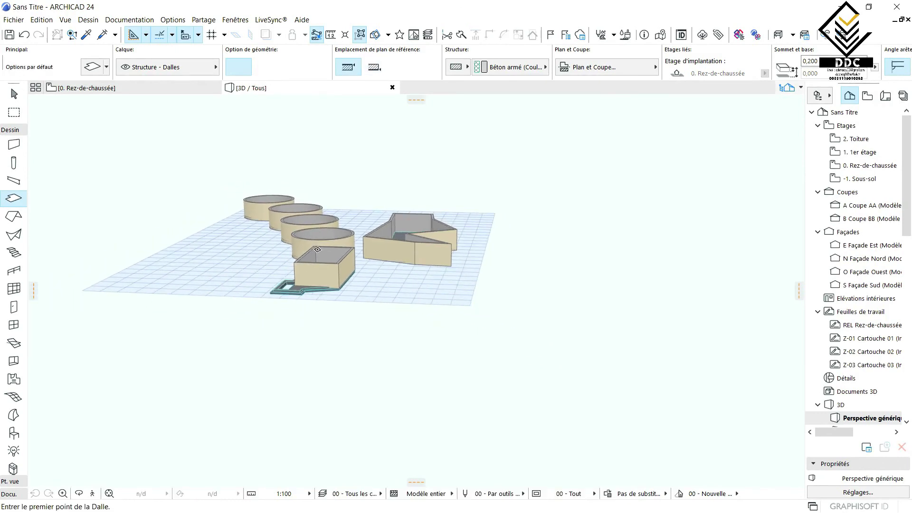
pyautogui.moveTo(328, 234); pyautogui.dragTo(452, 381, button='middle')
pyautogui.scroll(1, 421, 379)
pyautogui.keyDown('shift'); pyautogui.moveTo(327, 319); pyautogui.dragTo(305, 402, button='middle'); pyautogui.keyUp('shift')
pyautogui.scroll(-1, 477, 391)
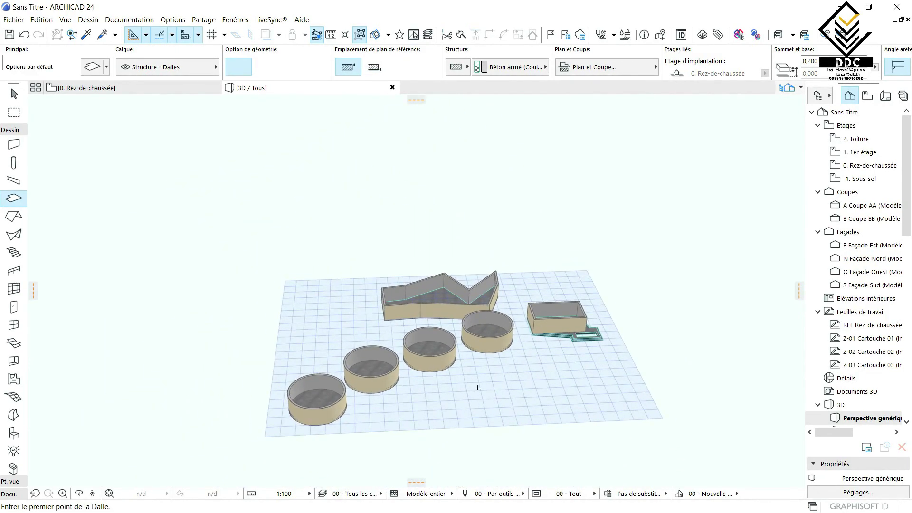
pyautogui.press('Escape')
pyautogui.scroll(3, 629, 313)
pyautogui.keyDown('shift'); pyautogui.moveTo(623, 367); pyautogui.dragTo(261, 163, button='middle'); pyautogui.keyUp('shift')
# - Return to the ground-floor plan and deselect everything in the overall plan
pyautogui.click(162, 83)
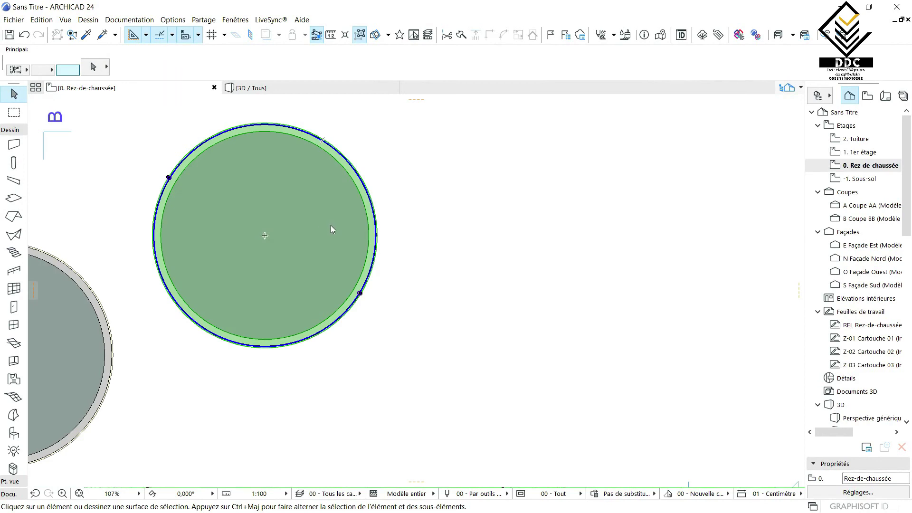
pyautogui.scroll(-10, 331, 225)
pyautogui.hotkey('ctrl', 'a')
pyautogui.click(288, 275)
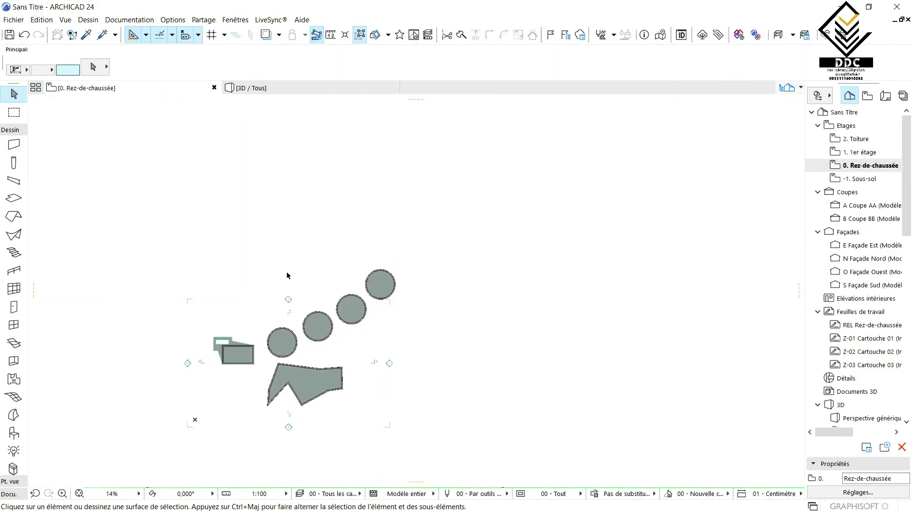